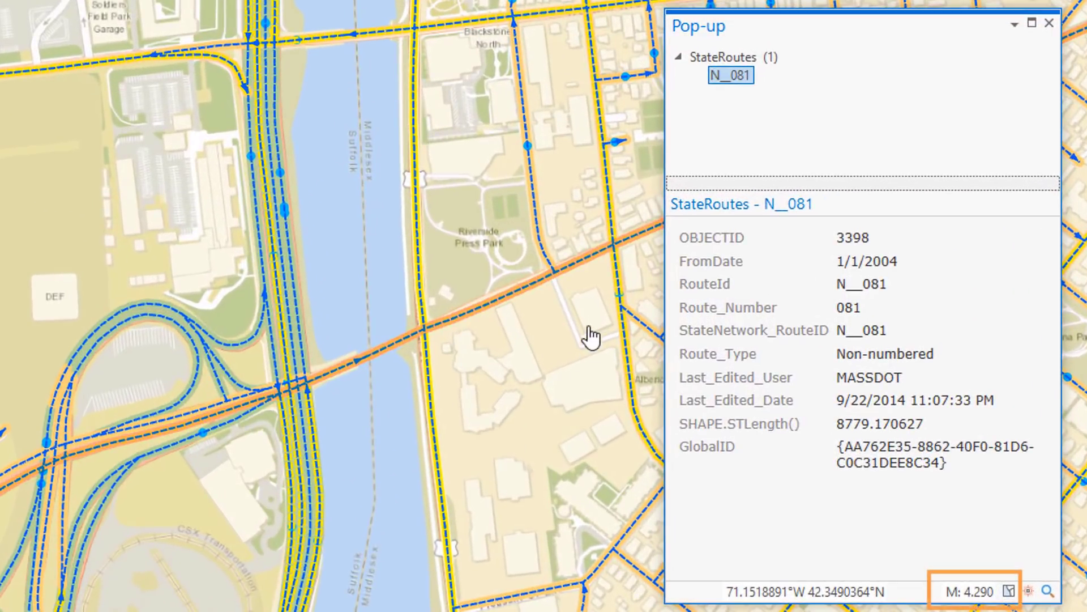
Step: Read route N__081's M value and check Export Report to PDF's page range, then return to the USA Countys table
click(601, 253)
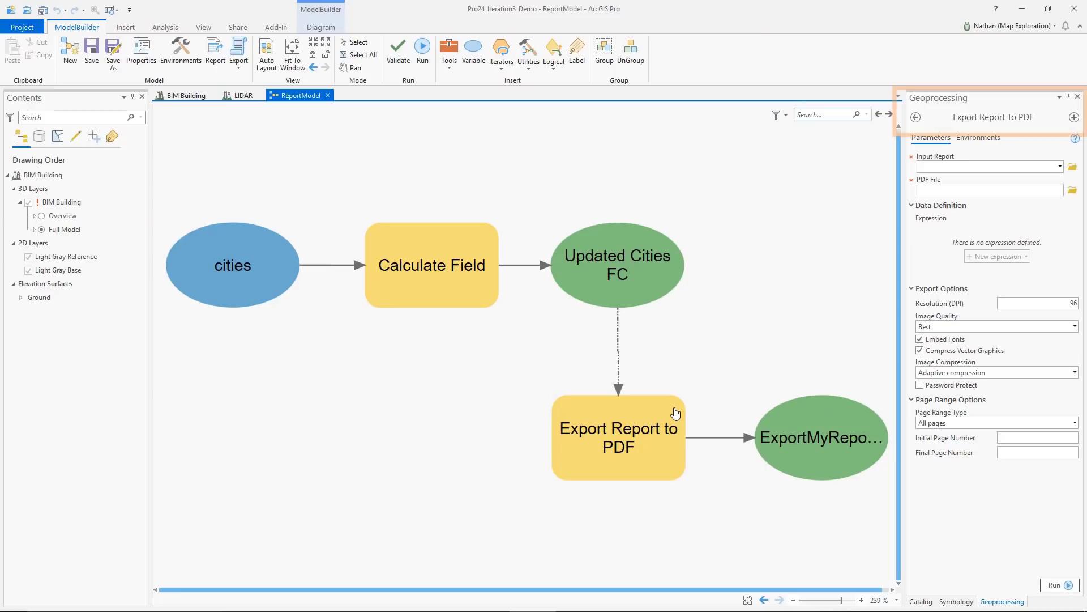
right_click(675, 408)
click(686, 416)
click(440, 380)
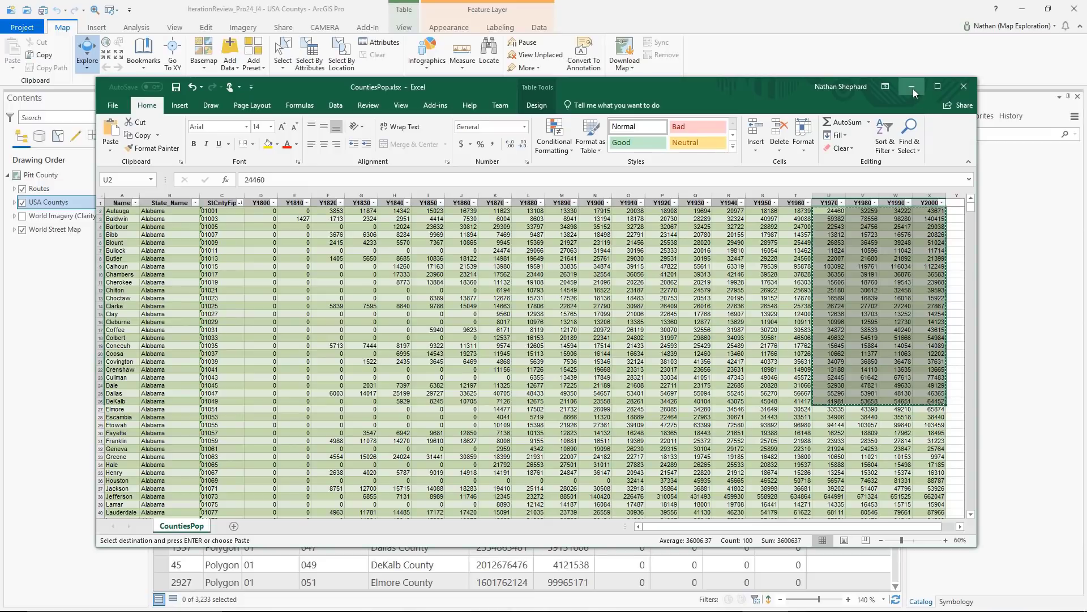
click(912, 88)
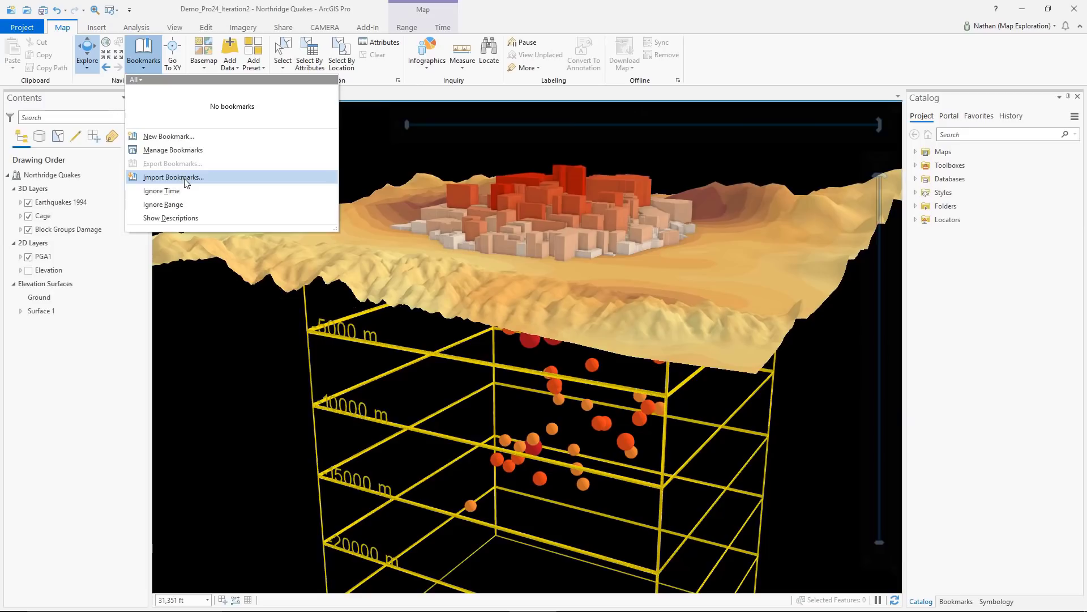
Step: Import NorthridgeQuake_Bookmarks.bkmx, then run Cut and Fill and adjust the plane height on building and mountain
click(187, 177)
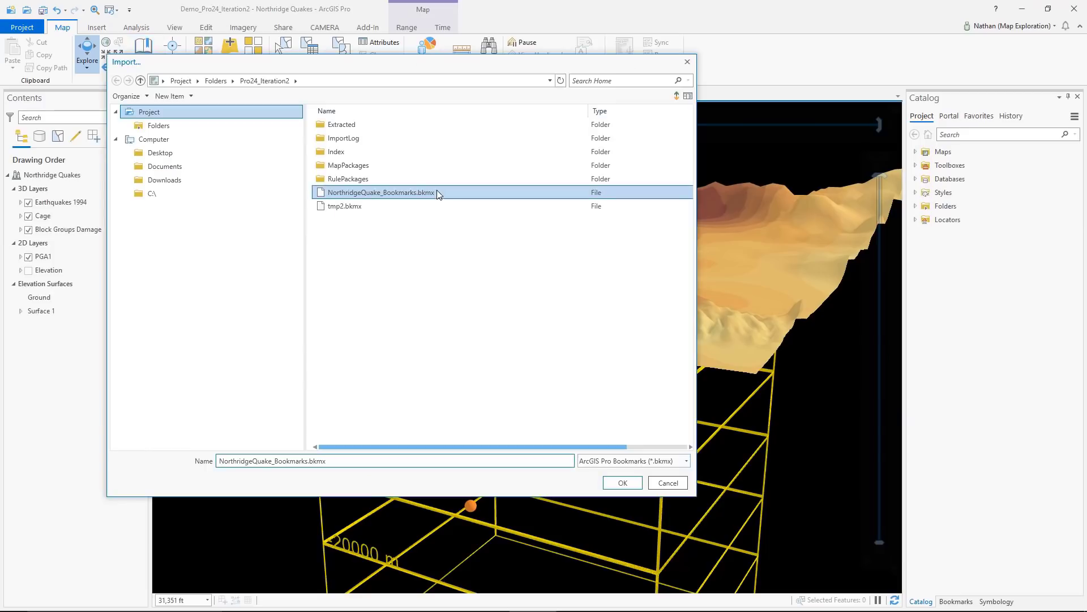
click(620, 483)
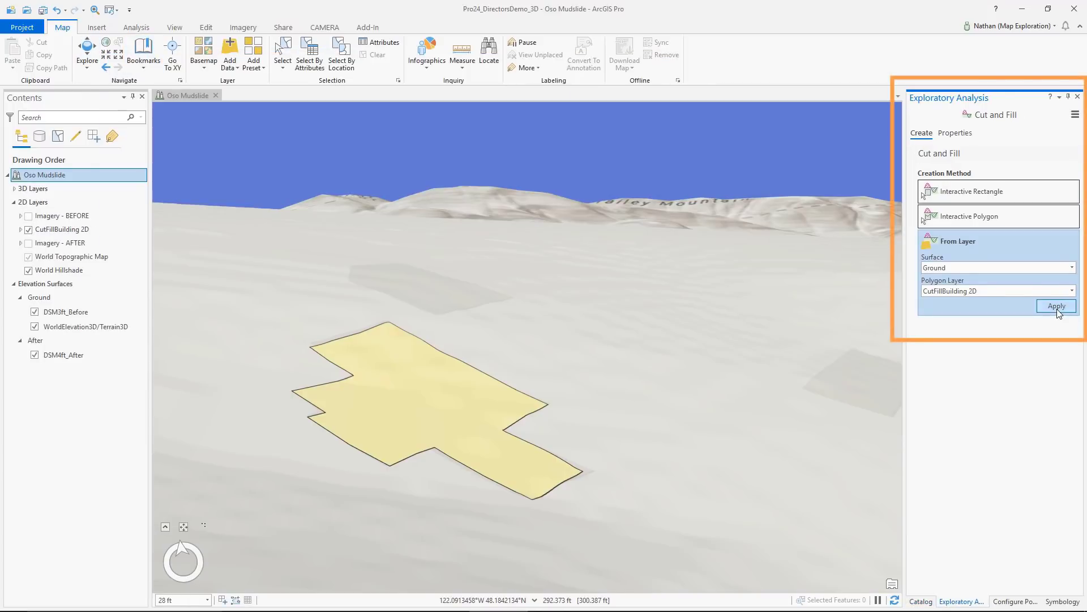
click(1056, 308)
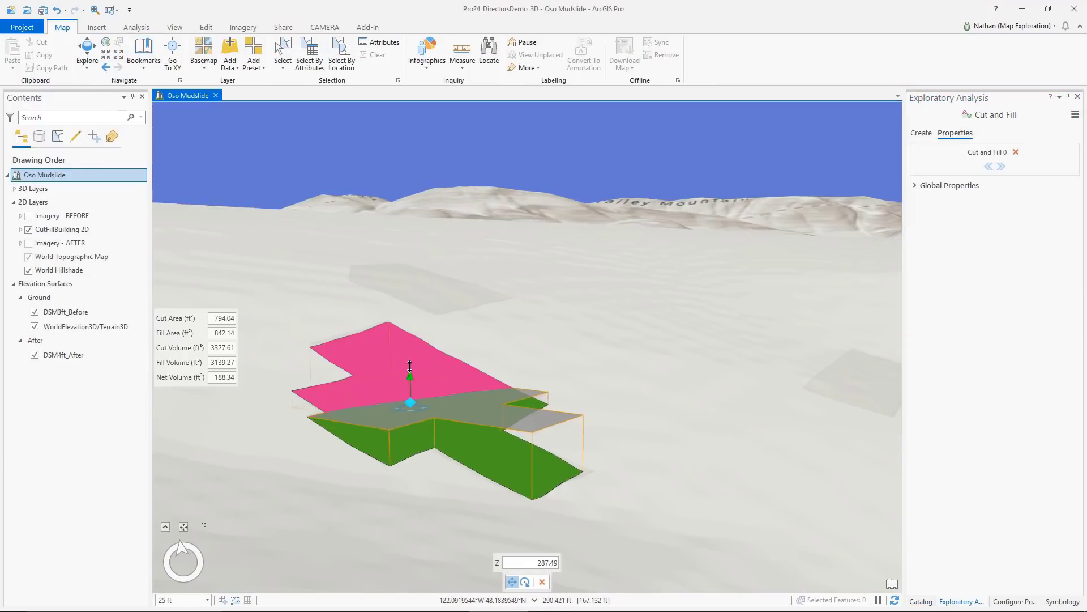
drag(410, 367, 413, 391)
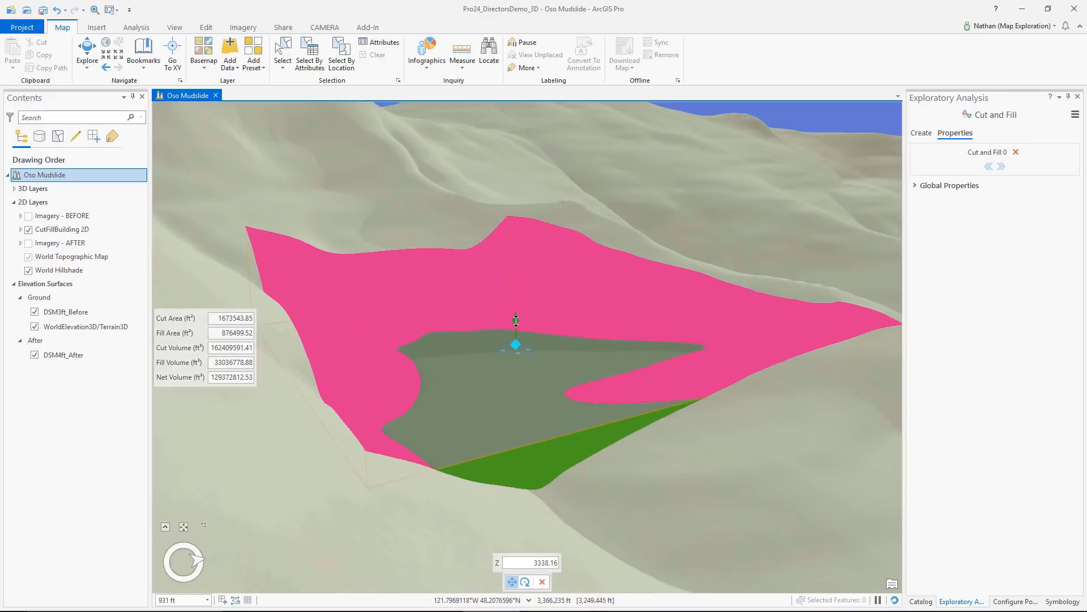
drag(516, 321, 515, 334)
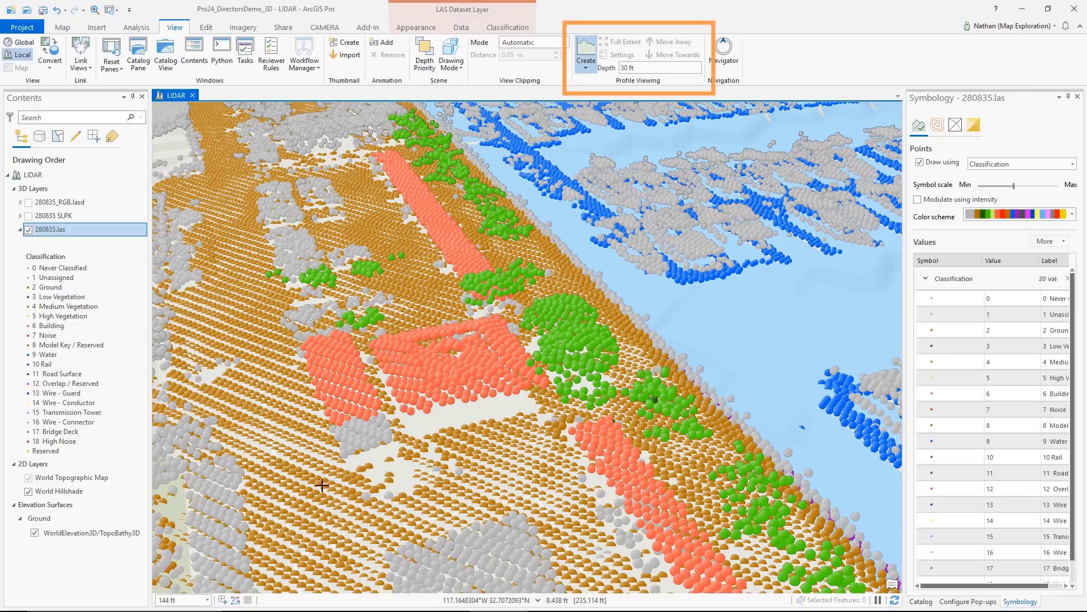
Step: Reclassify a strip of grey LIDAR points in a profile view as 6 Building
click(686, 356)
click(763, 386)
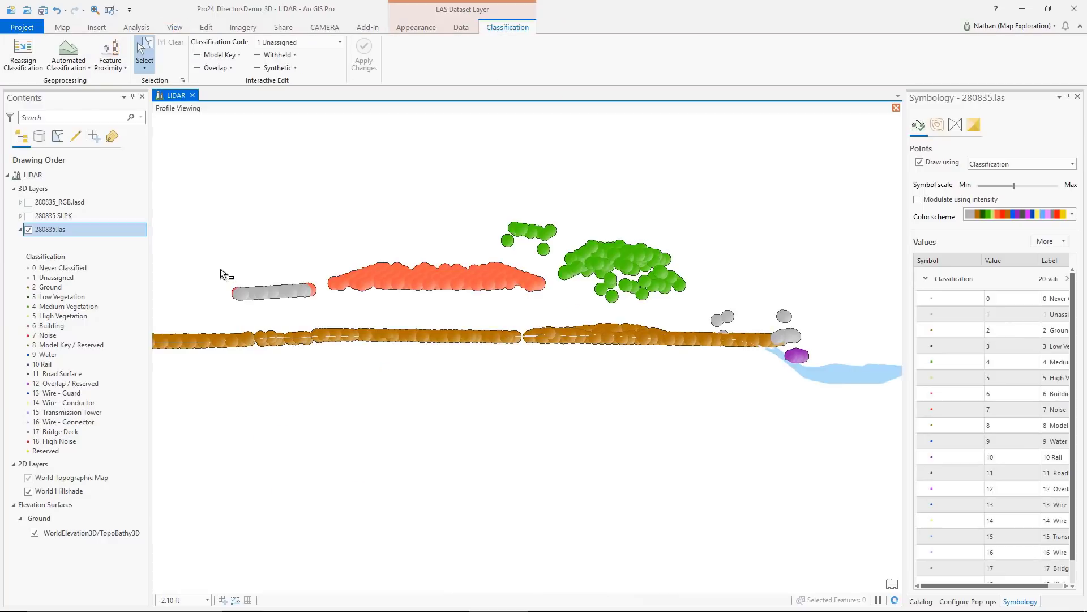
drag(225, 270, 317, 318)
click(340, 43)
click(277, 126)
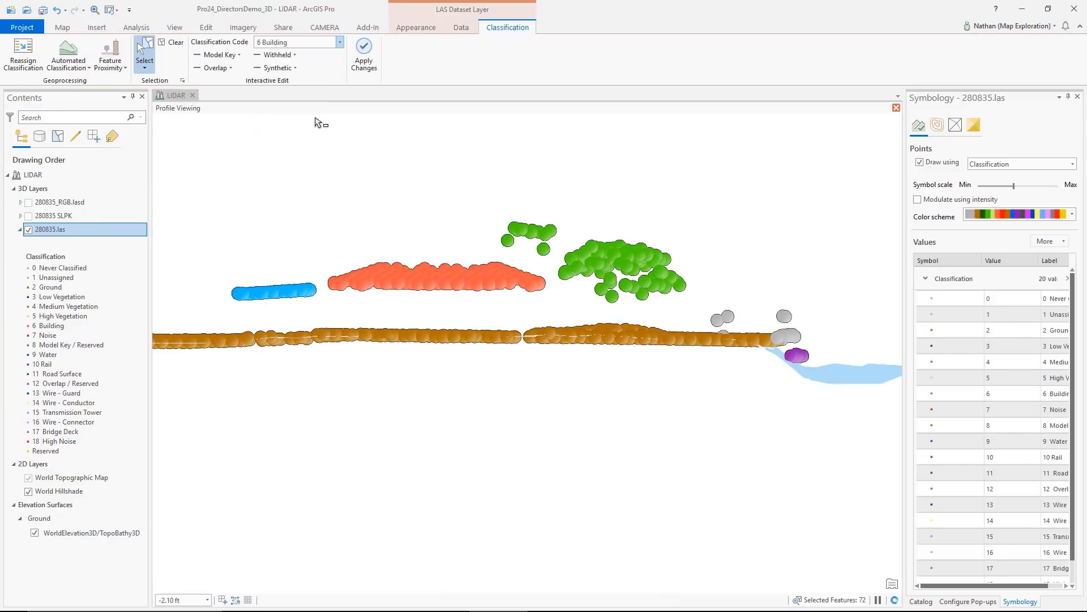
click(360, 54)
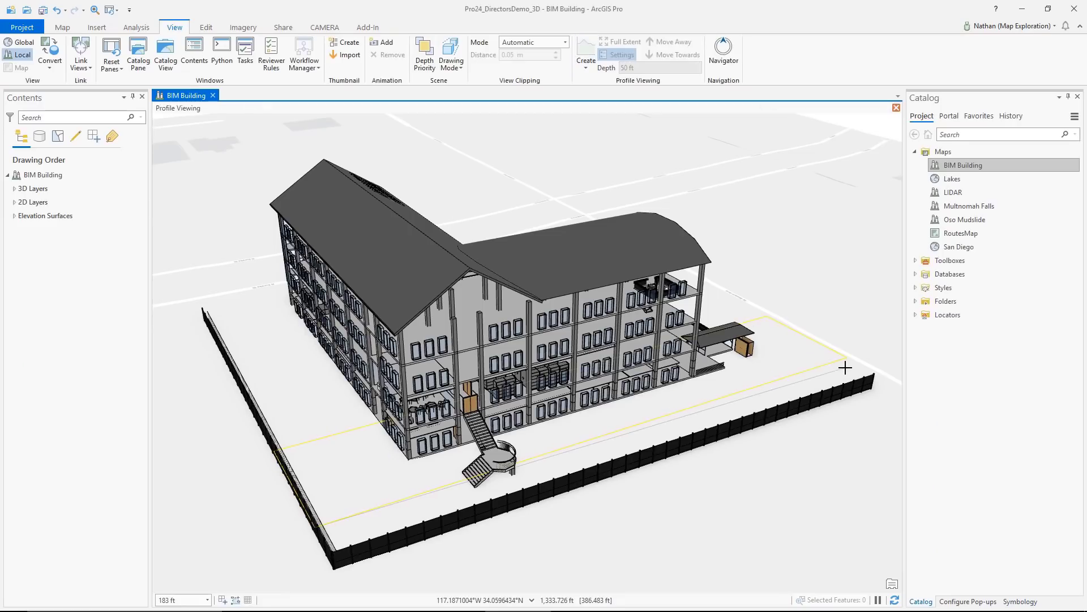
Step: View the BIM building as a profile and give the river the Tropical Water symbol
click(844, 364)
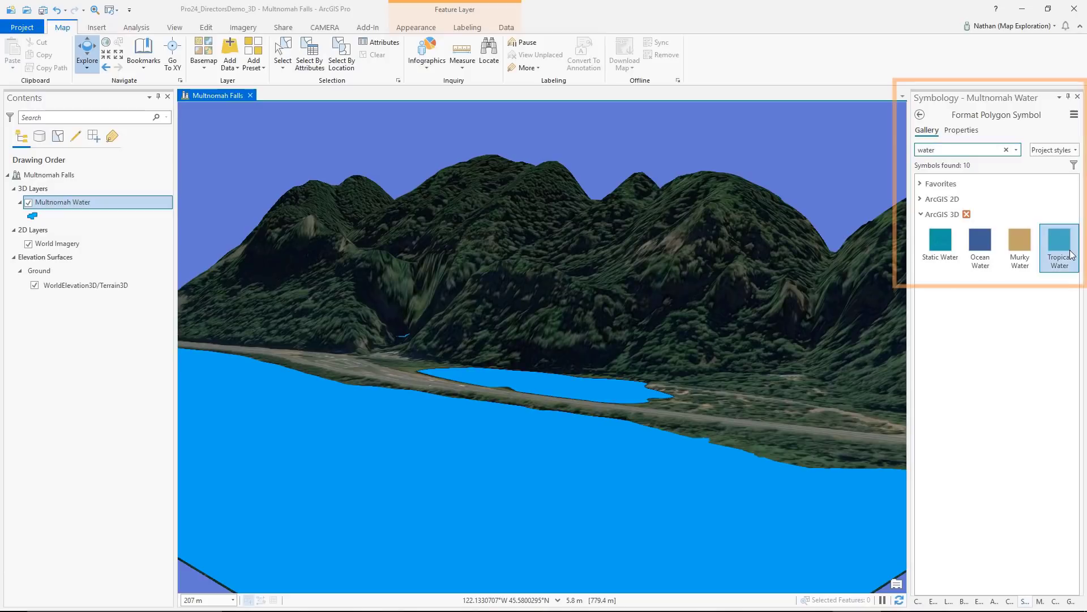
click(1058, 244)
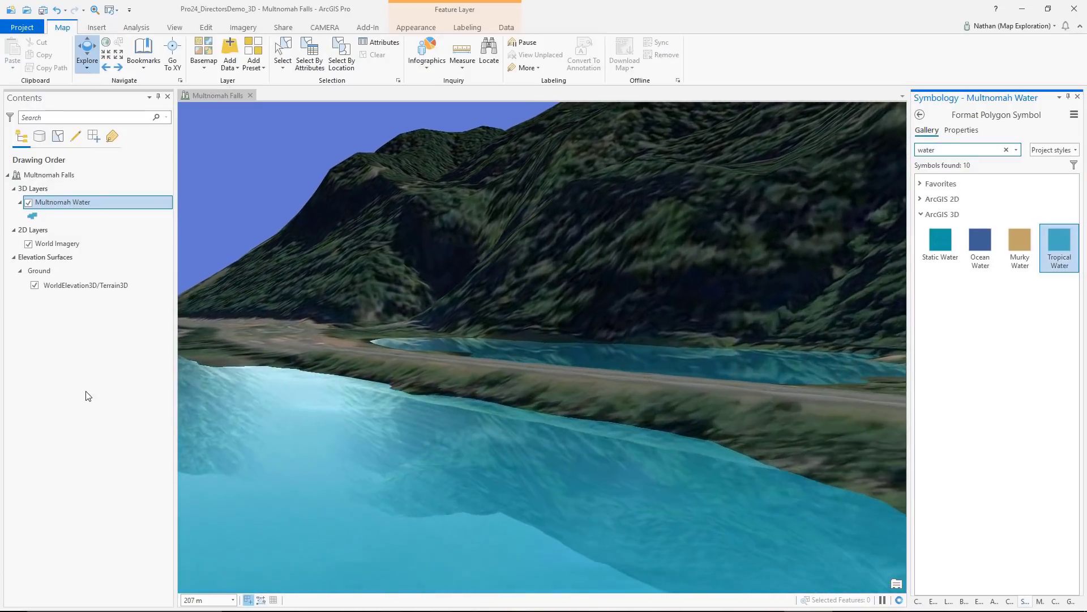
click(961, 131)
click(1013, 177)
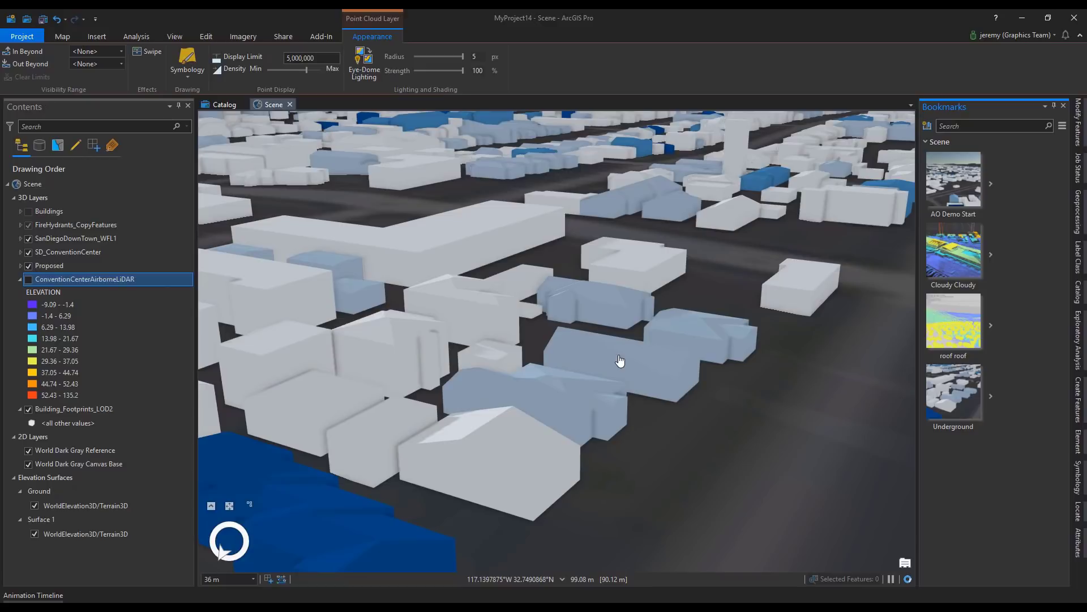
Step: Jump to the Cloudy Cloudy bookmark, enable lighting on SD_ConventionCenter, and fly down to its rooftop
drag(619, 361, 613, 308)
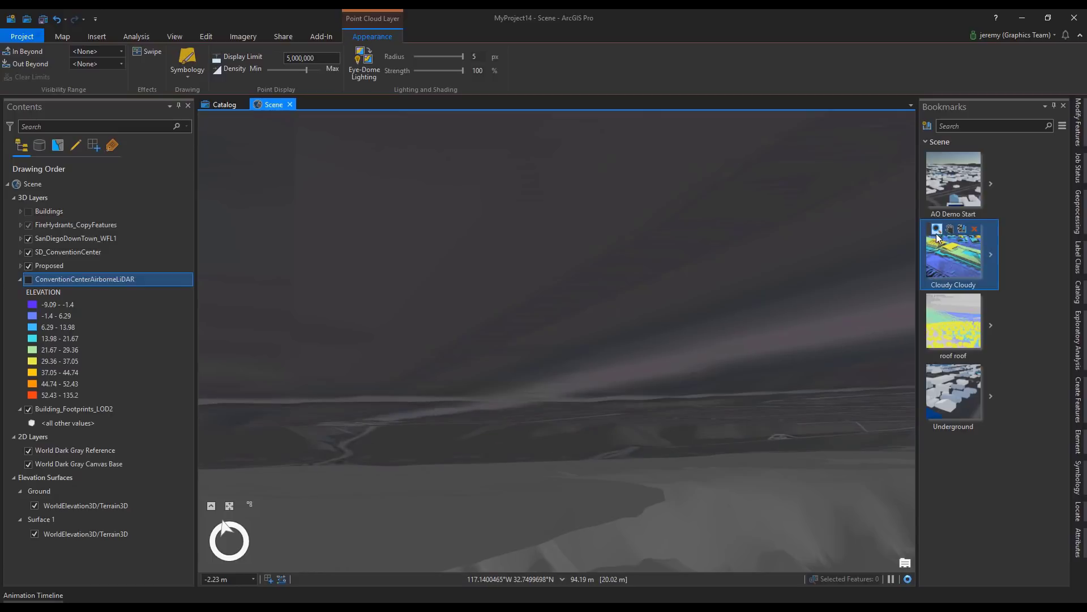
click(936, 234)
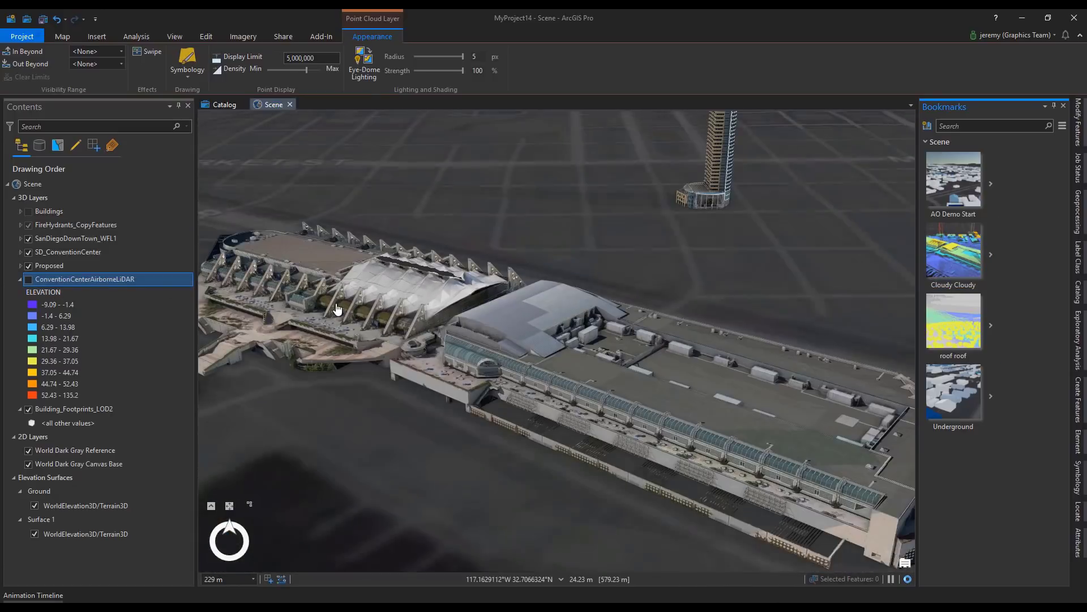
click(71, 250)
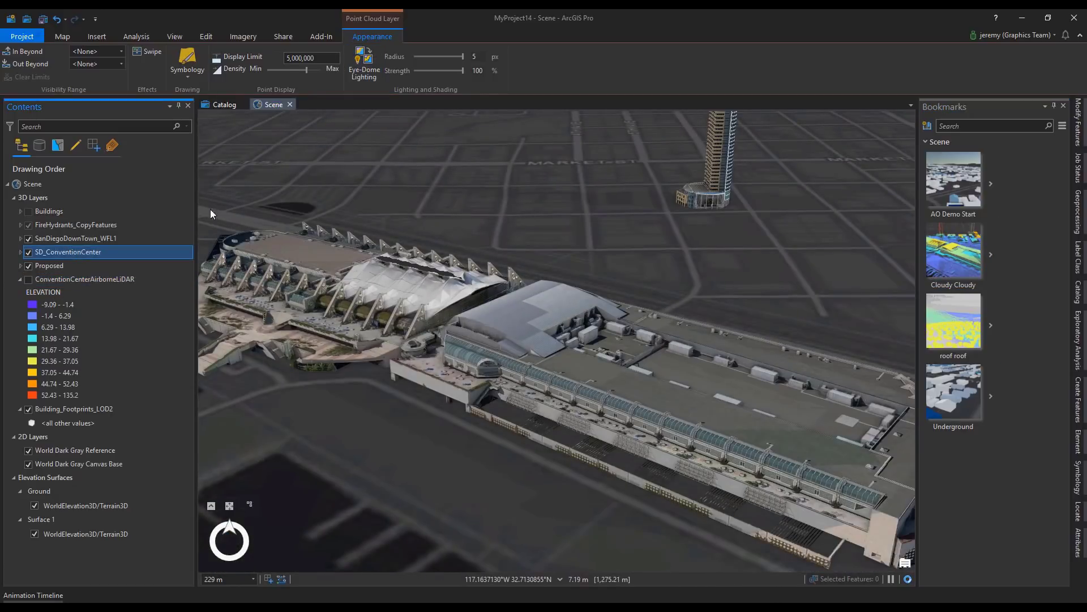
click(377, 65)
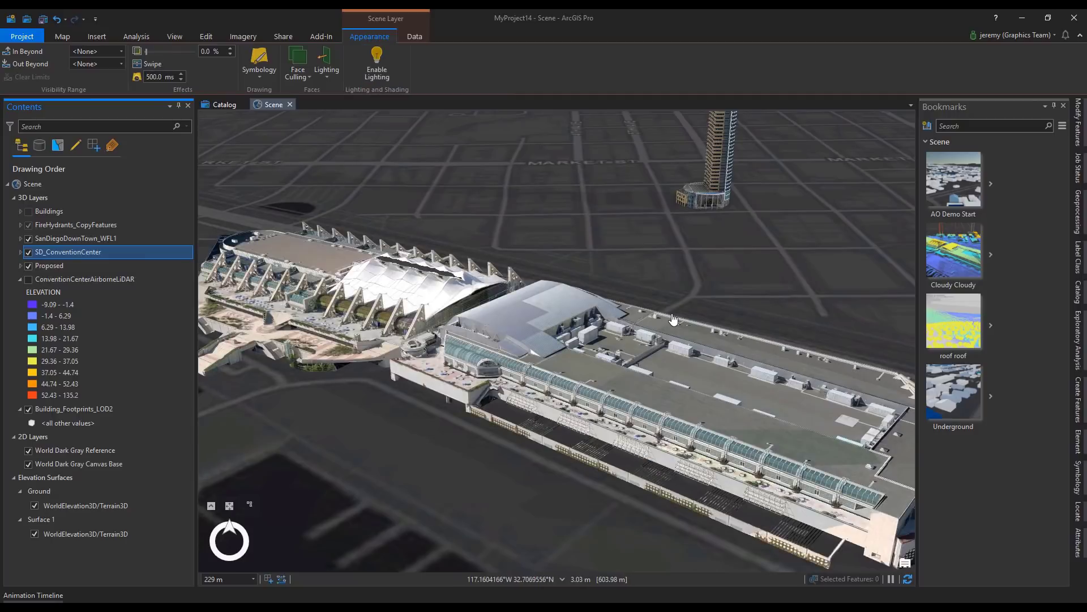
double_click(704, 376)
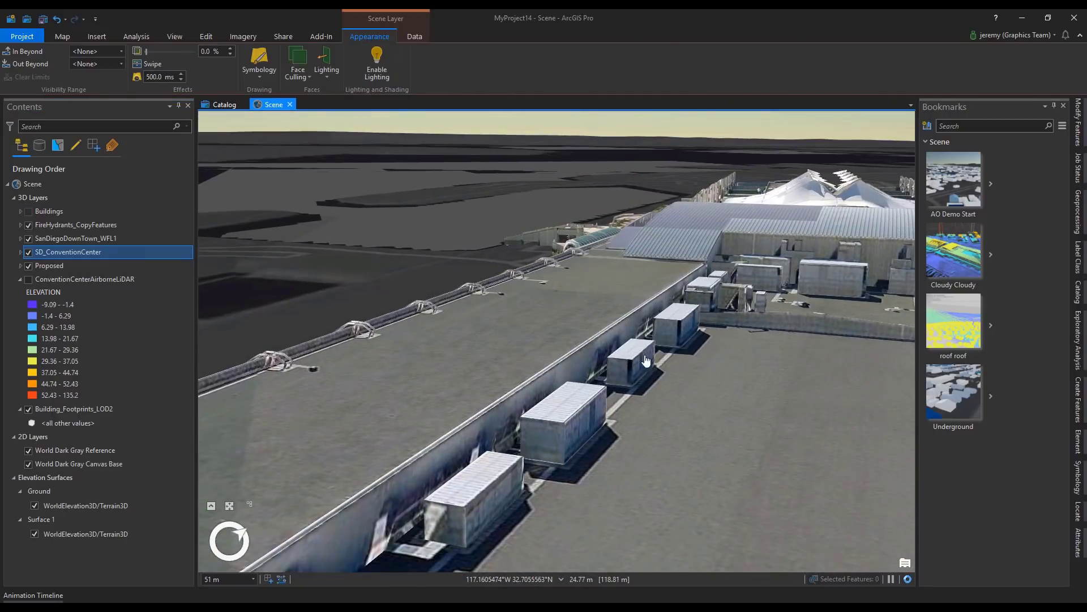
scroll(904, 386, down, 5)
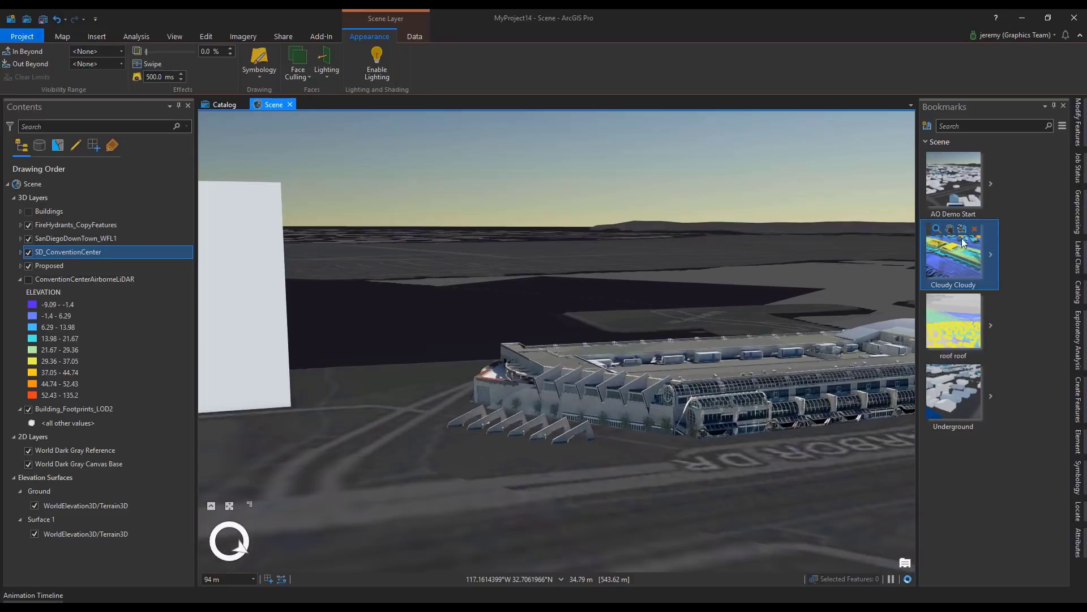
Step: Hide SD_ConventionCenter, show the ConventionCenterAirborneLiDAR point cloud, and zoom to the roof roof bookmark
click(28, 252)
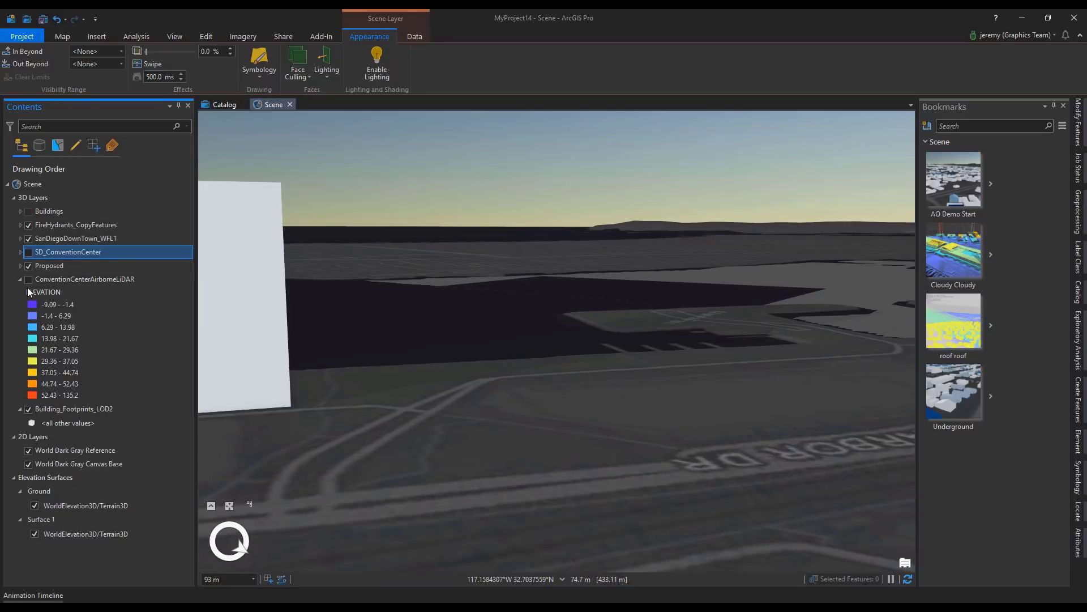
click(28, 280)
click(940, 300)
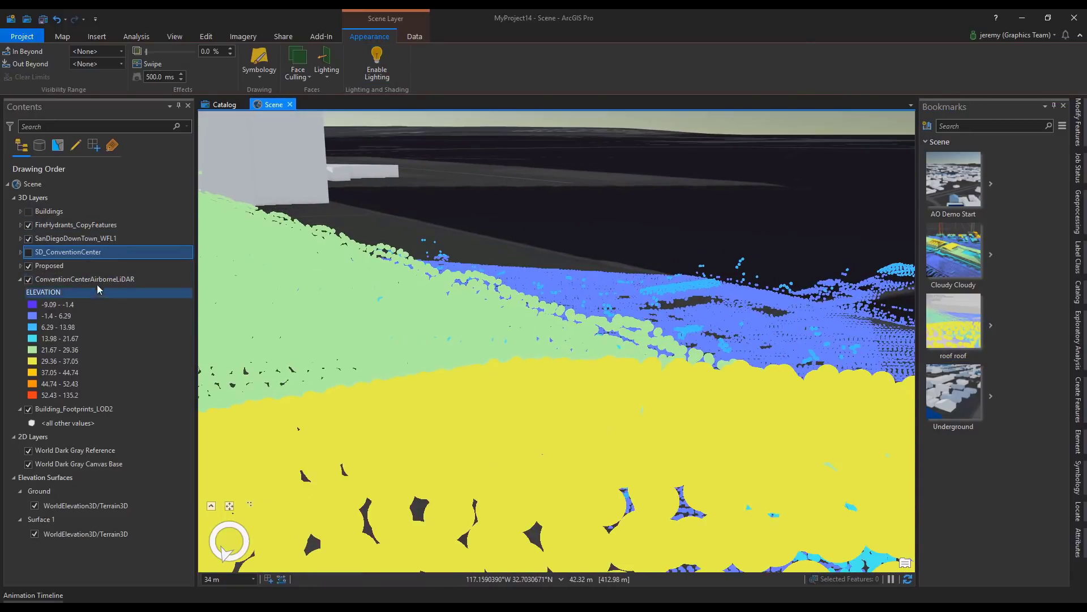
click(97, 280)
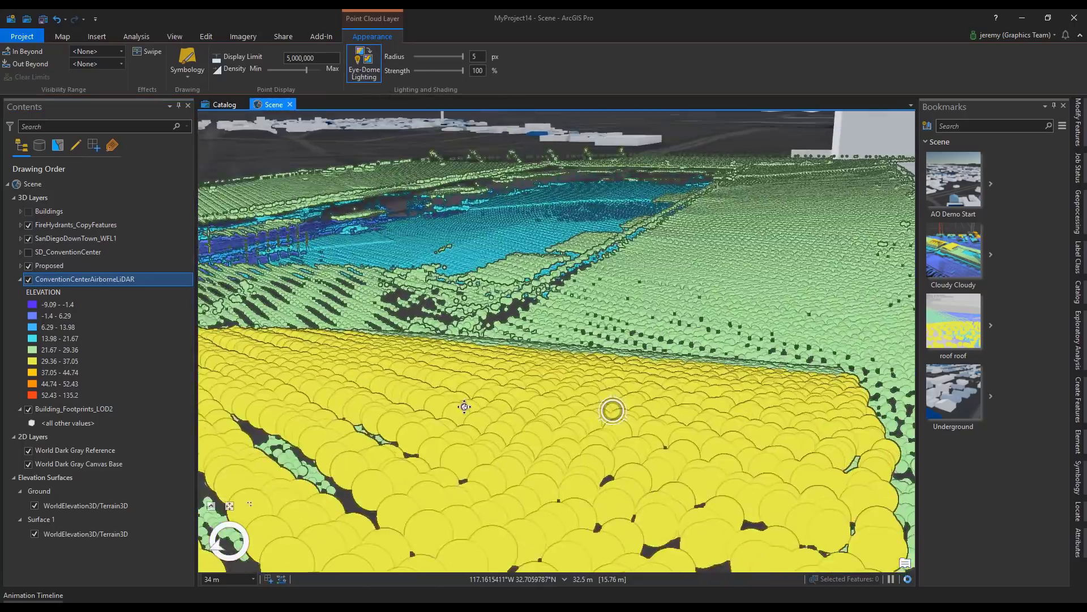
drag(465, 406, 570, 391)
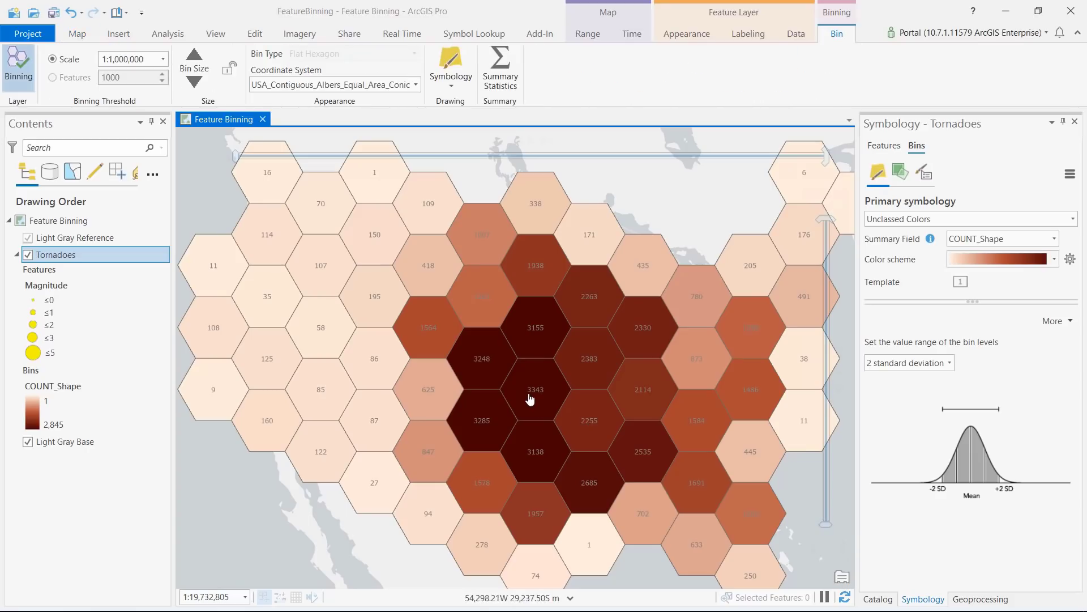
Step: Inspect the 3343 hexagon bin's attributes, then make the hexagon bins smaller
click(529, 398)
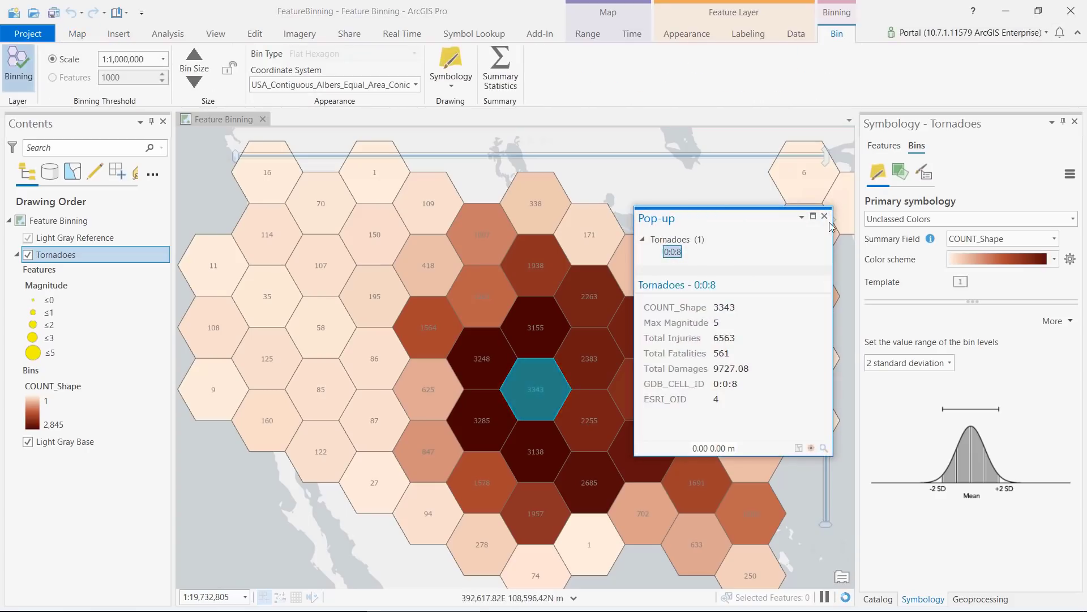
click(824, 216)
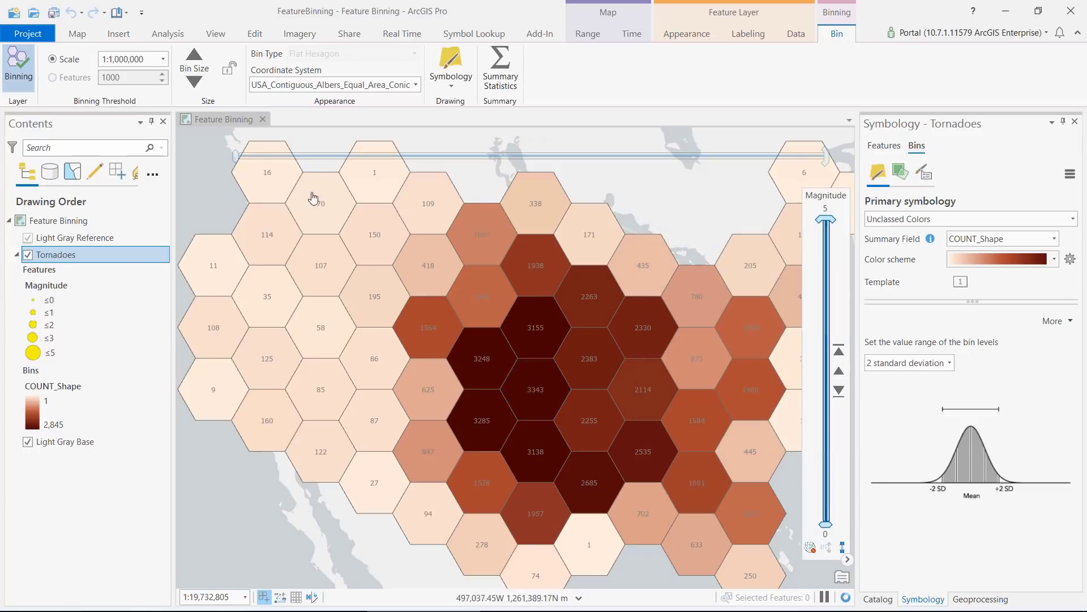
click(195, 83)
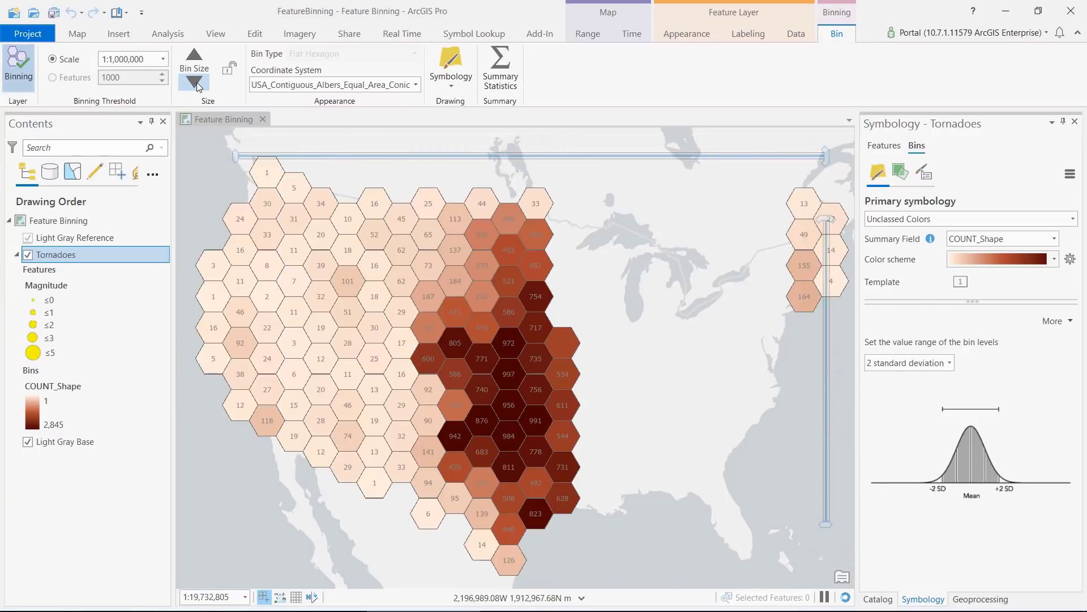
Step: Zoom through the Arkansas and Little Rock bookmarks, then return to the USA bookmark
click(124, 13)
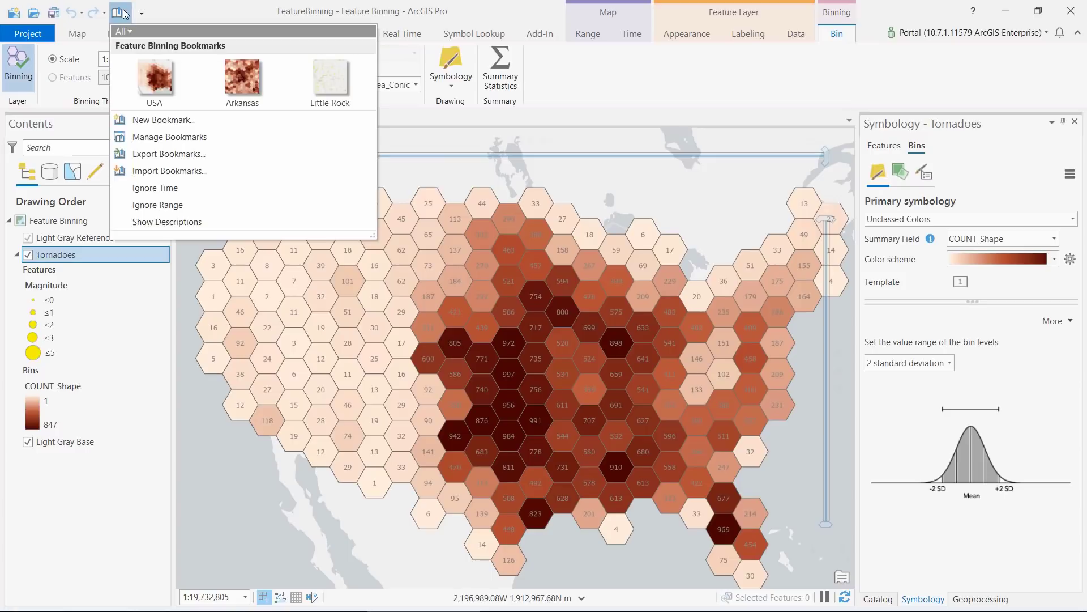
click(244, 76)
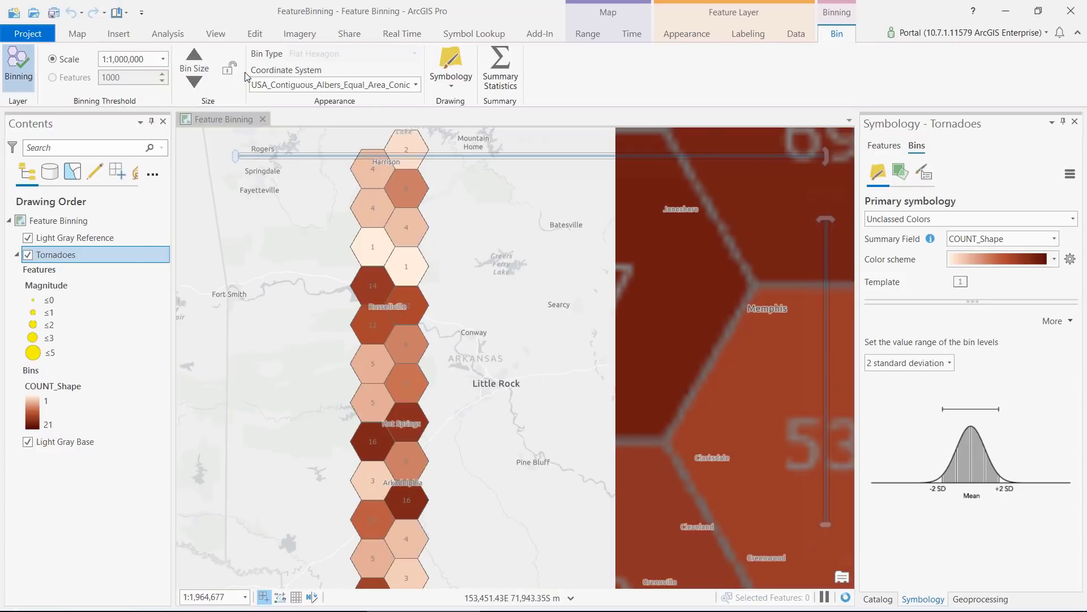
click(126, 13)
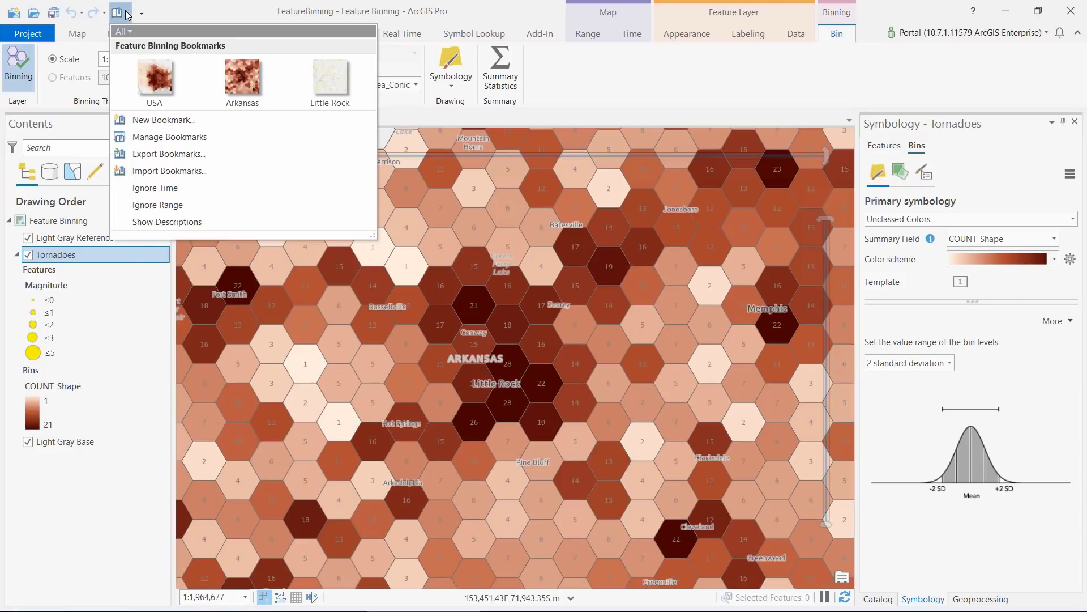
click(313, 78)
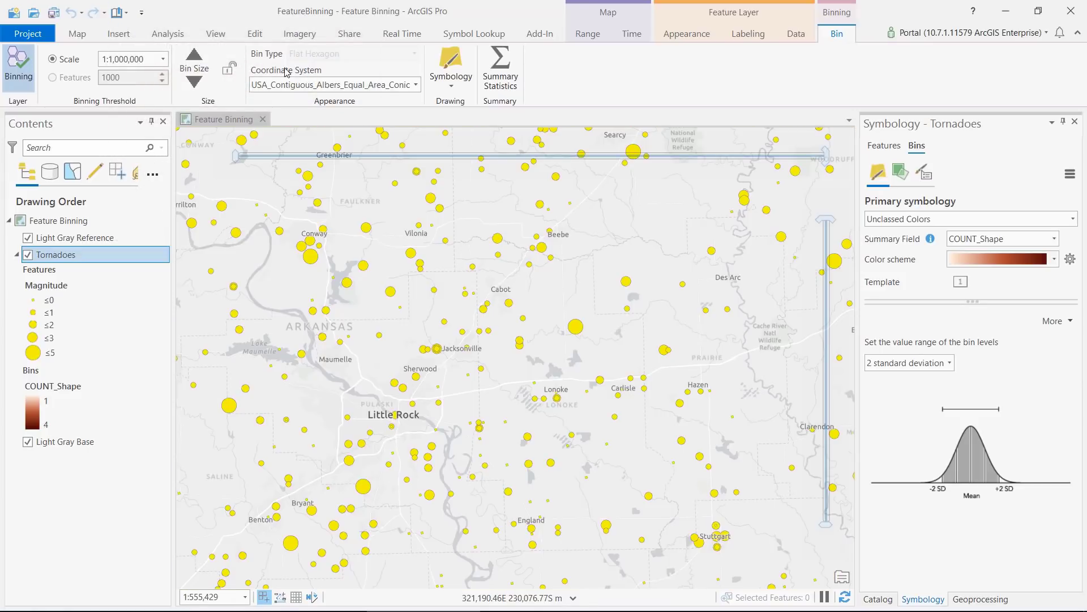
click(125, 14)
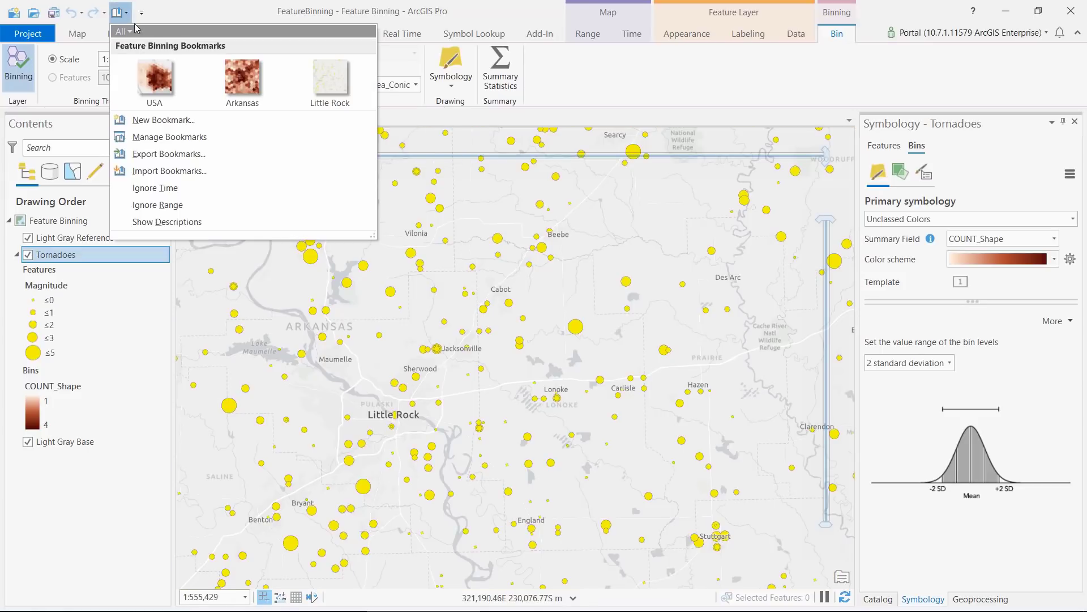
click(165, 77)
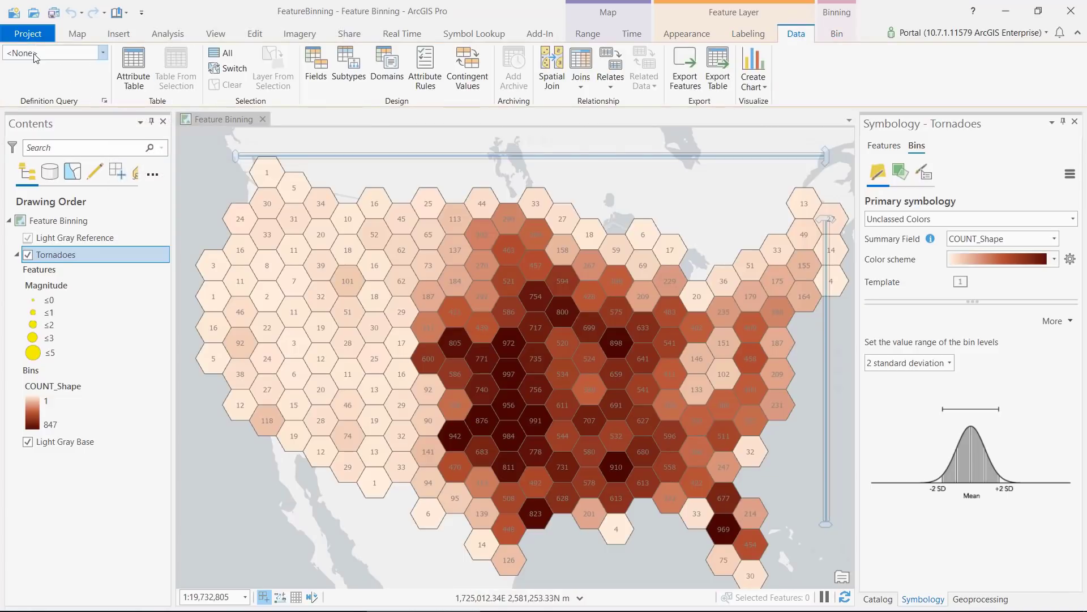
Step: Filter tornadoes with the injuries definition query, refresh bin colours using ranges, and open Enable Feature Binning
click(36, 55)
click(36, 88)
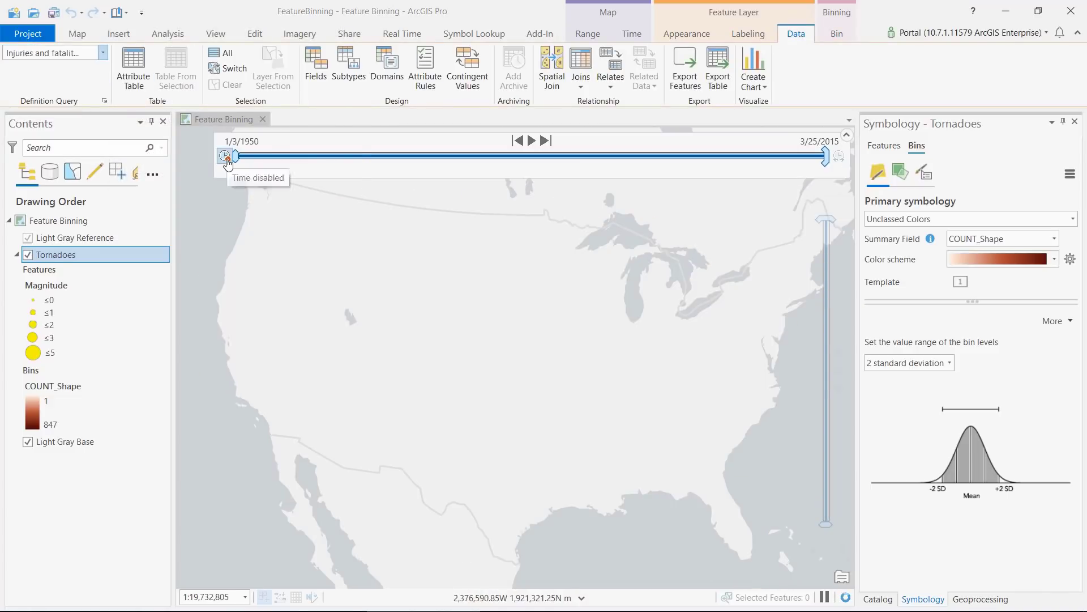
click(1055, 320)
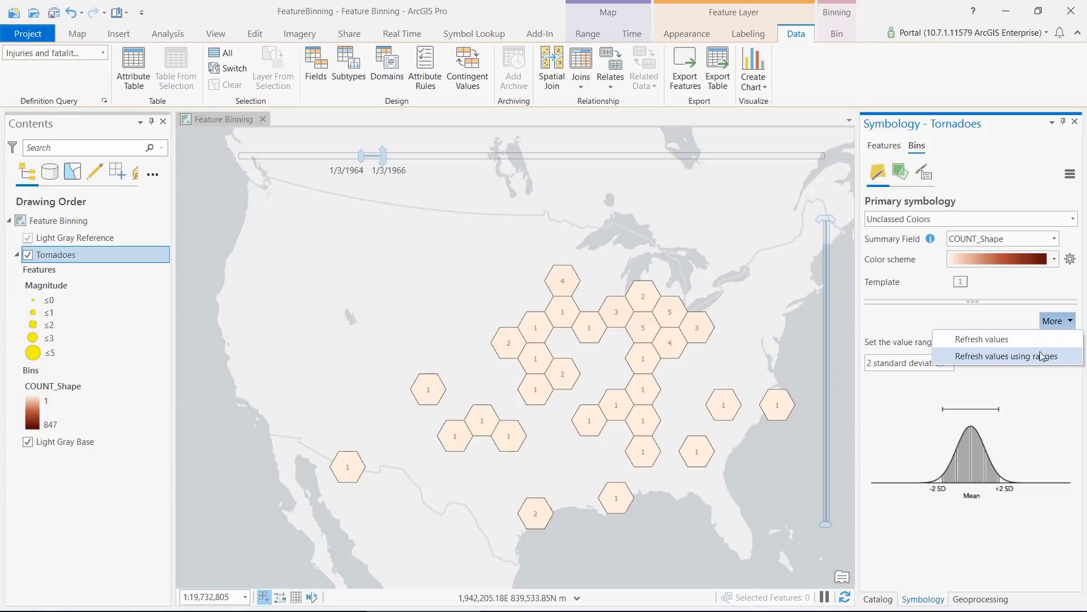
click(1041, 356)
click(988, 599)
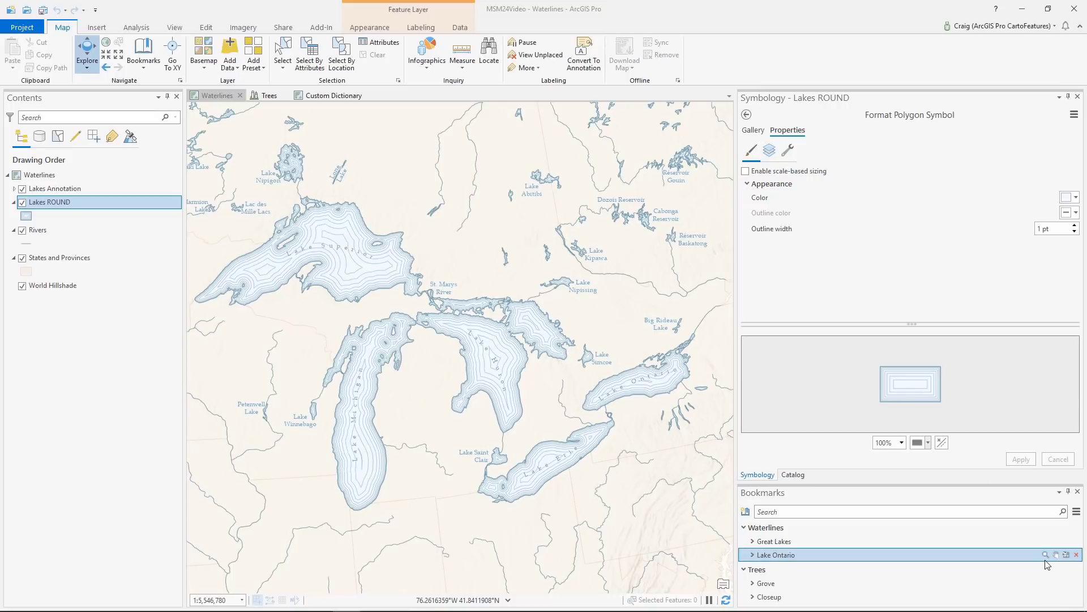
Step: Zoom to Lake Ontario, then switch to the Trees scene and go to its Closeup bookmark
click(1045, 556)
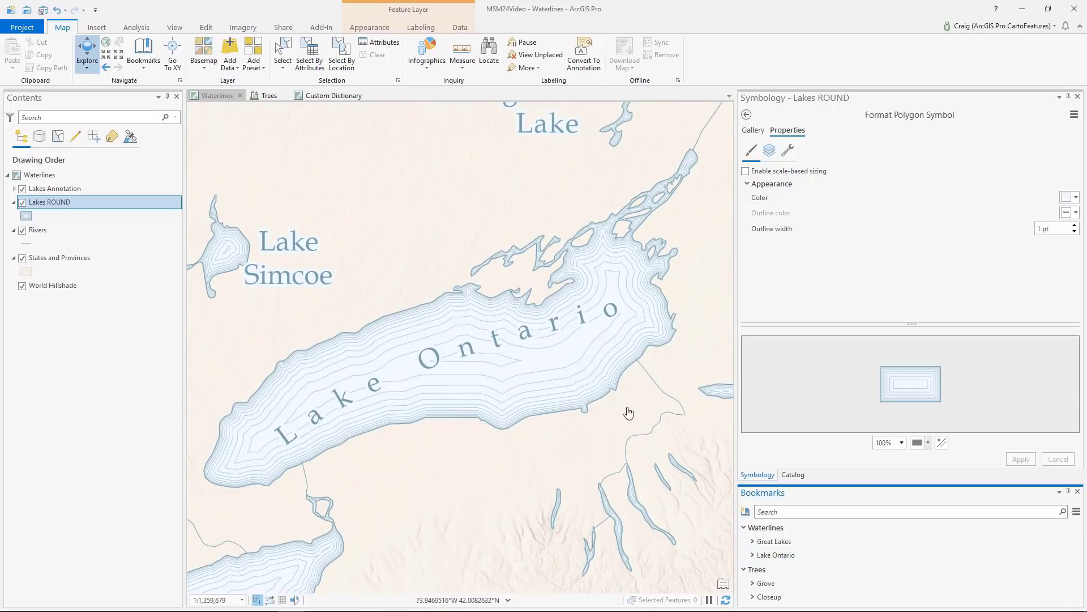
click(252, 96)
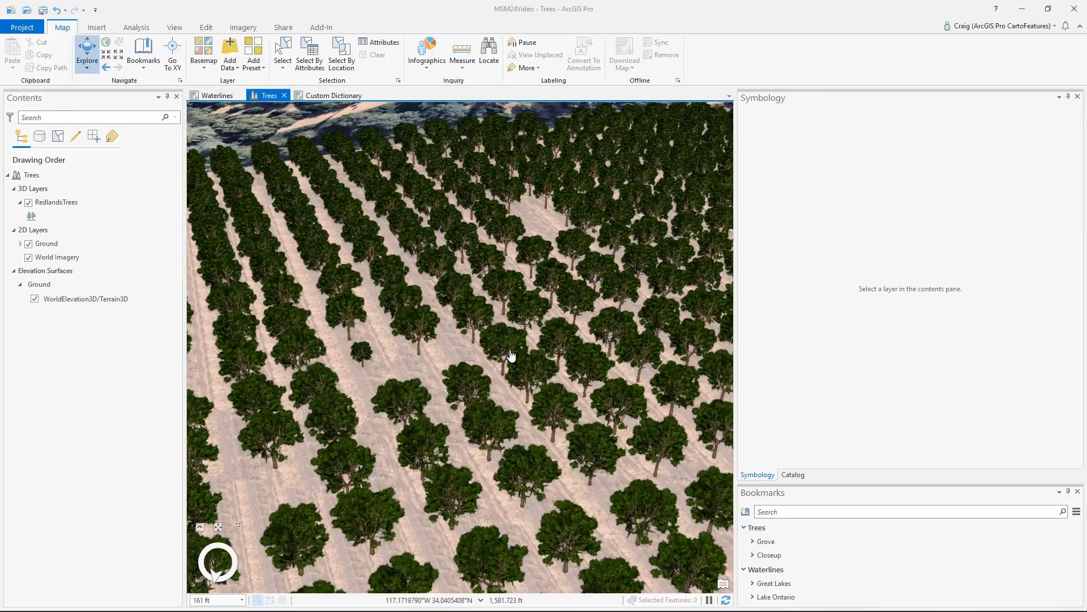
click(1043, 557)
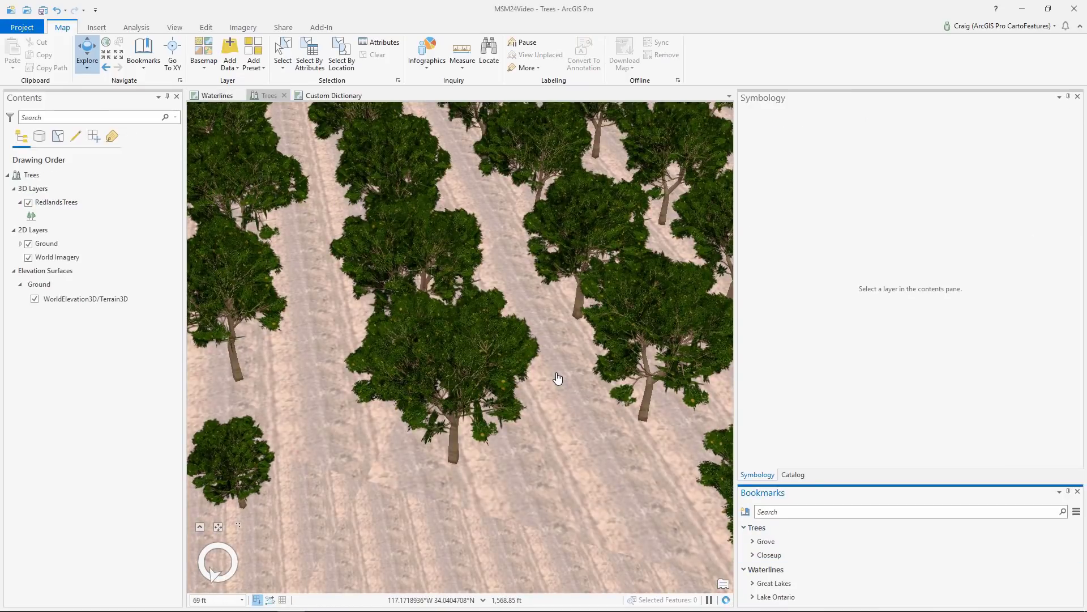
Step: On the Custom Dictionary map, set the country property under Configuration to FLAG
click(335, 96)
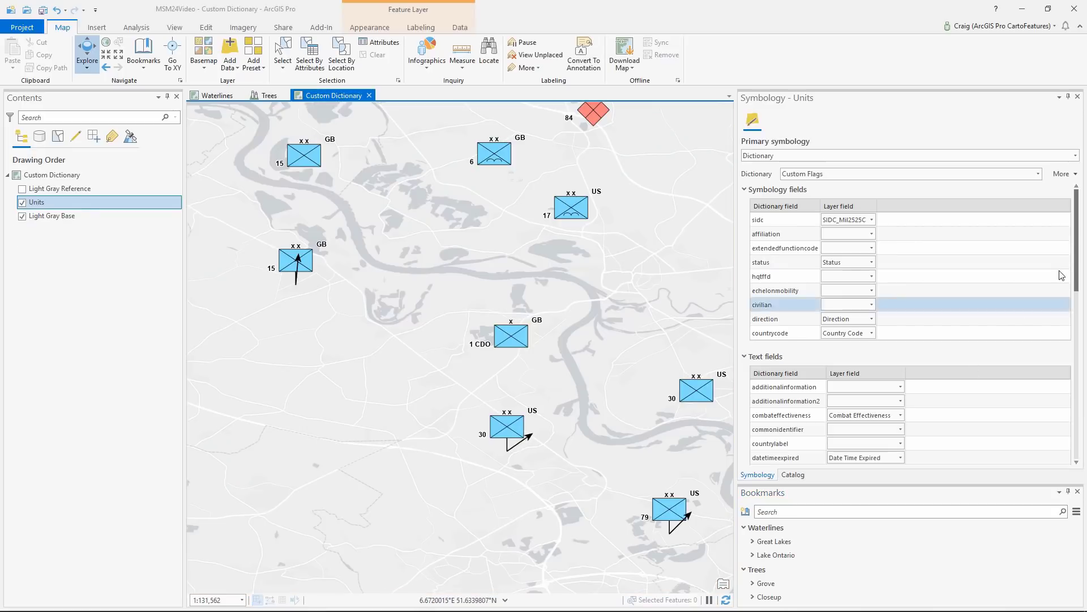
click(1071, 175)
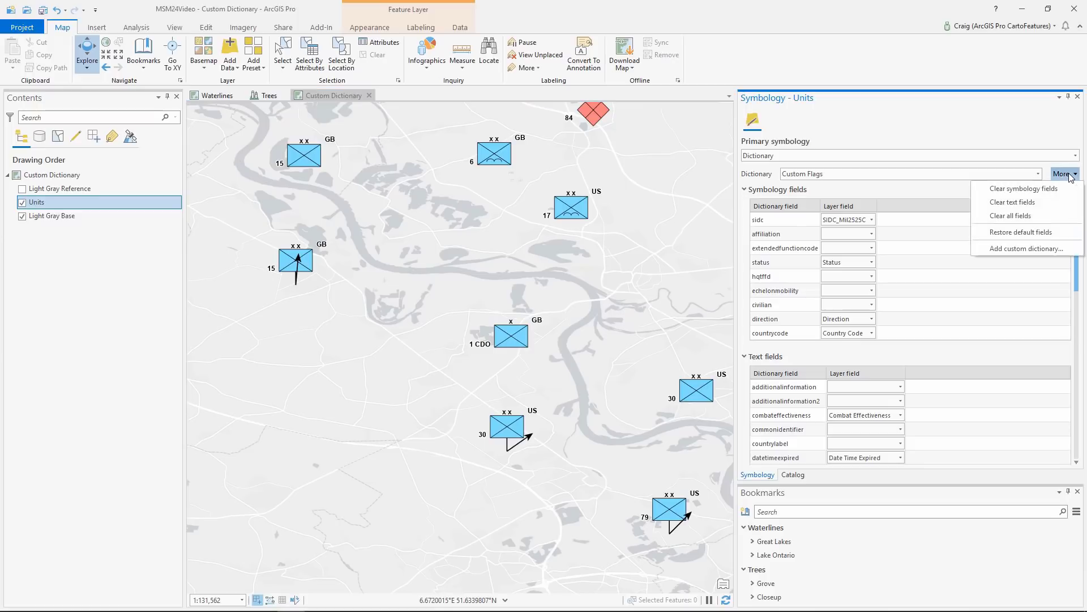
click(952, 129)
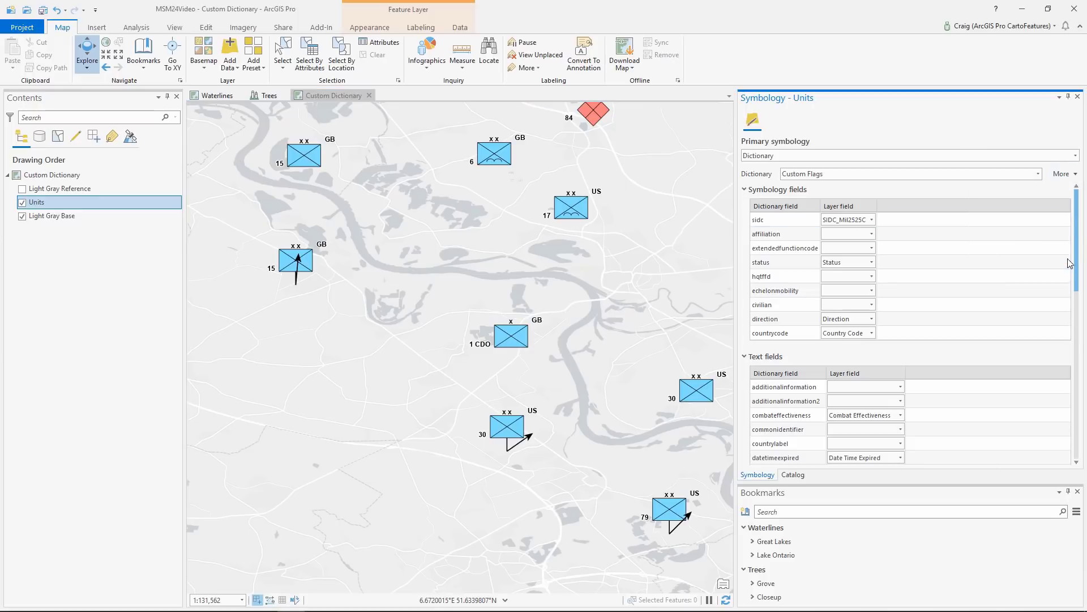
drag(1077, 260, 1077, 427)
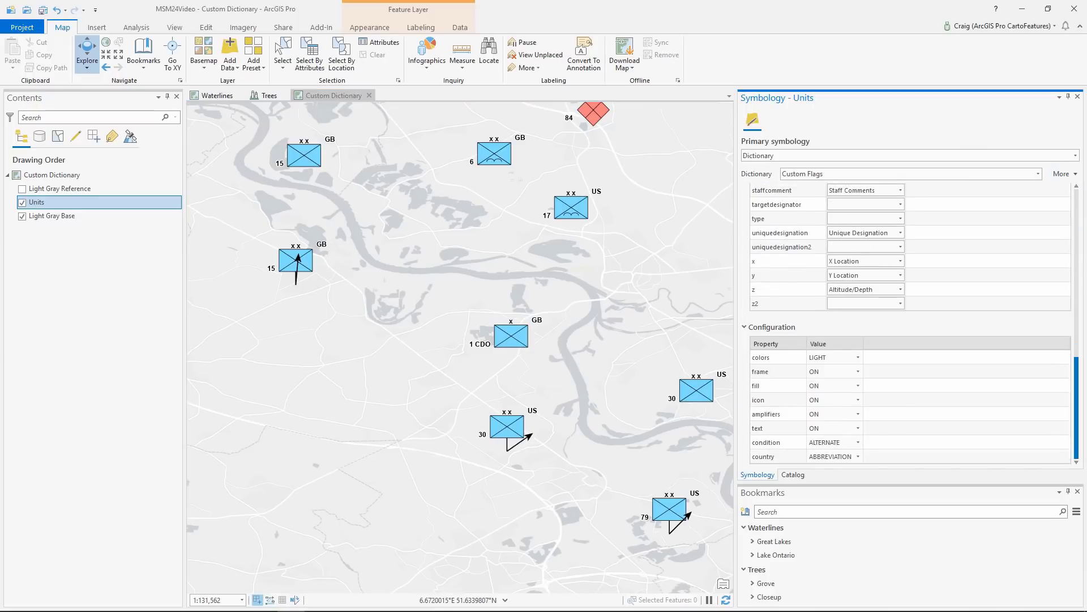
click(858, 457)
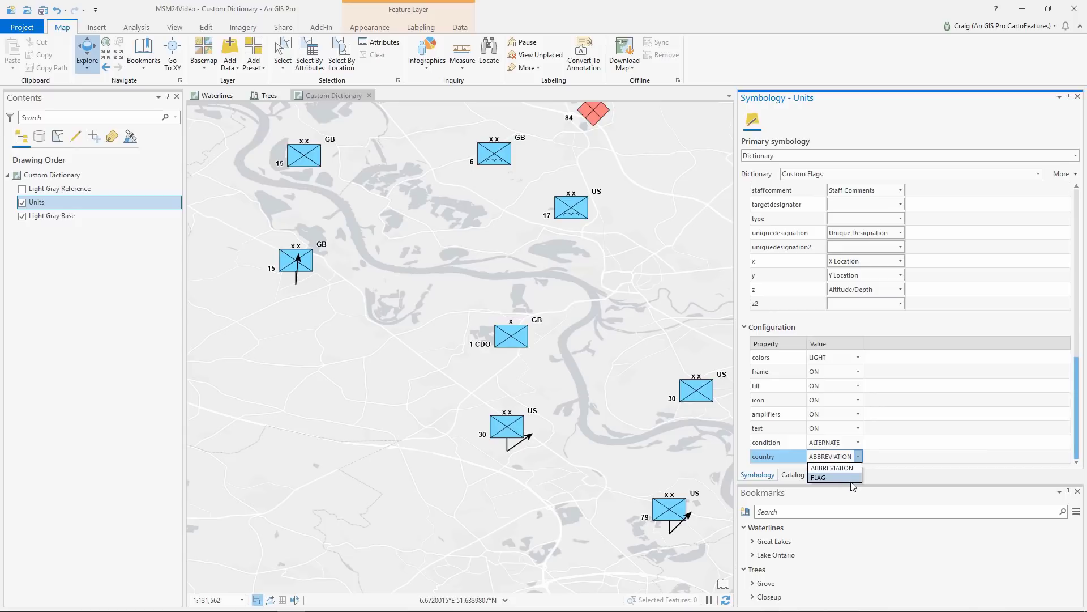
click(850, 477)
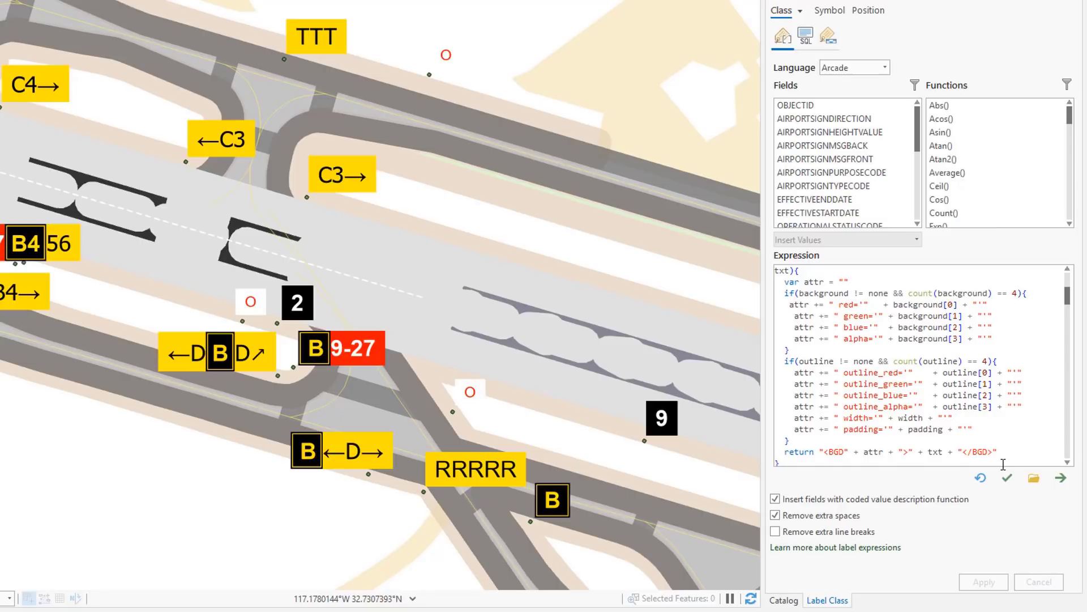
Step: Read through the Airport signs help topic's Arcade label expression code
key(alt+Tab)
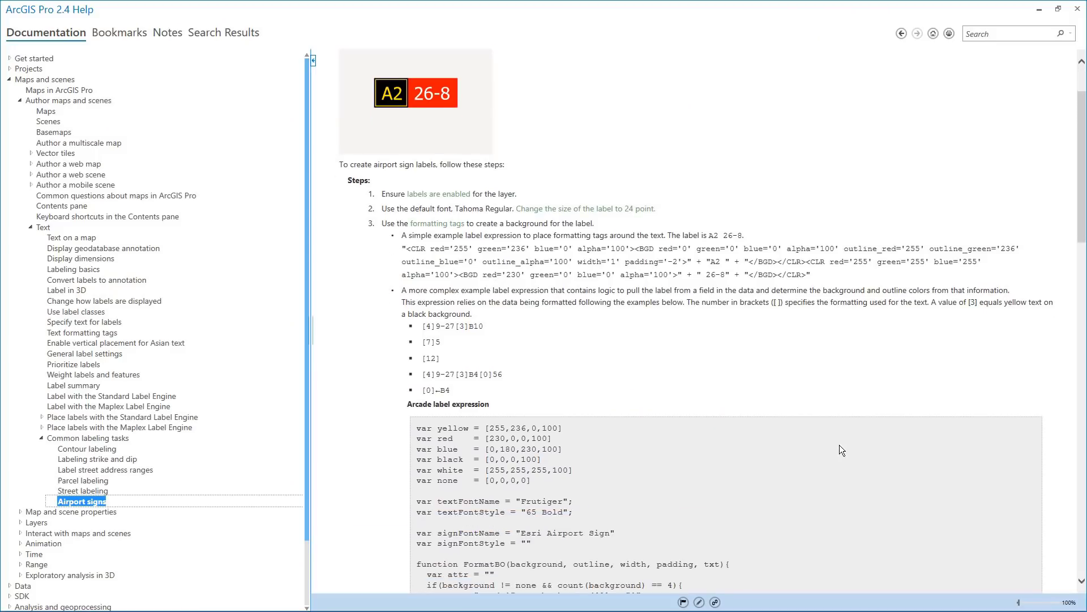
scroll(839, 446, down, 6)
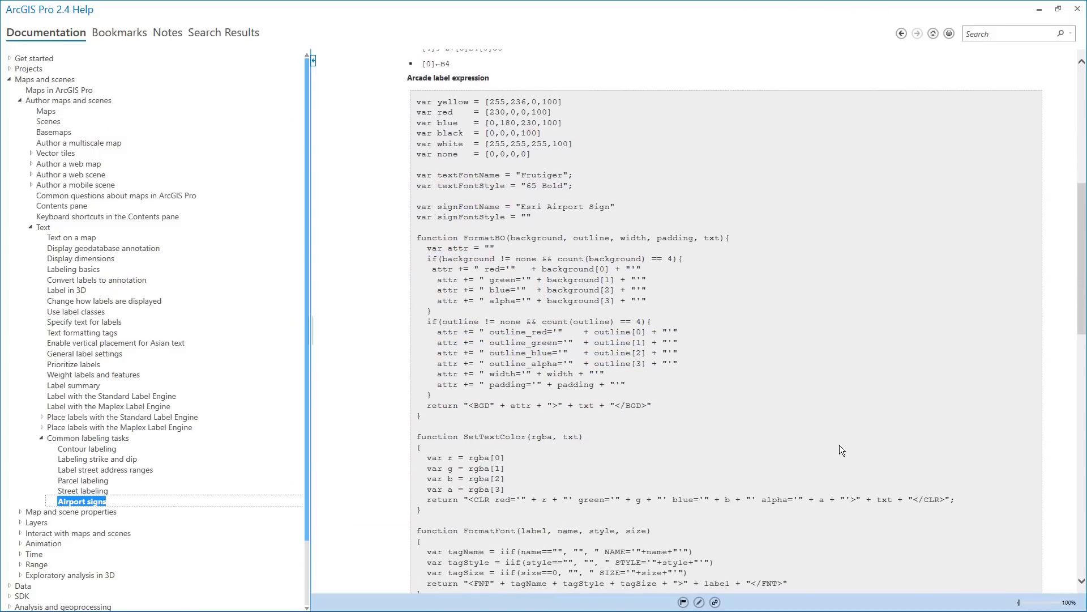
scroll(840, 447, down, 15)
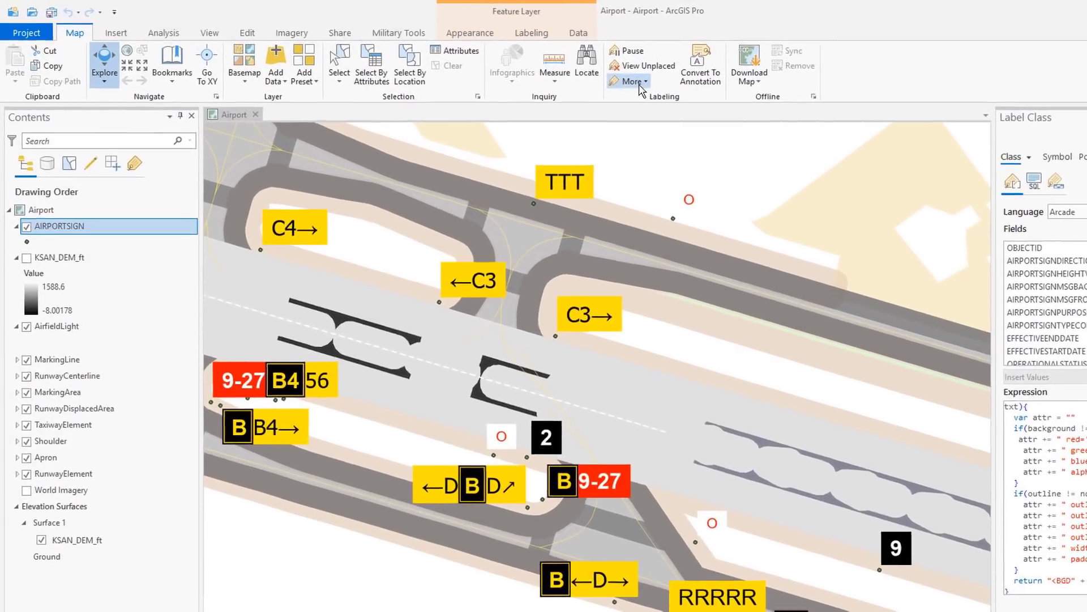
Step: In Label Priority Ranking, move AirfieldLight through RunwayElement below AIRPORTSIGN and apply
click(562, 72)
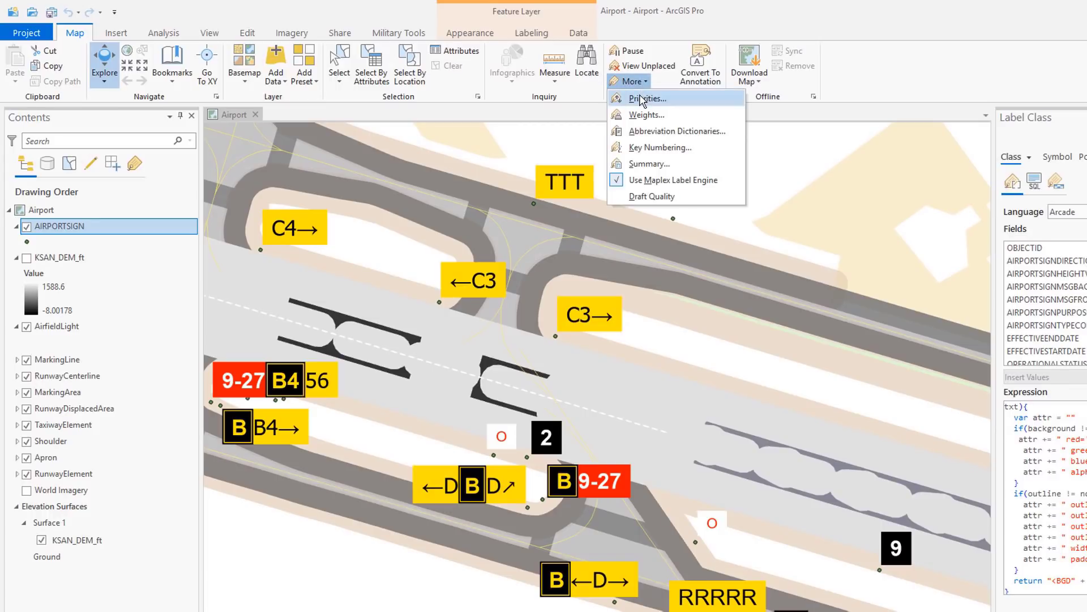
click(641, 99)
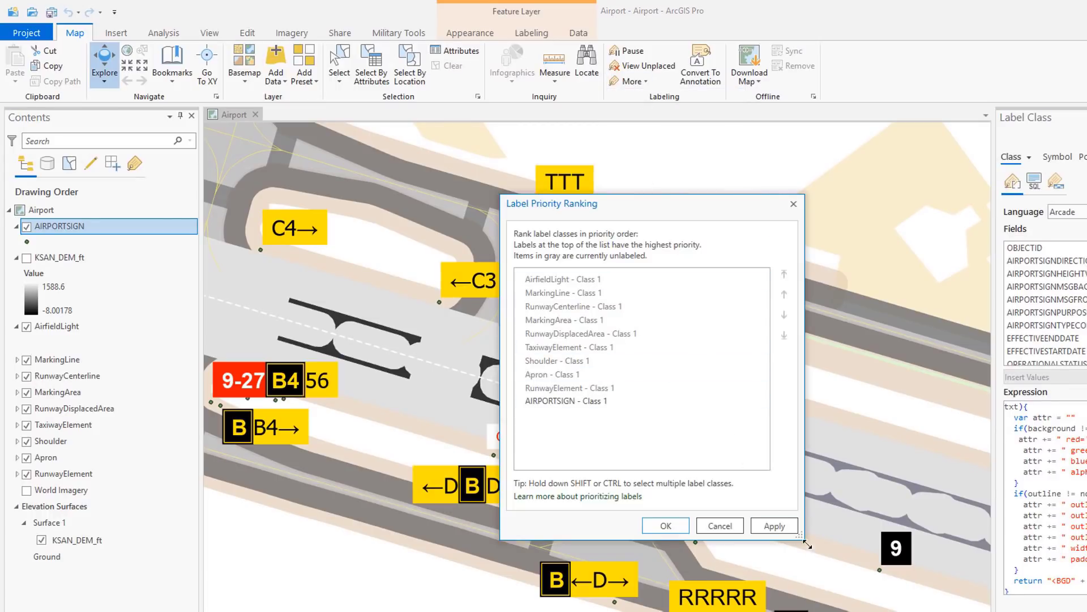
drag(805, 541, 875, 593)
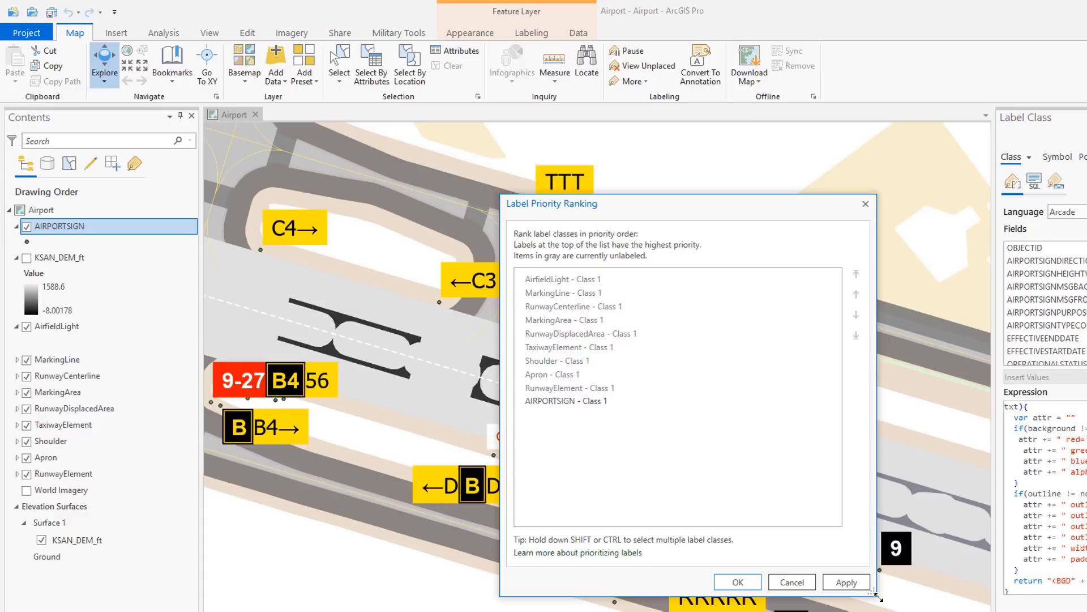
click(549, 279)
shift+click(560, 388)
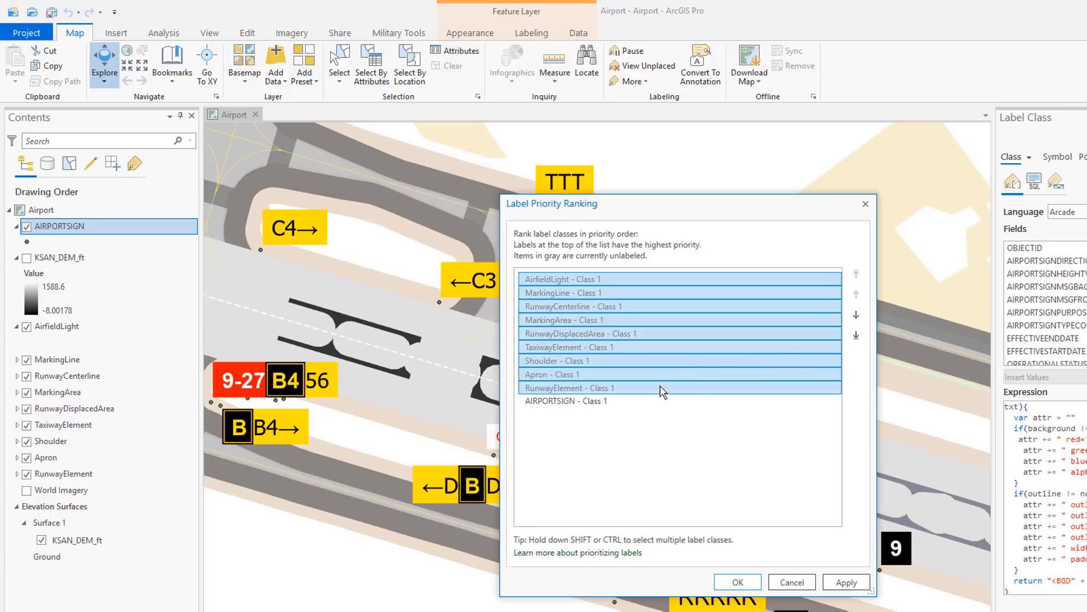
drag(660, 386, 653, 406)
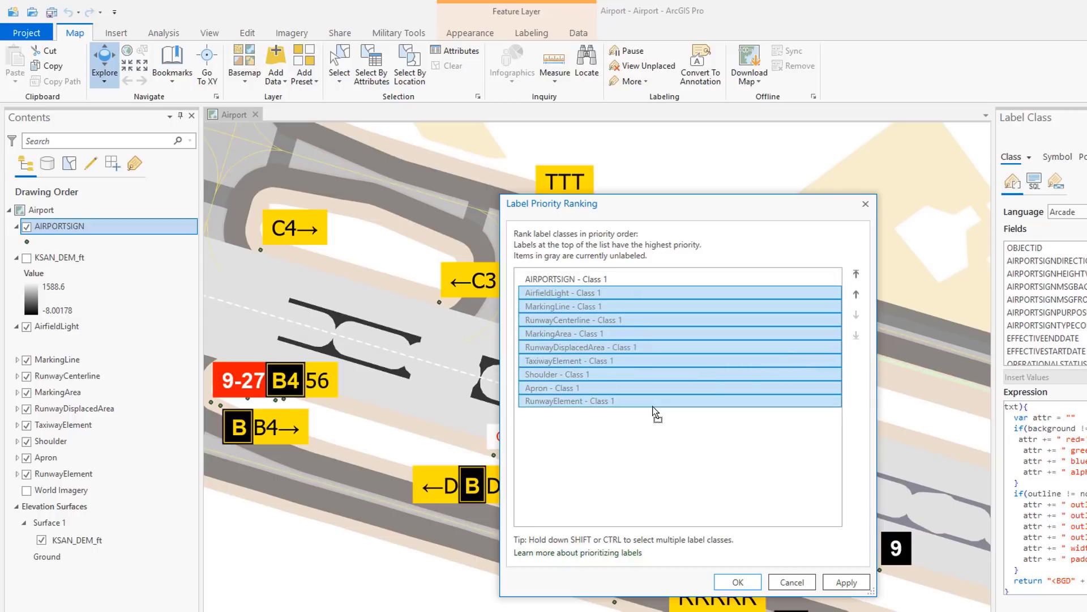
click(732, 583)
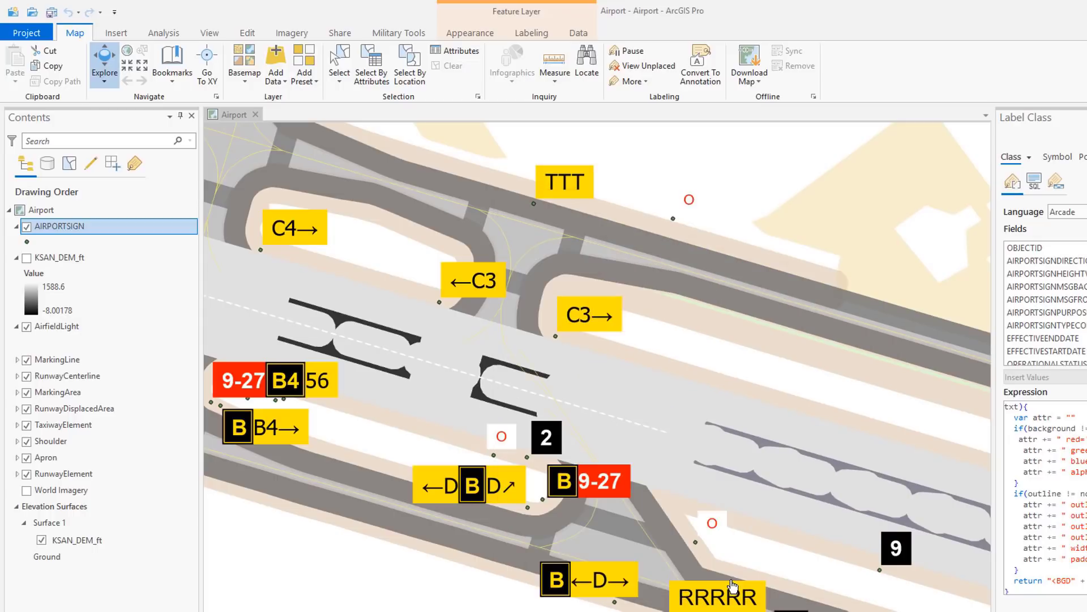
Step: Run Convert Labels To Annotation from AIRPORTSIGN with All layers in map into a single feature class
right_click(108, 228)
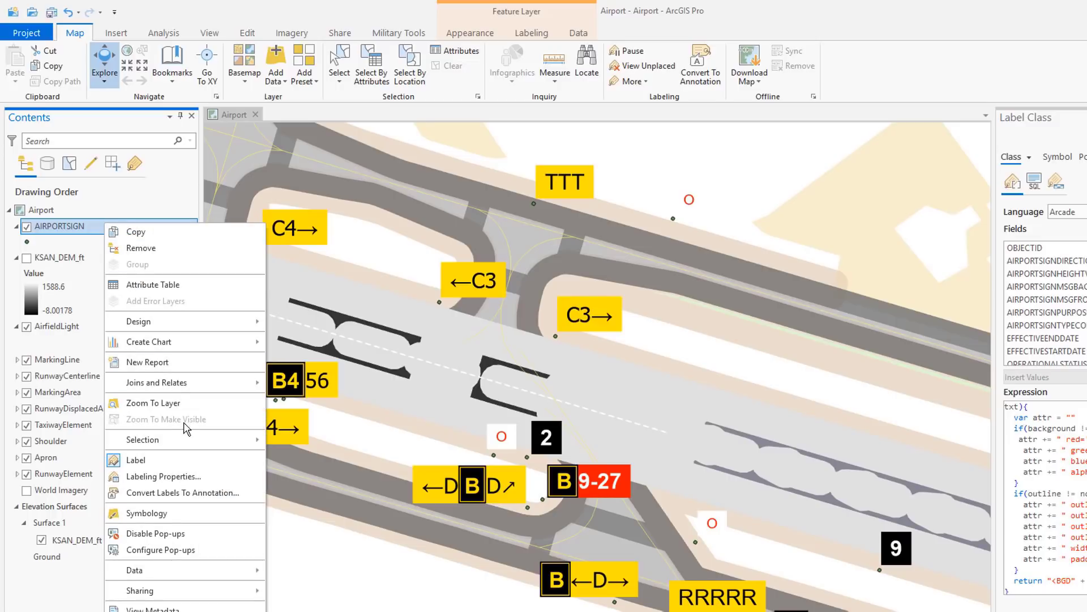
click(191, 497)
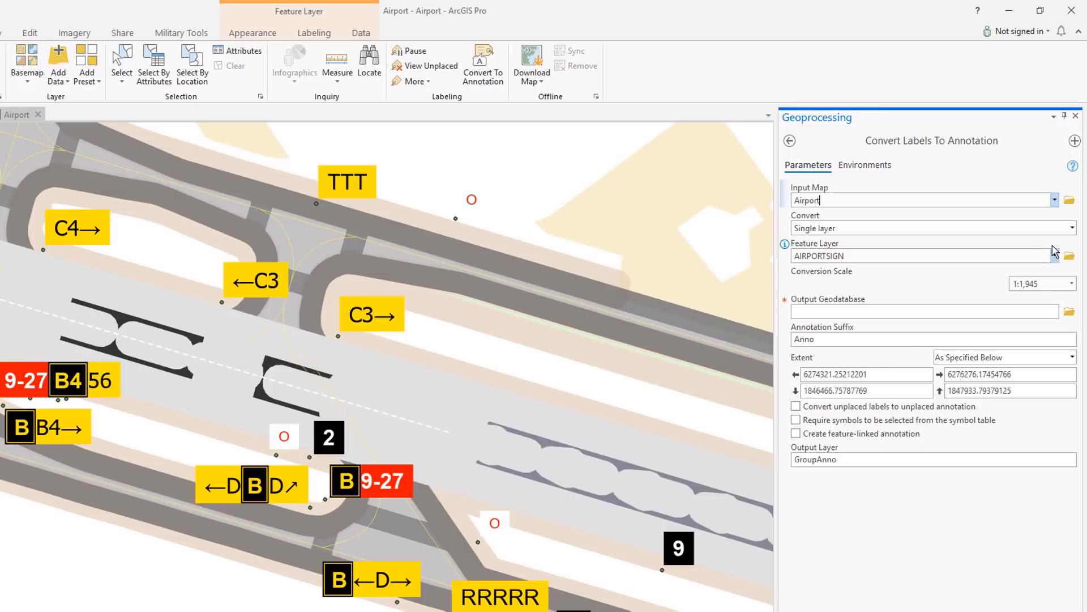
click(1072, 227)
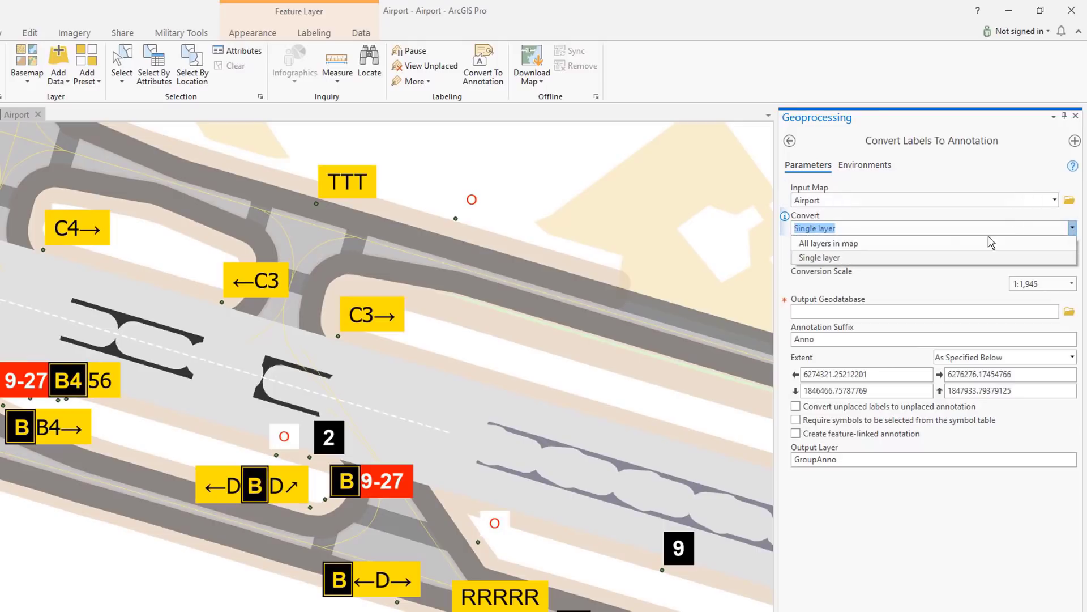
click(933, 246)
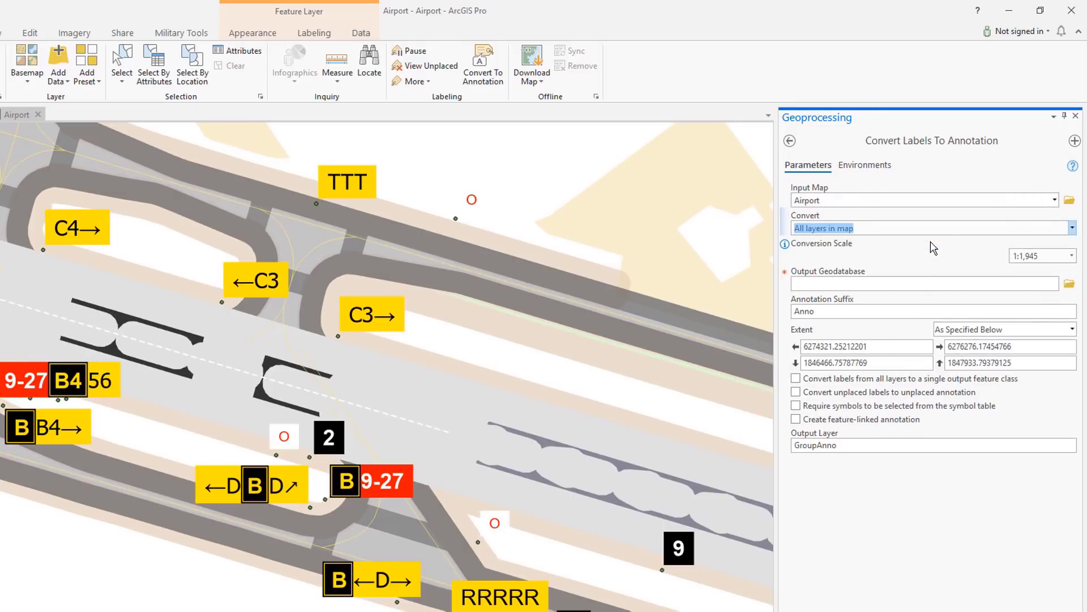
click(796, 378)
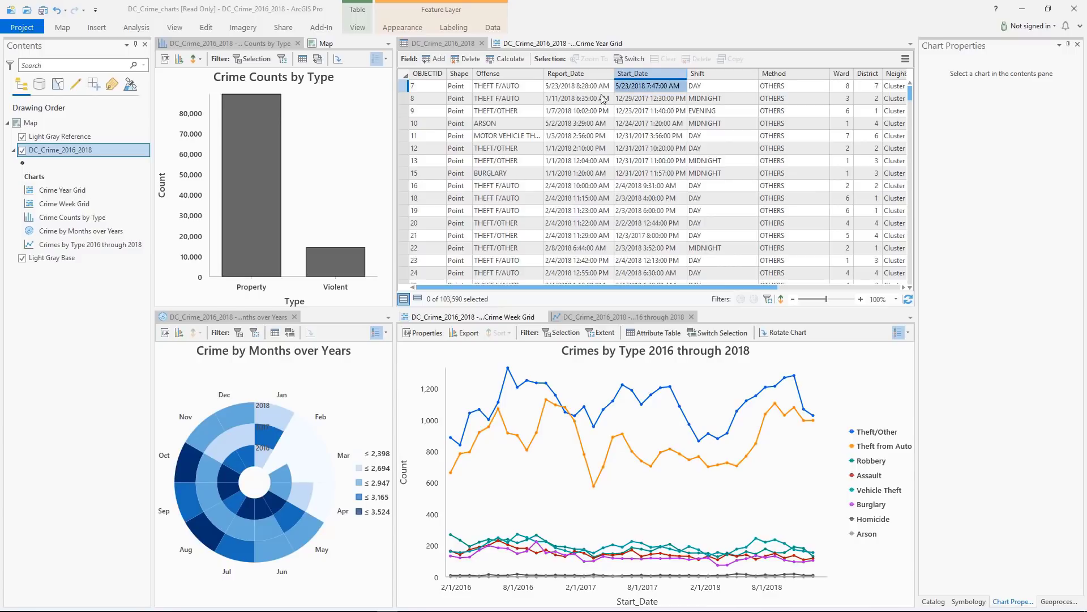
Step: Create a calendar heat chart of the crime layer and show the Crime Week Grid chart
right_click(102, 151)
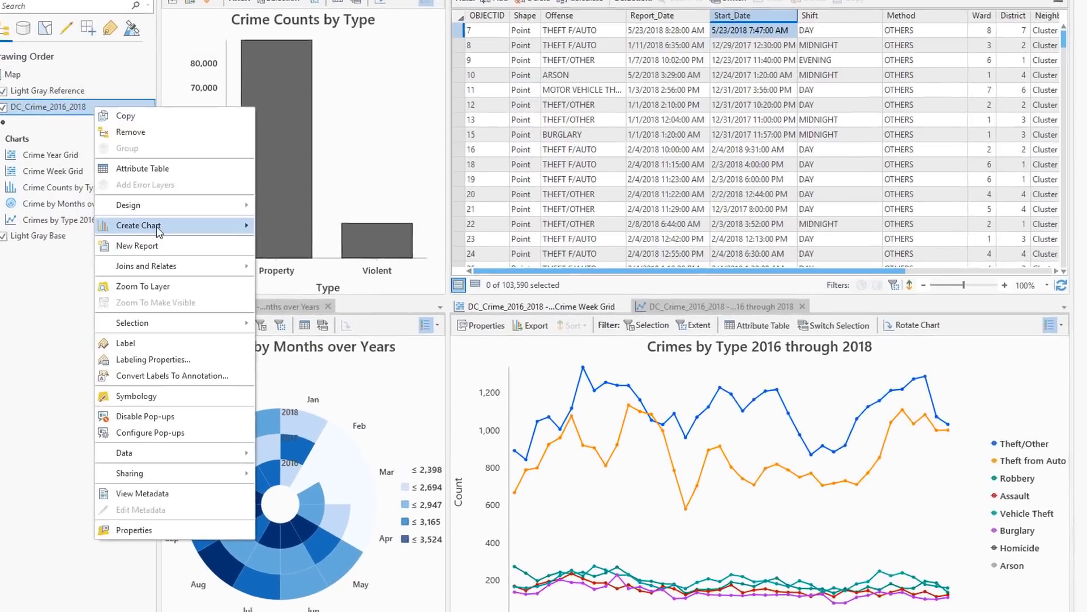
mouse_move(144, 249)
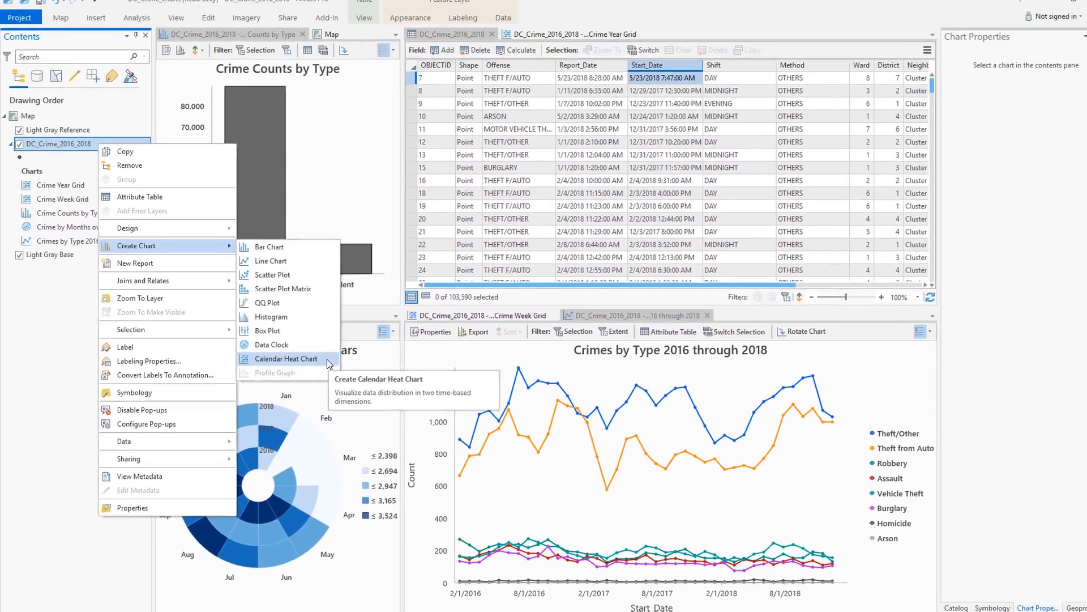
click(376, 355)
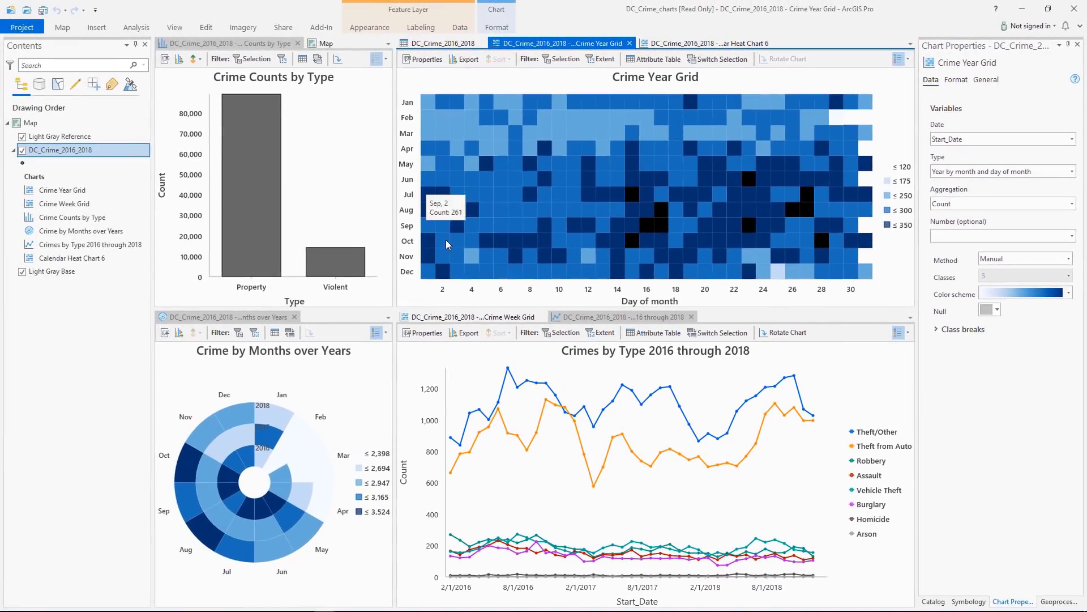
click(473, 316)
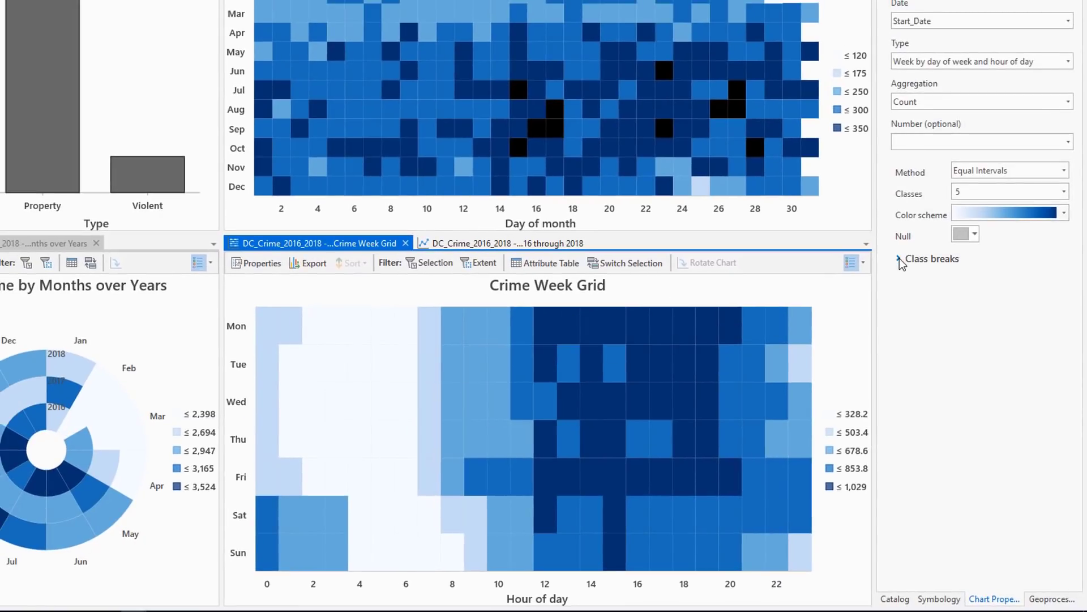
Step: Enter upper values 350, 600, 750, 900 and 1050 for the five class breaks
click(901, 264)
click(1003, 300)
click(1003, 300)
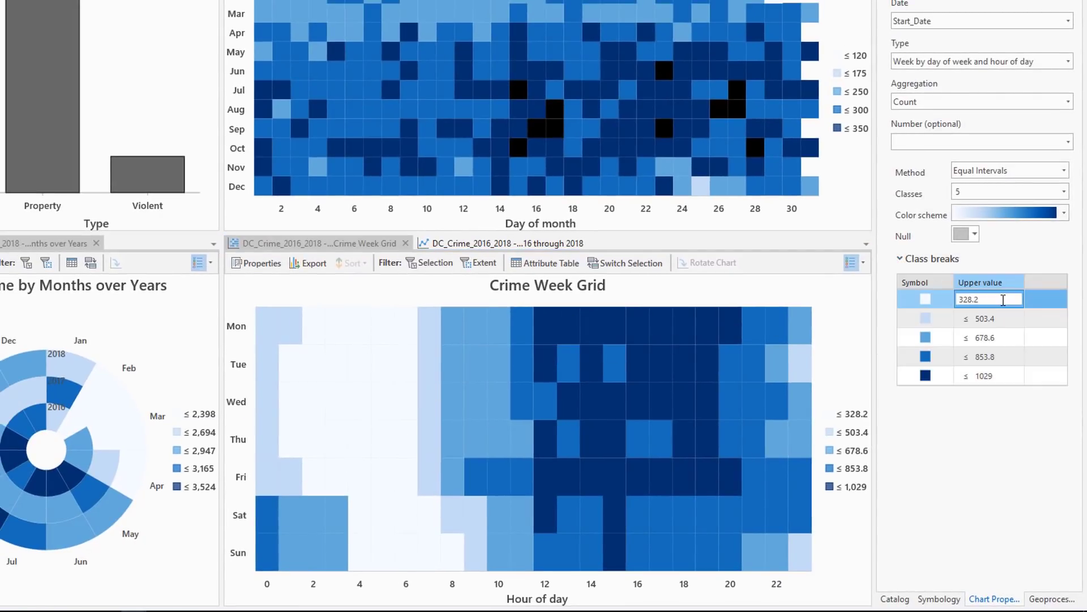
text(350)
key(Tab)
text(600)
key(Tab)
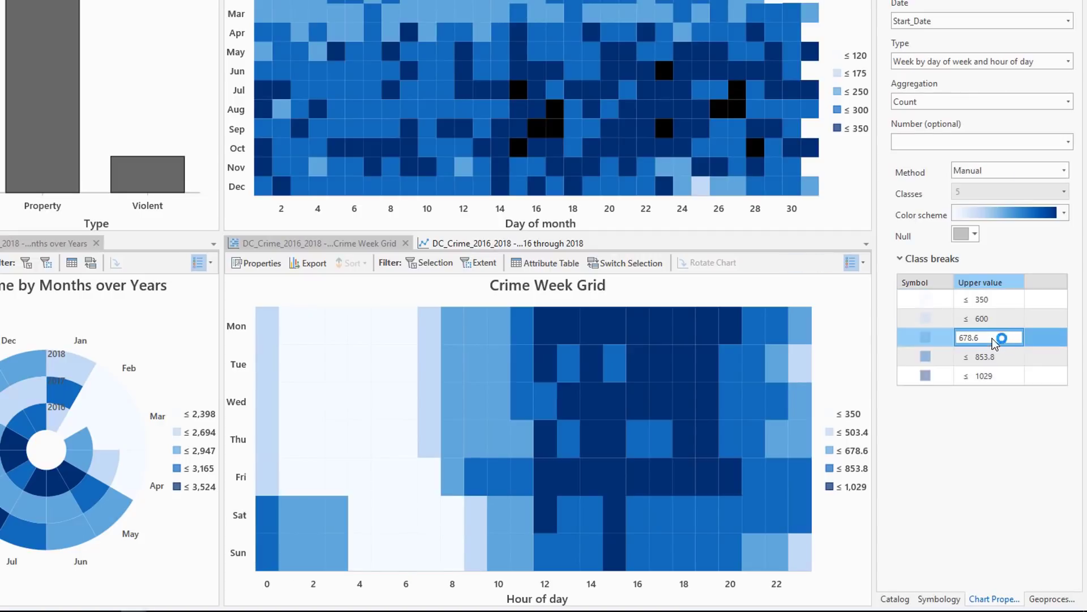
text(750)
key(Tab)
text(900)
key(Tab)
text(1050)
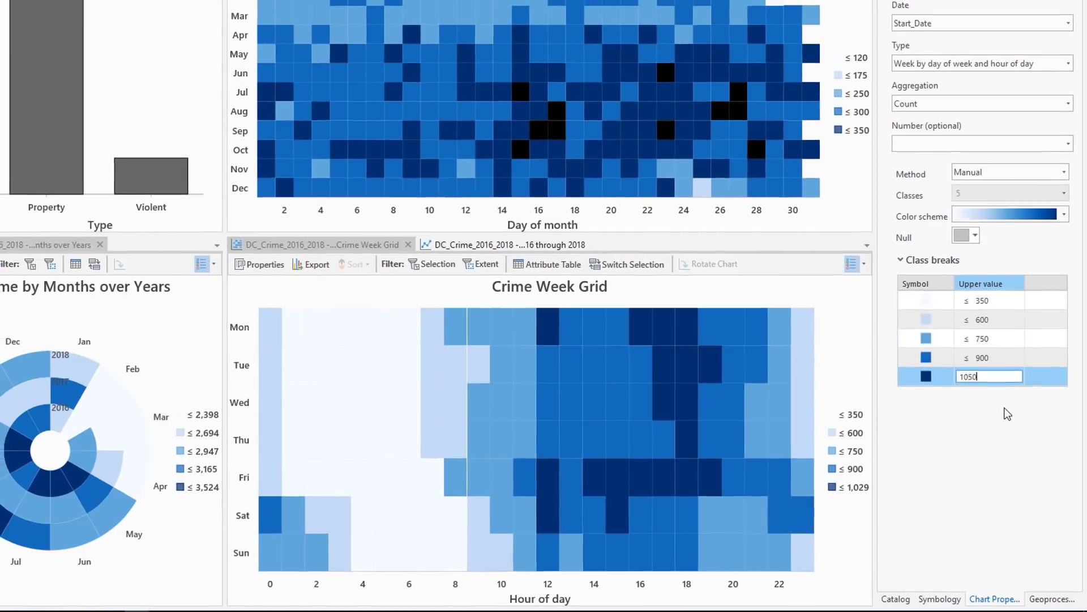
key(Return)
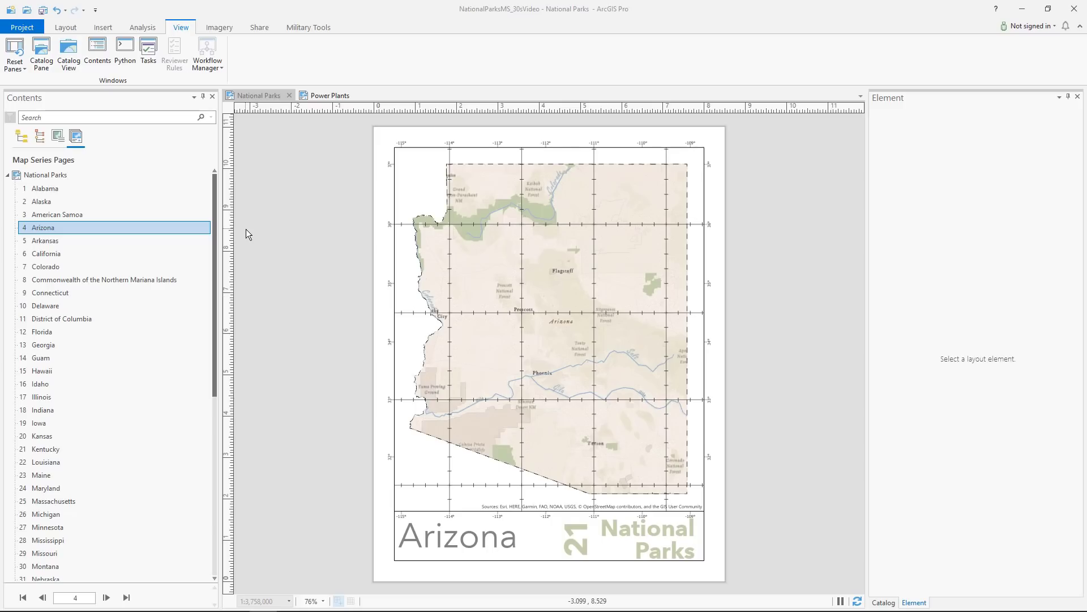
Step: On the Colorado map series page, clip the Graticule grid to the map's clip shape
click(50, 267)
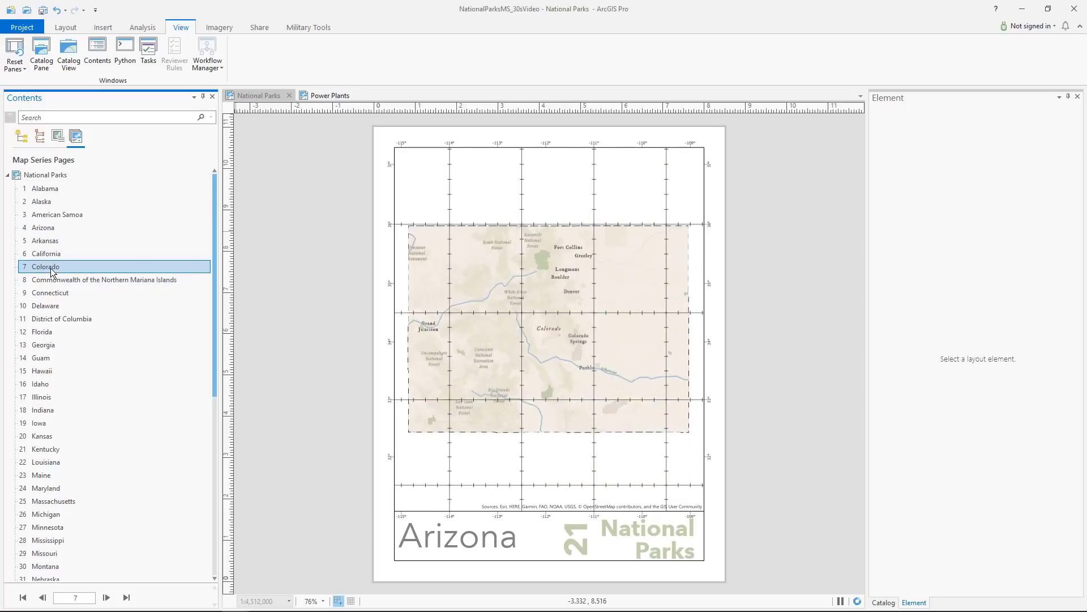
click(21, 136)
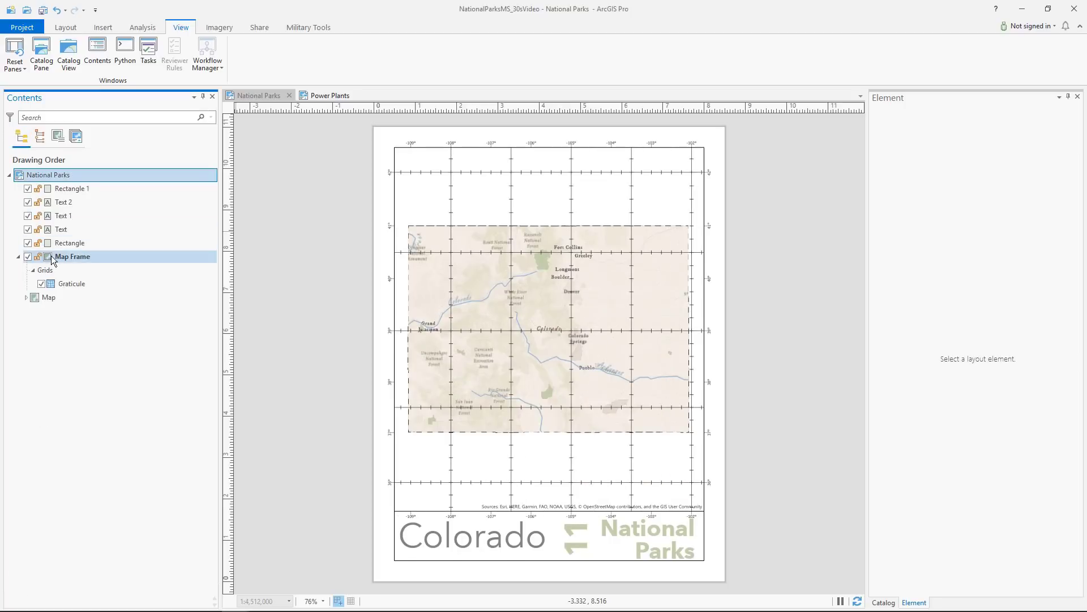
click(63, 283)
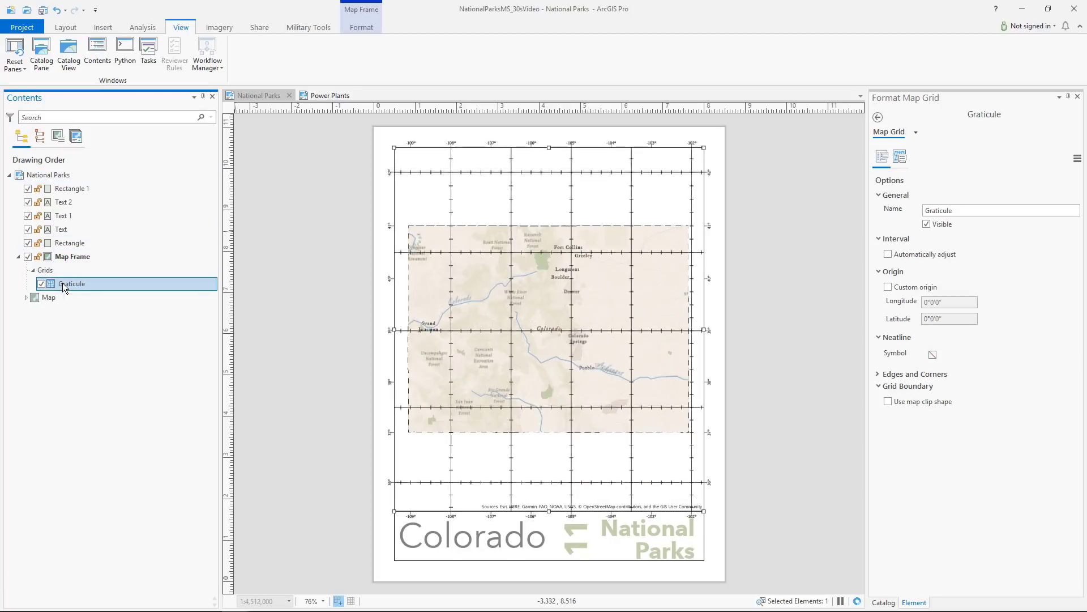
click(887, 401)
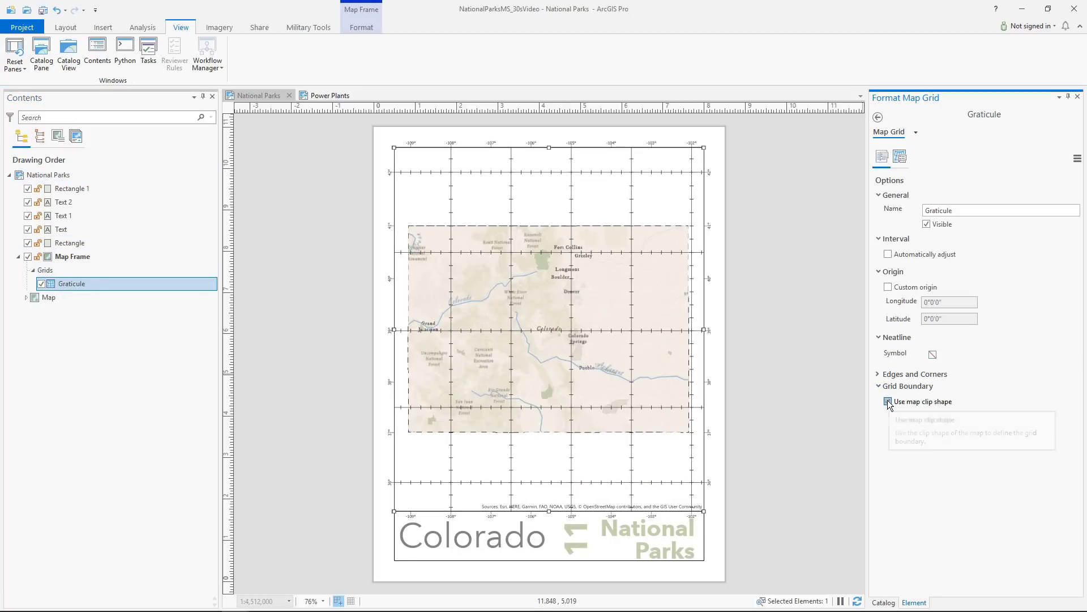
click(900, 158)
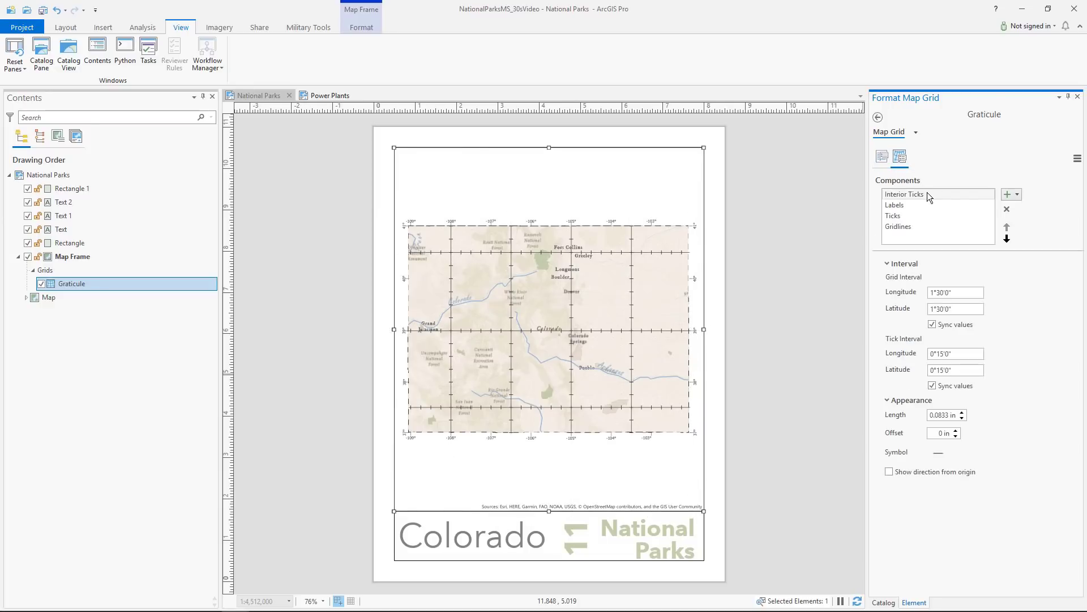
Step: In the Power Plants layout, set the table frame's table to Biggest10PowerPlants_Table
click(327, 96)
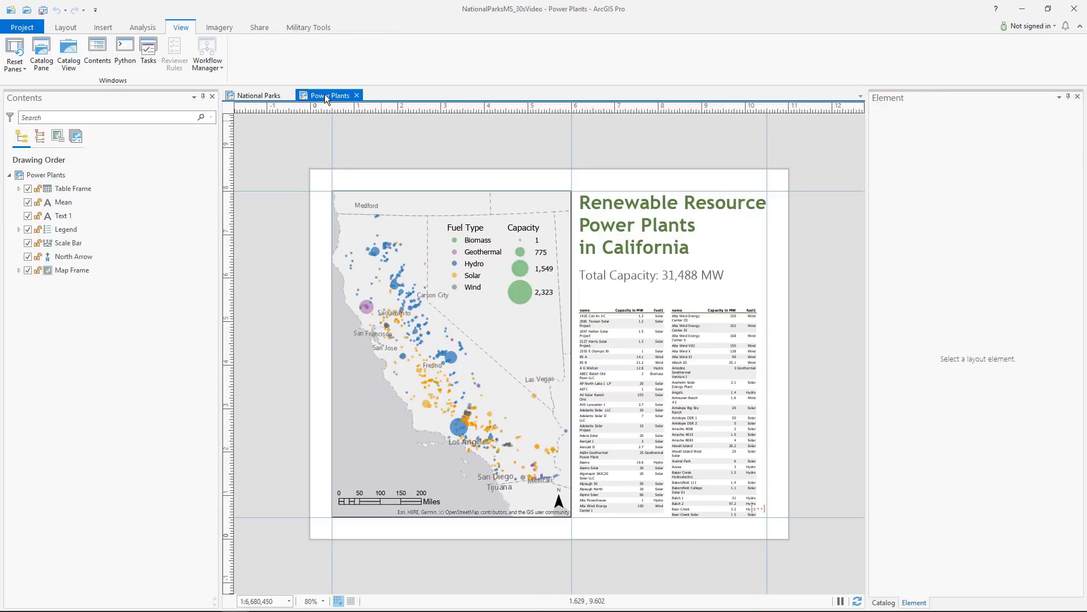
click(73, 188)
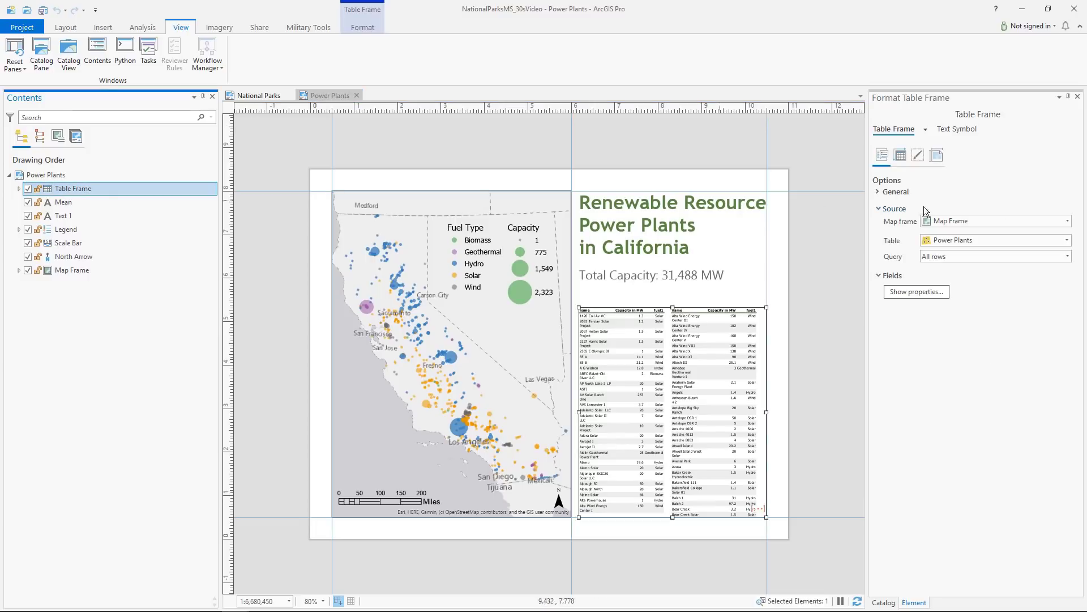
click(1038, 220)
click(1036, 234)
click(1034, 241)
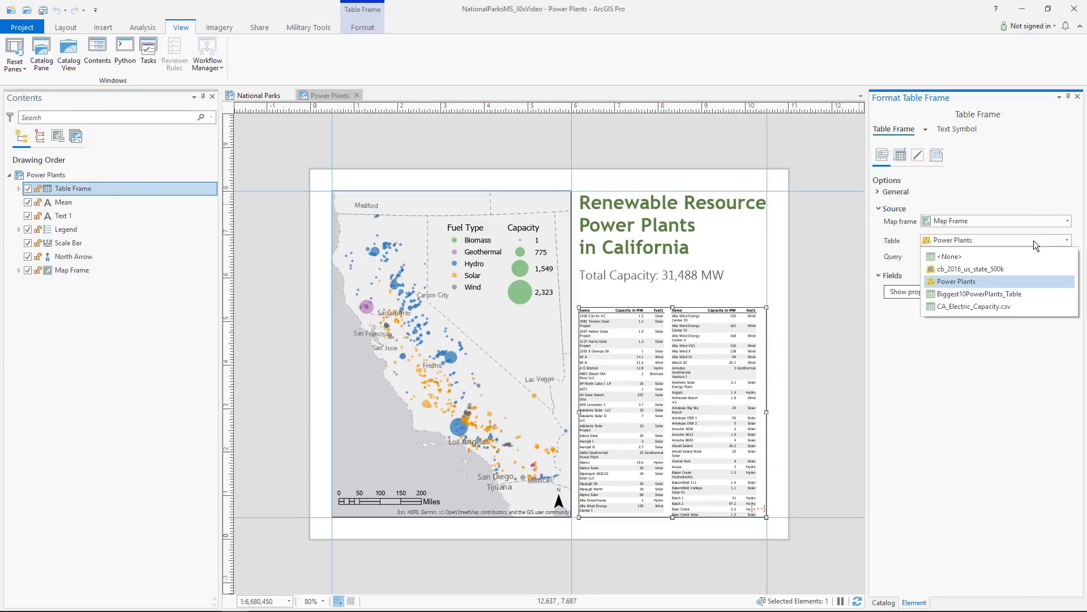
click(1014, 293)
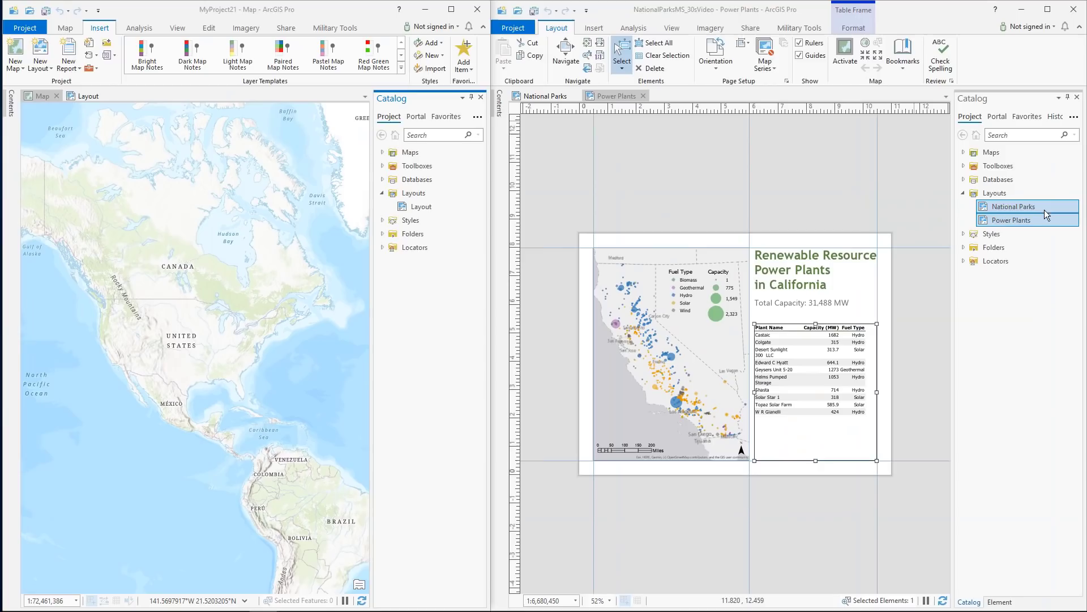
Step: Copy both layouts, paste them into the other project's Layouts folder, and open Power Plants
right_click(1043, 210)
click(1000, 248)
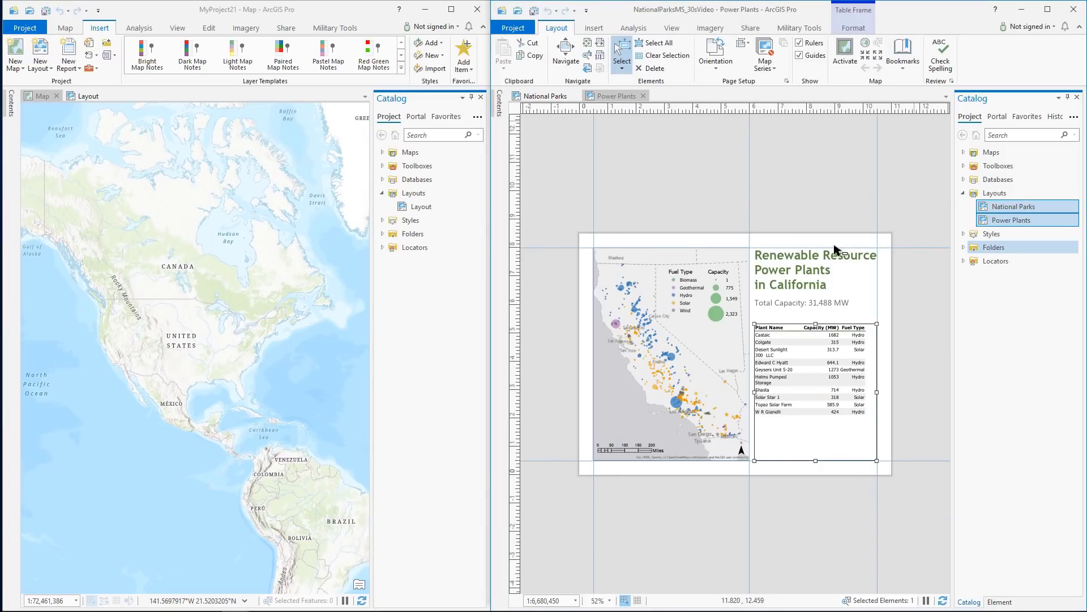
click(417, 193)
right_click(427, 194)
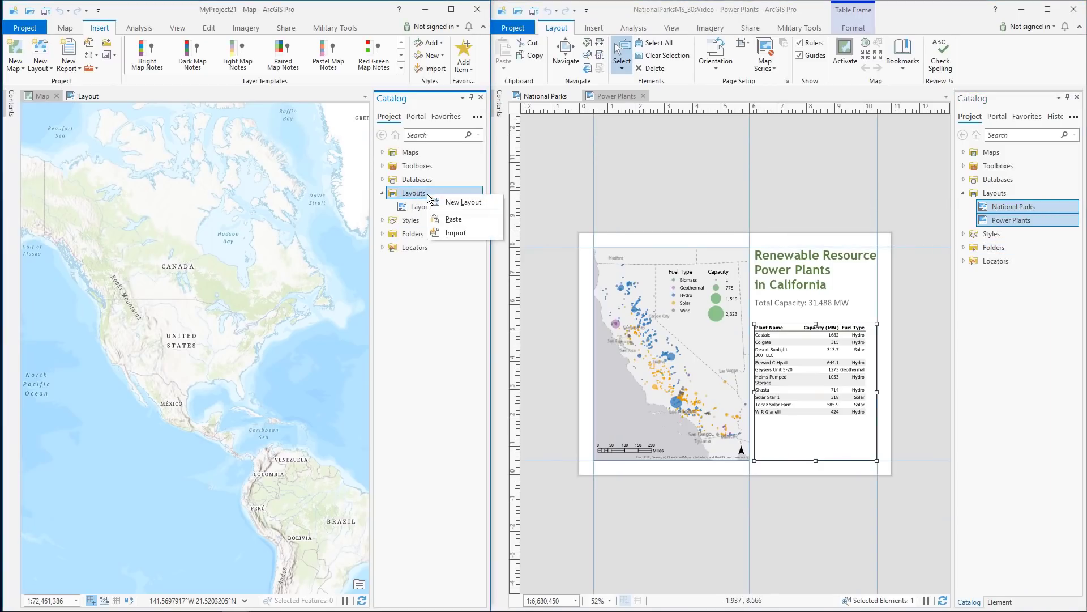
click(451, 219)
double_click(431, 236)
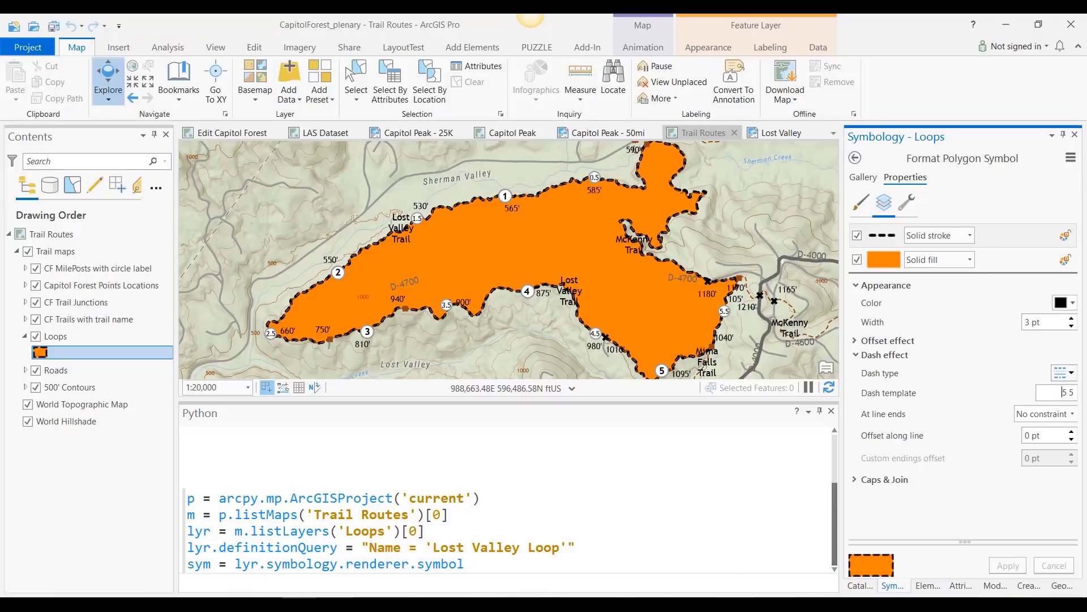
Step: Search LostValleyLoop_Before.json for 'renderer' and jump to its renderer section
key(alt+Tab)
click(377, 213)
scroll(369, 270, down, 6)
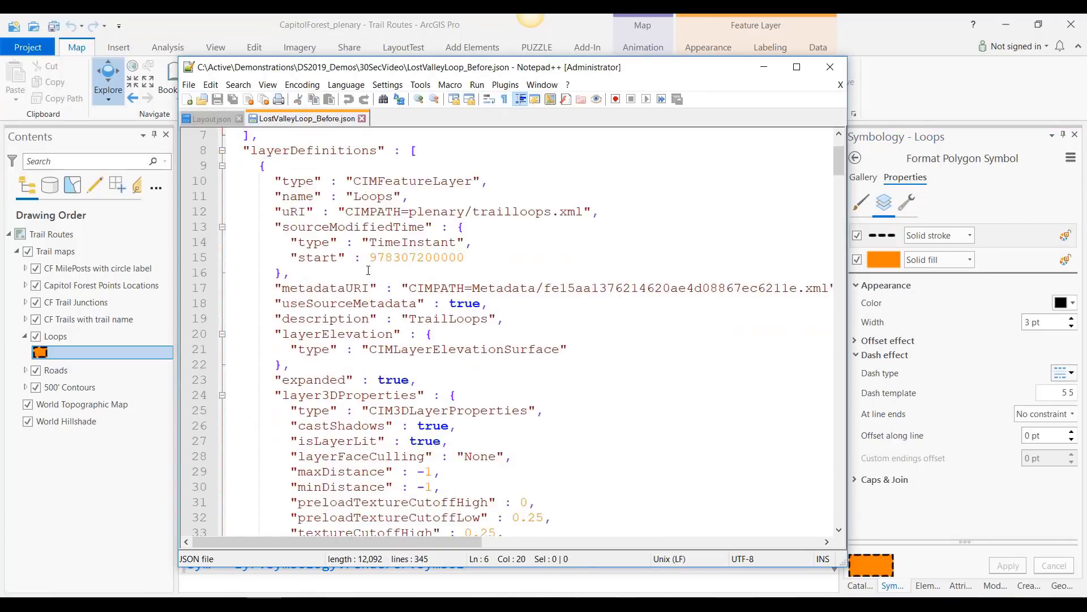
key(ctrl+f)
text(renderer)
key(Return)
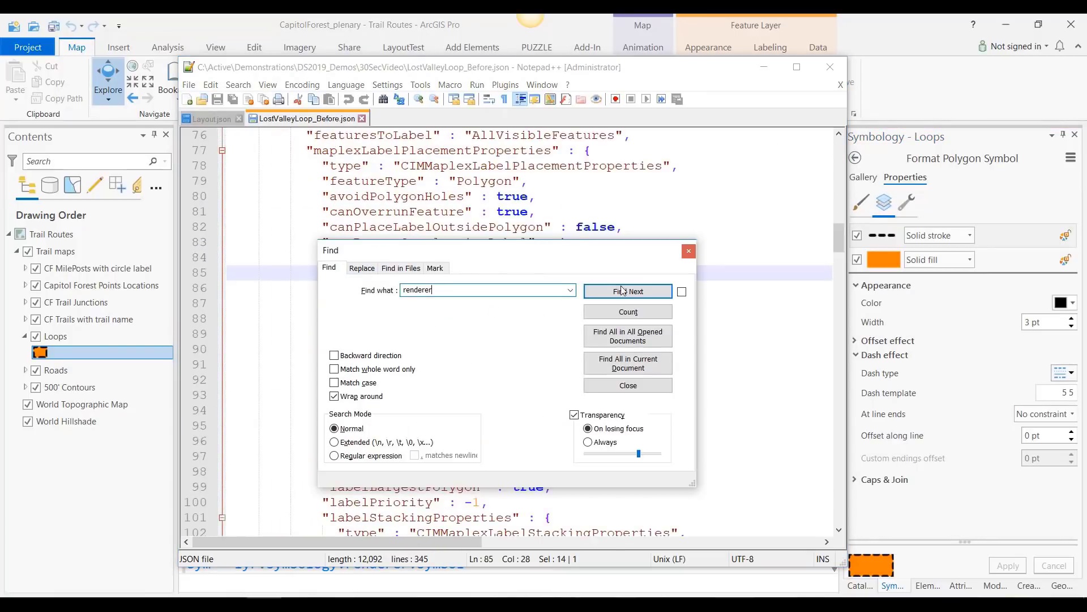
click(624, 291)
key(Escape)
Step: Highlight the renderer's symbol, symbolLayers, layer type and effects entries
double_click(321, 380)
double_click(337, 410)
double_click(376, 440)
double_click(378, 471)
double_click(389, 487)
Step: Highlight the outline's dashTemplate, width and color, and the CIMSolidFill color setting
scroll(398, 494, down, 2)
scroll(397, 487, down, 2)
double_click(431, 350)
scroll(419, 351, down, 2)
scroll(391, 413, down, 1)
double_click(385, 410)
double_click(385, 425)
scroll(385, 425, down, 3)
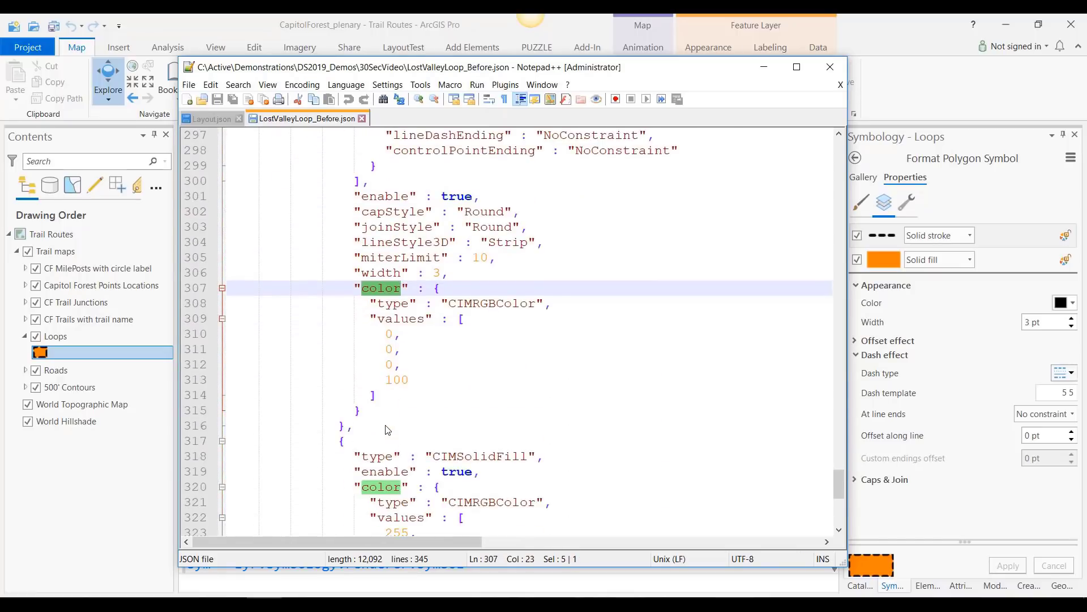
scroll(385, 396, down, 2)
double_click(481, 362)
double_click(387, 396)
Step: In ArcGIS Pro's Python window, choose to load a script file
click(319, 579)
right_click(319, 579)
click(364, 565)
Step: Load the CIM script and review its getDefinition path and outline color, width and dashTemplate lines
key(Return)
double_click(367, 488)
double_click(420, 488)
double_click(478, 488)
double_click(565, 487)
double_click(268, 504)
double_click(272, 519)
double_click(263, 553)
Step: Run the script's setDefinition call to apply the new loop symbology
scroll(263, 554, down, 2)
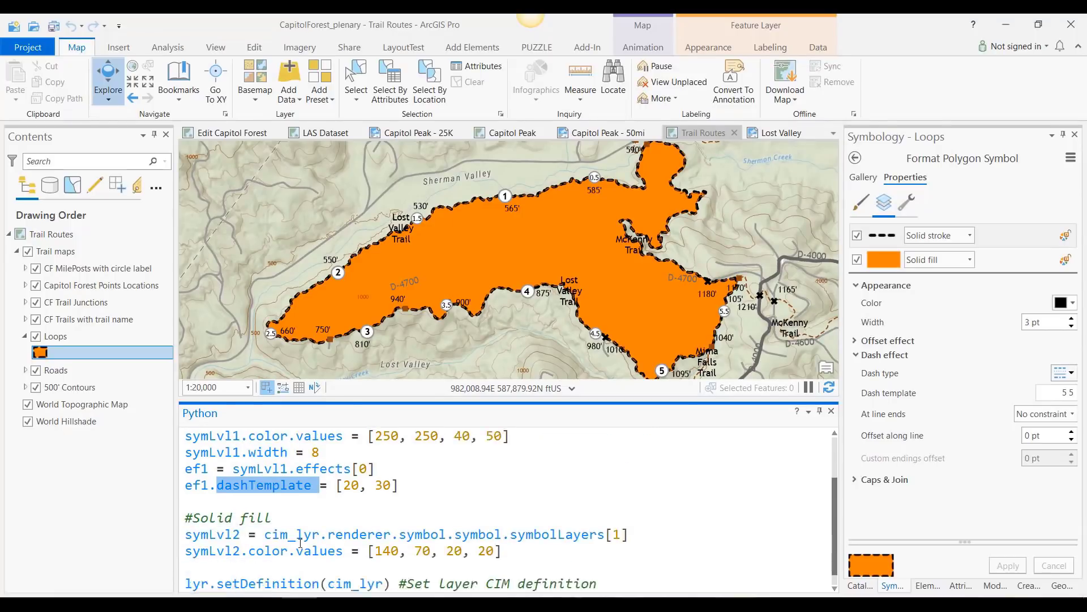
click(255, 569)
click(598, 570)
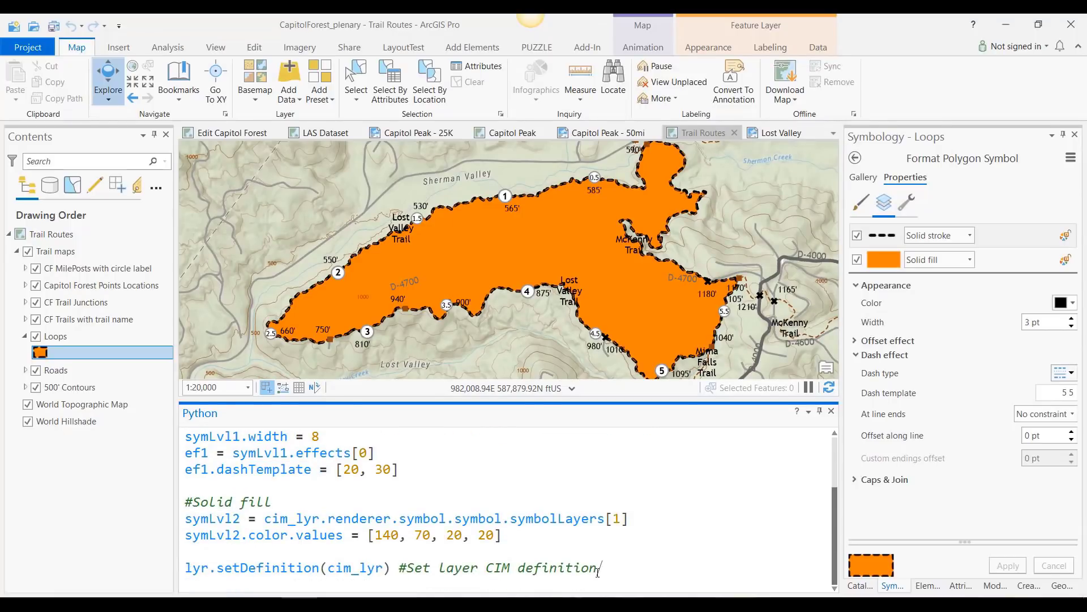
key(Return)
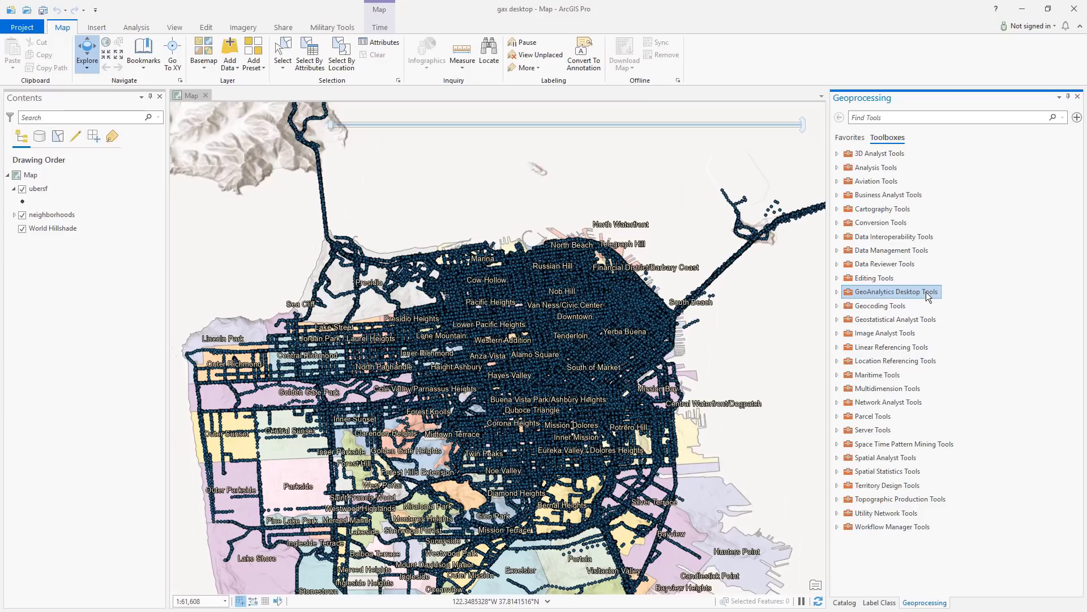
Step: Expand GeoAnalytics Desktop Tools and search the tools for 'aggregate points'
double_click(927, 292)
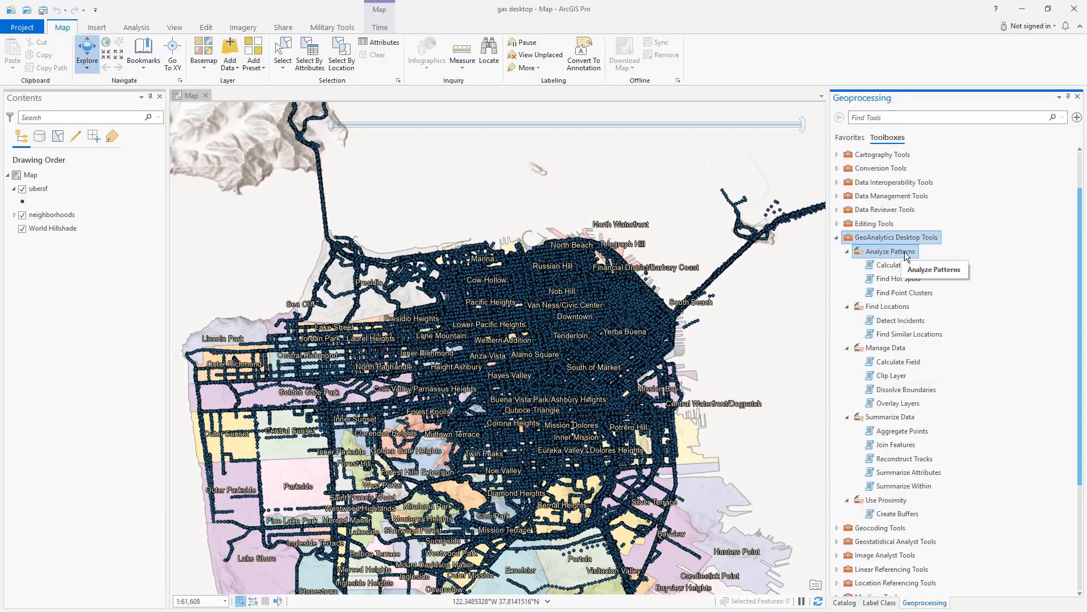
click(918, 117)
text(aggreg)
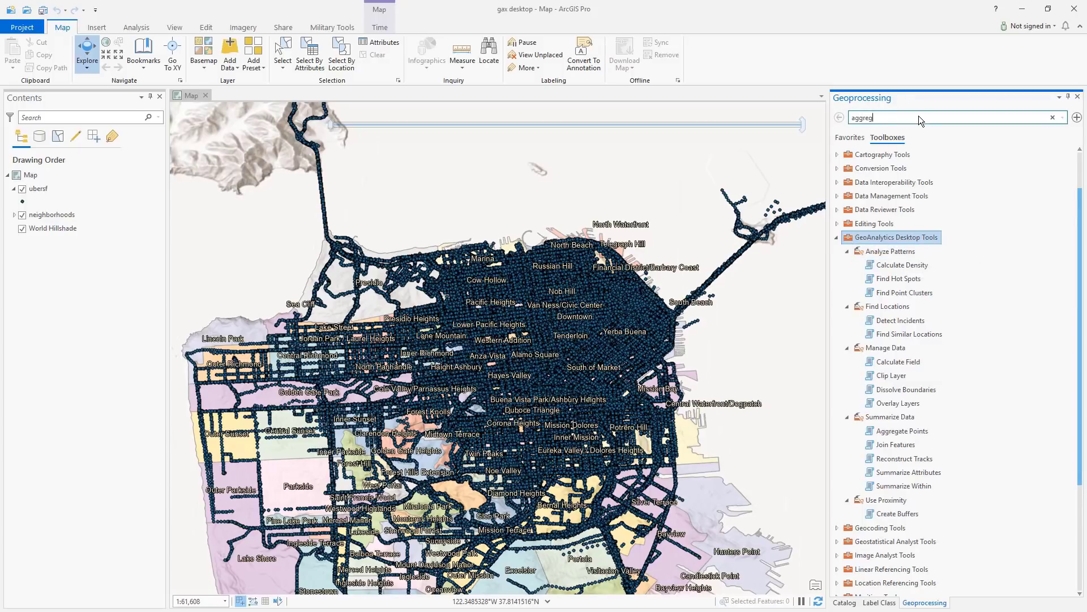
text(ate points)
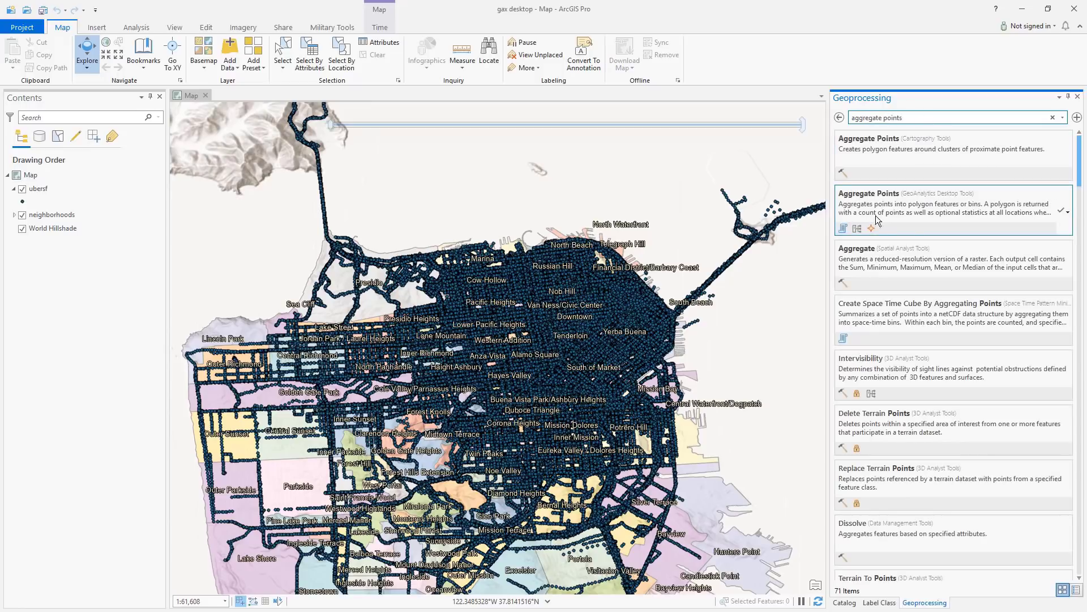
mouse_move(871, 229)
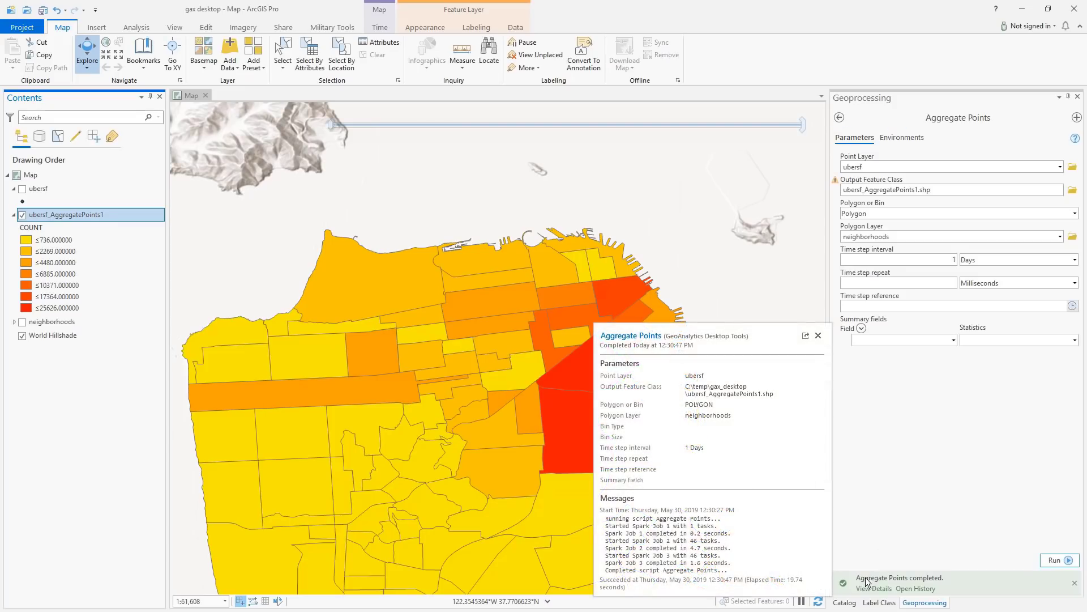
Step: Check the Aggregate Points run's 19.74-second completion time
drag(786, 582, 633, 586)
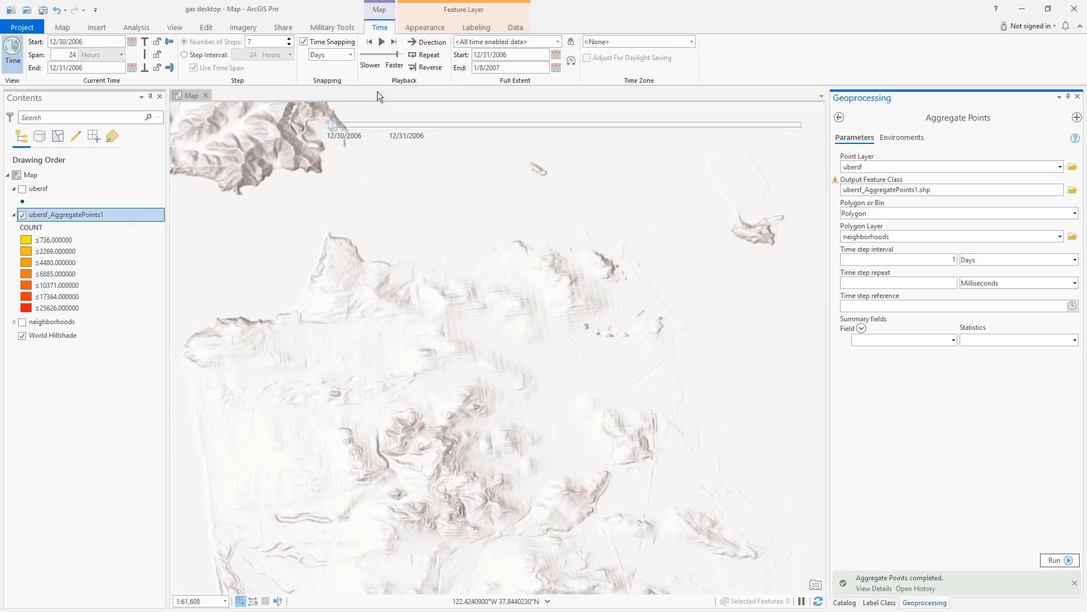
Step: Advance the map time eight days, one day at a time, to watch neighbourhood counts change
mouse_move(616, 113)
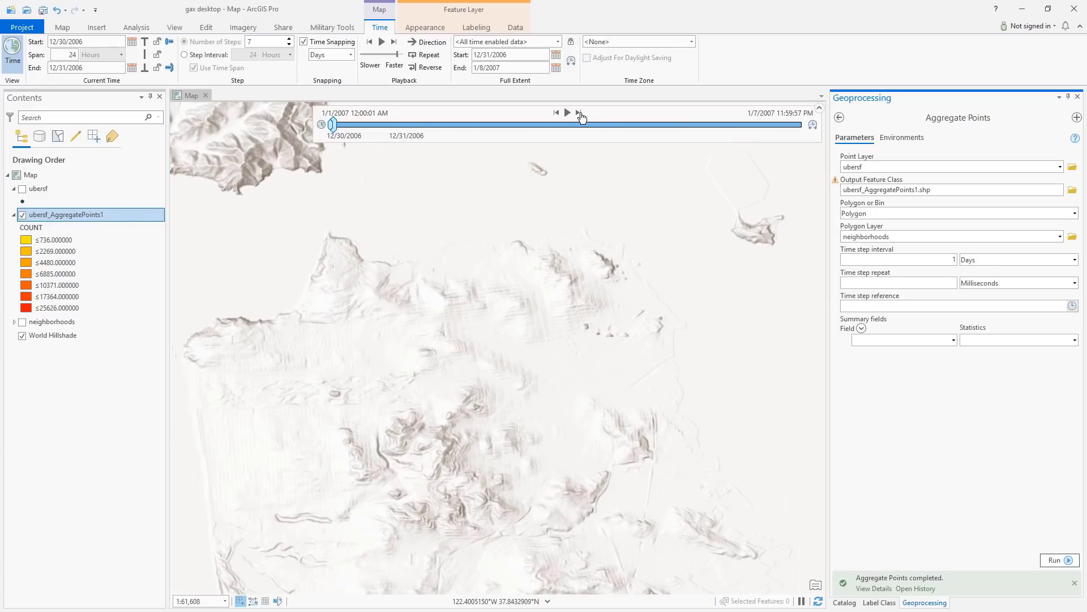
click(579, 112)
click(579, 113)
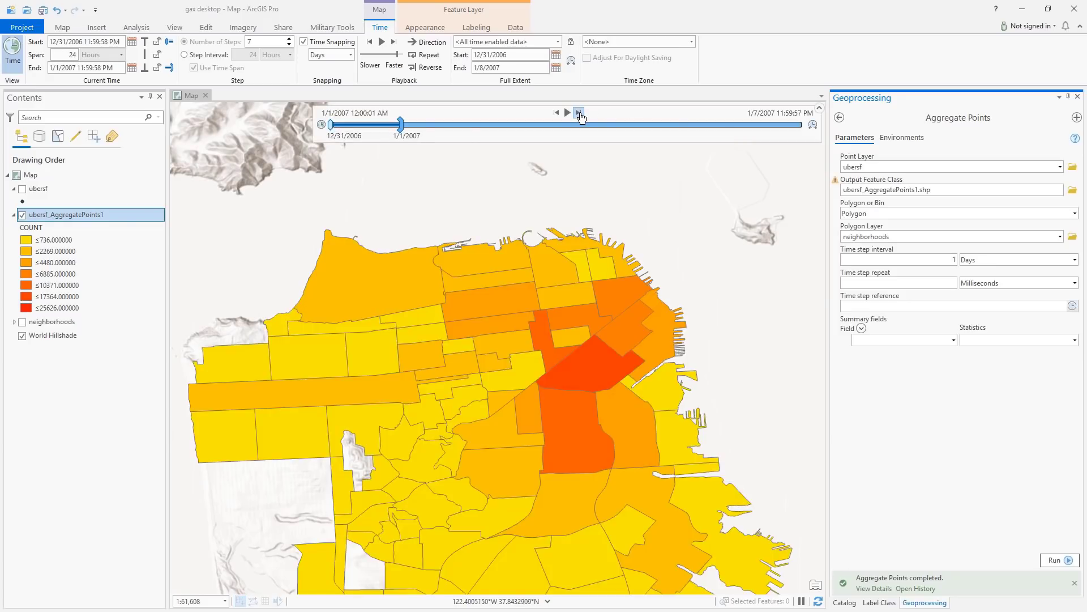
click(579, 113)
click(579, 113)
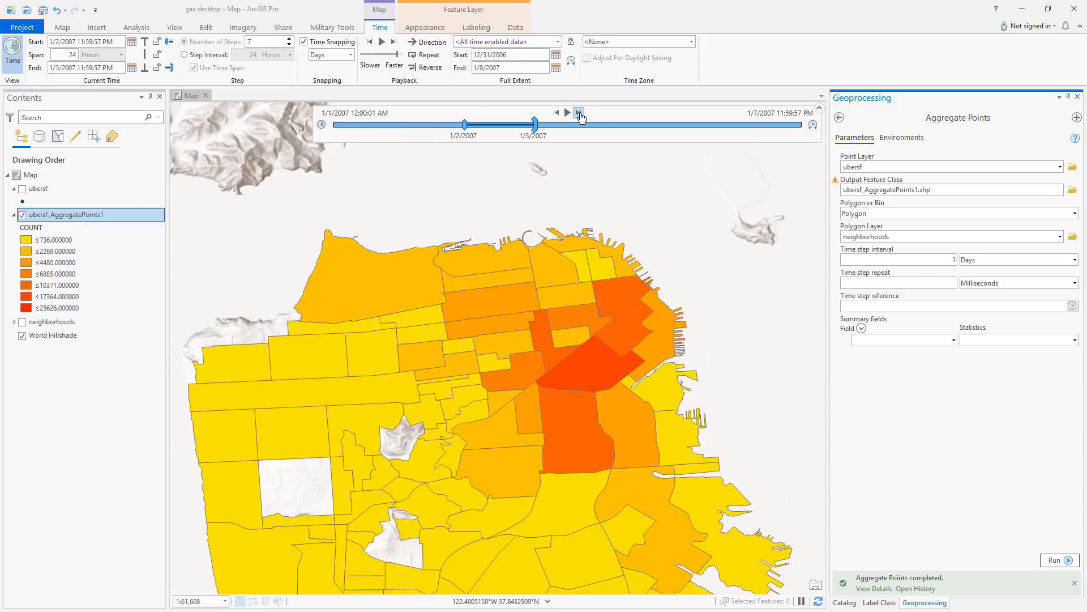
click(579, 113)
click(579, 112)
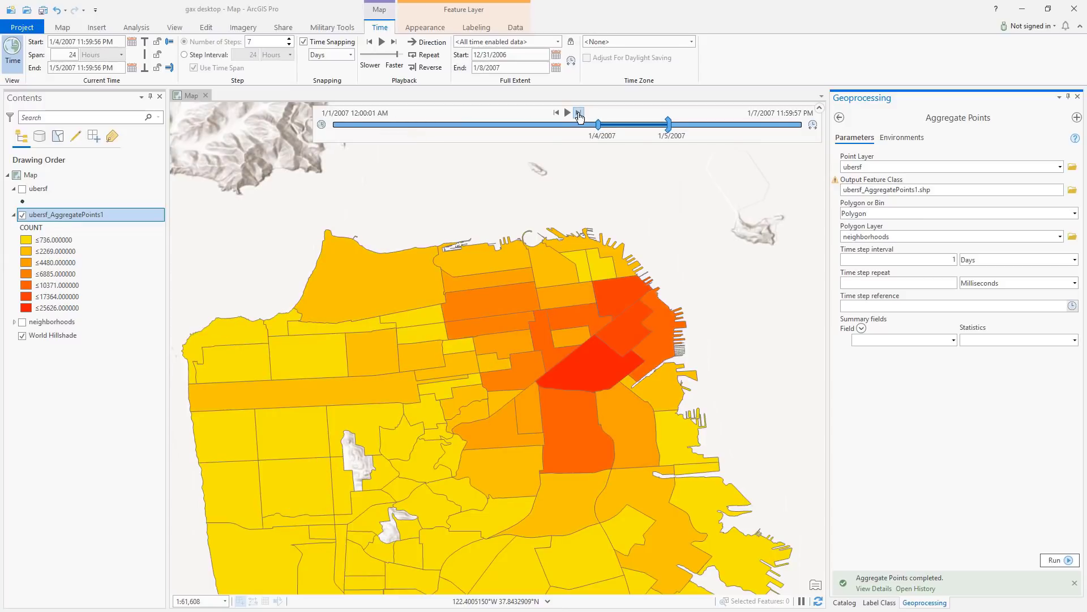
click(577, 112)
click(578, 113)
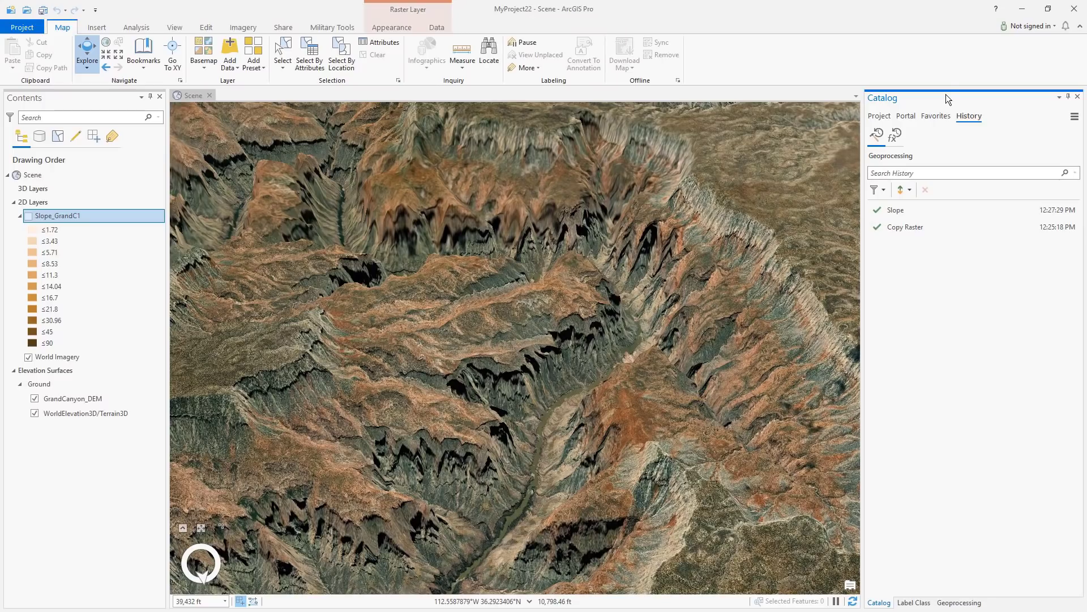
Step: Export the Copy Raster history entry as CopyRaster.py into the Desktop folder
right_click(902, 227)
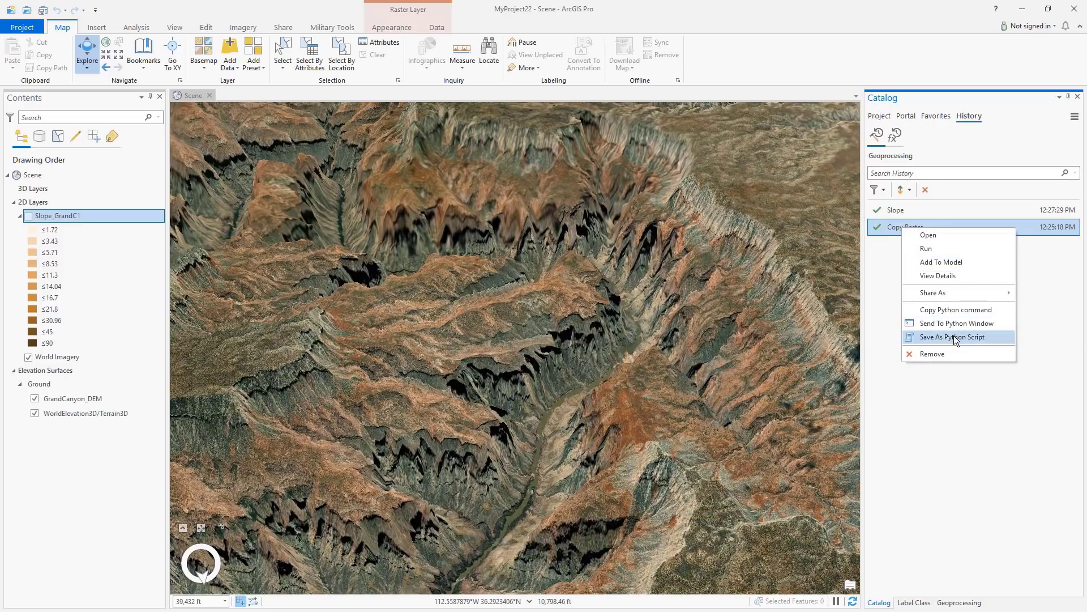
click(946, 336)
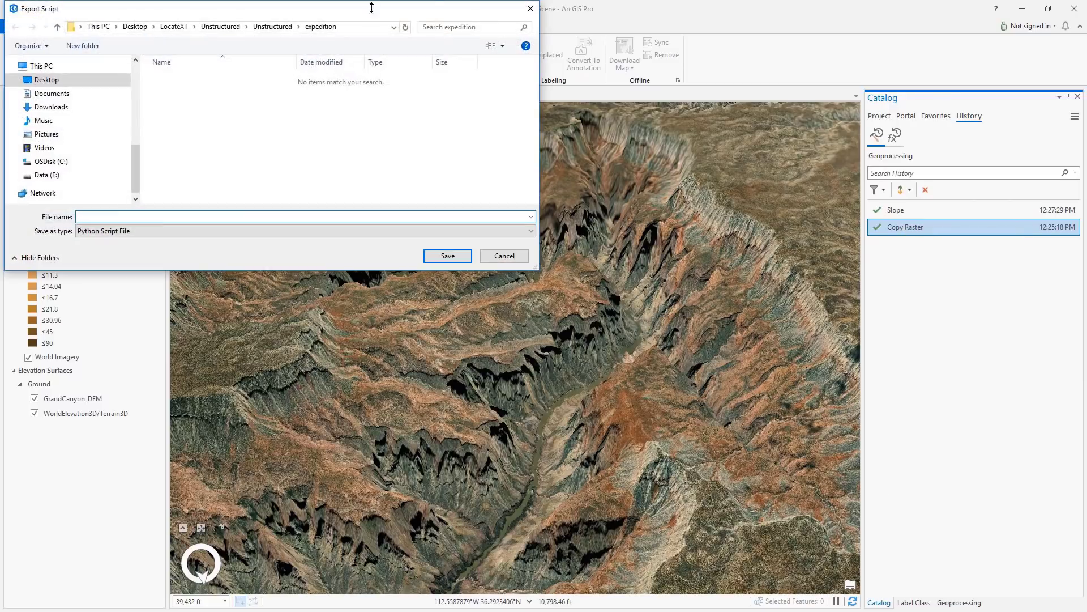
drag(354, 14, 556, 120)
click(250, 189)
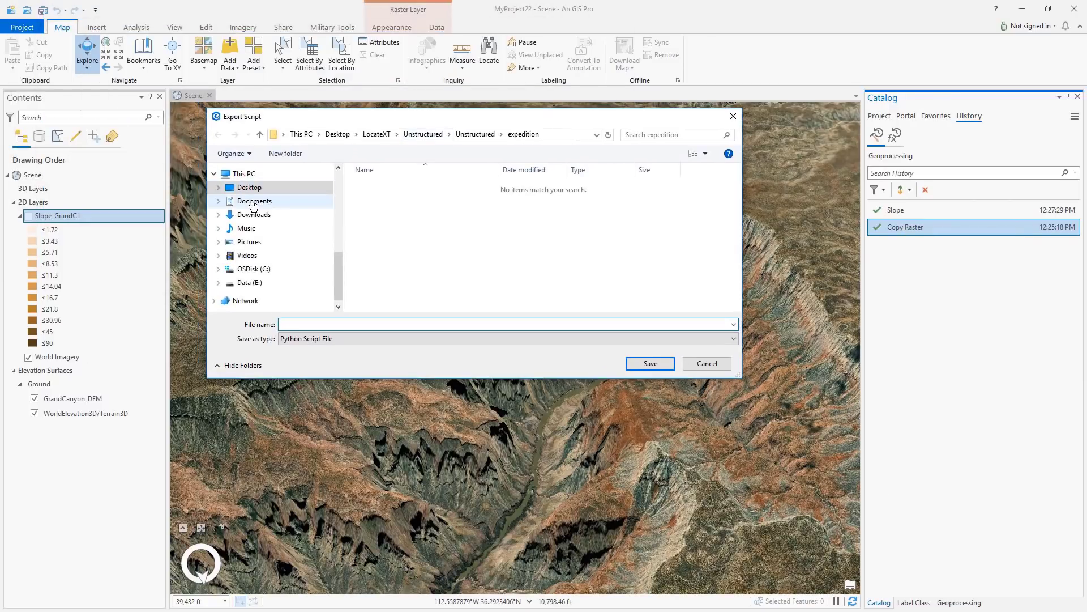
click(394, 327)
text(CopyRaster.py)
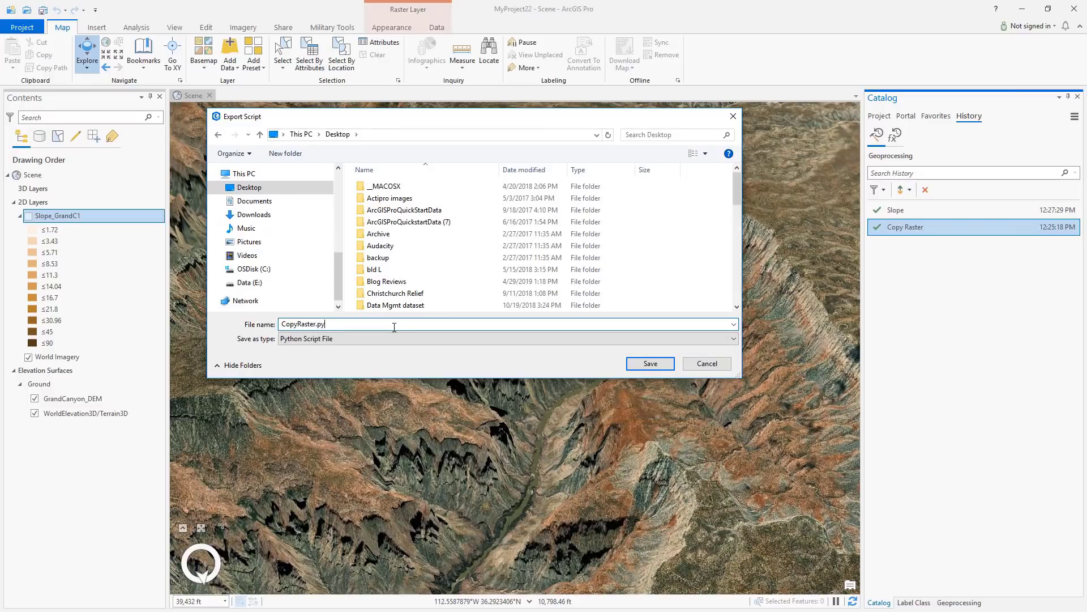
click(635, 362)
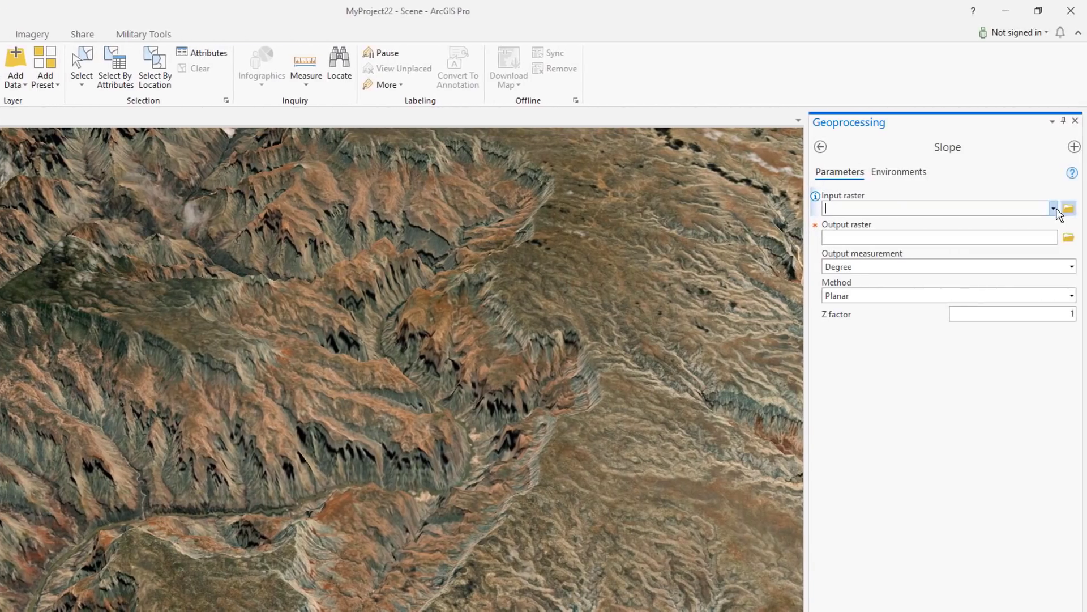
Step: Run Slope on GrandCanyon_DEM to create Slope_GrandC1, then orbit the scene to view it
click(1086, 209)
click(986, 222)
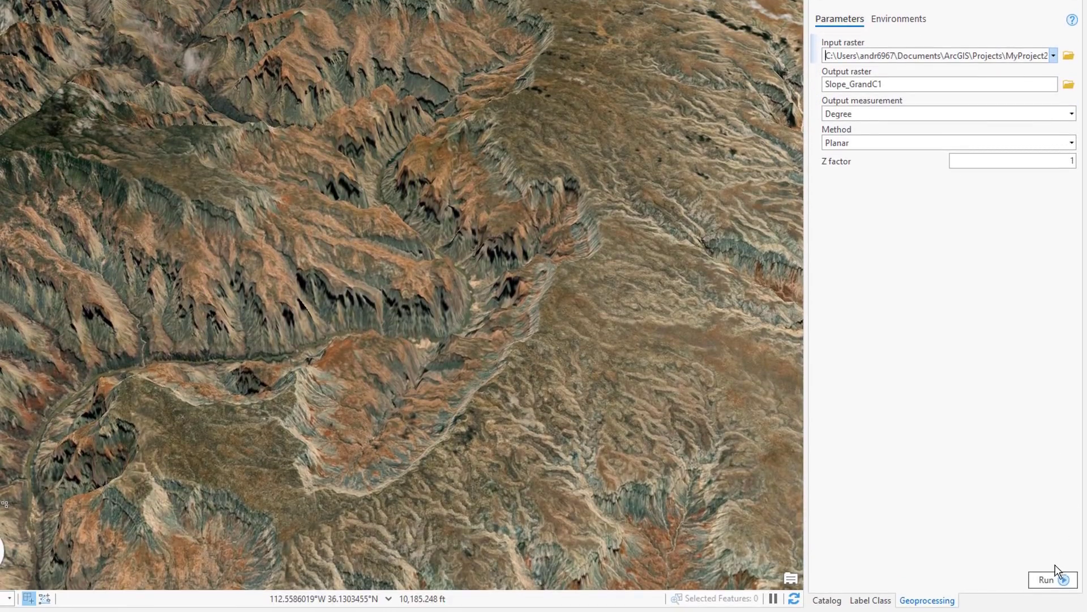
click(1052, 576)
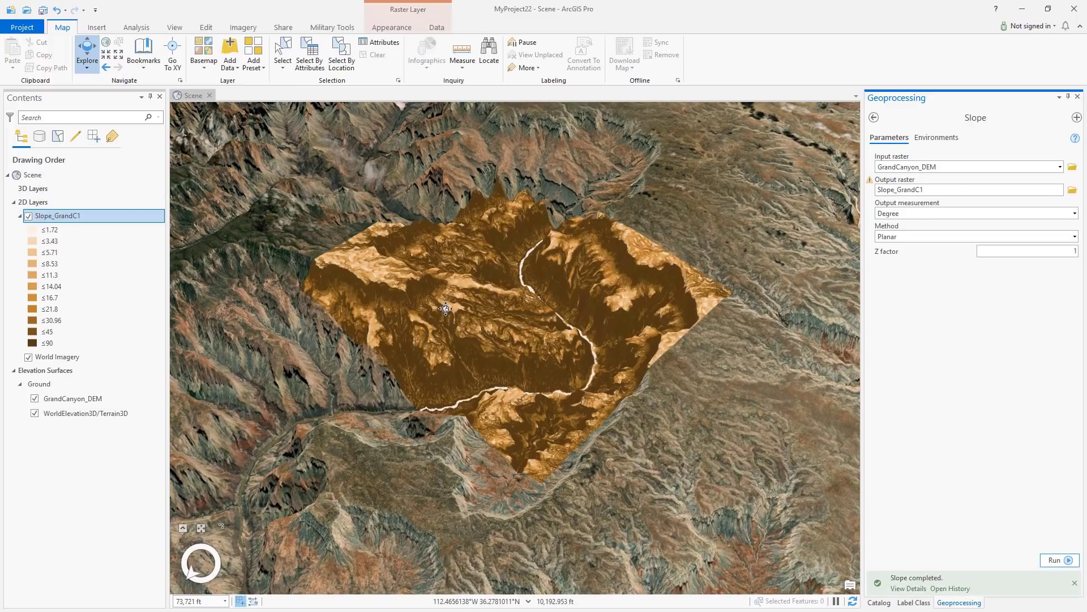
scroll(444, 308, up, 5)
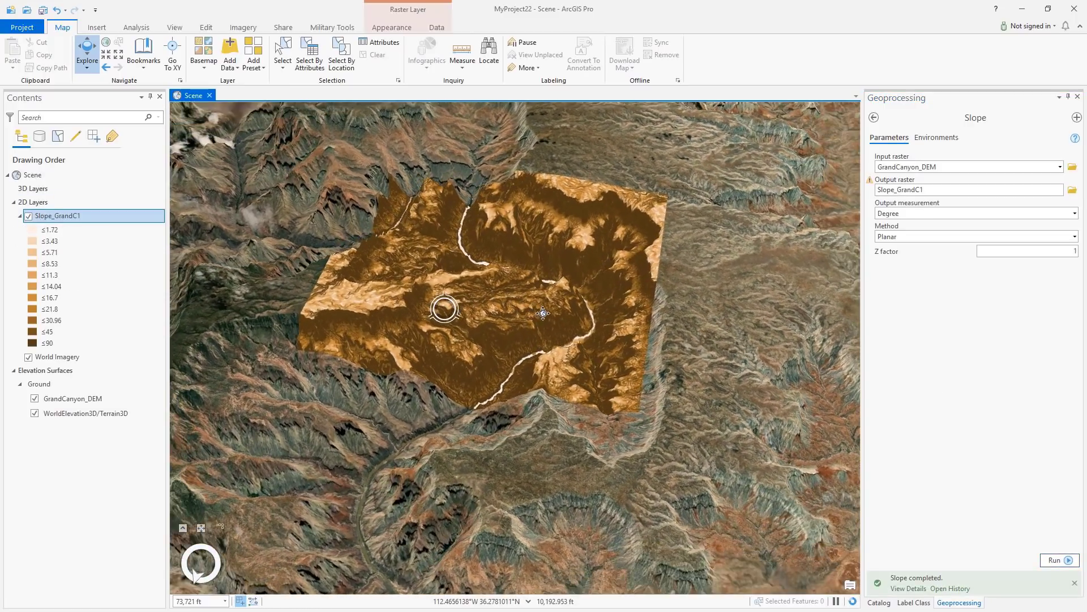
mouse_move(542, 313)
mouse_down()
mouse_move(590, 301)
mouse_move(511, 275)
mouse_up()
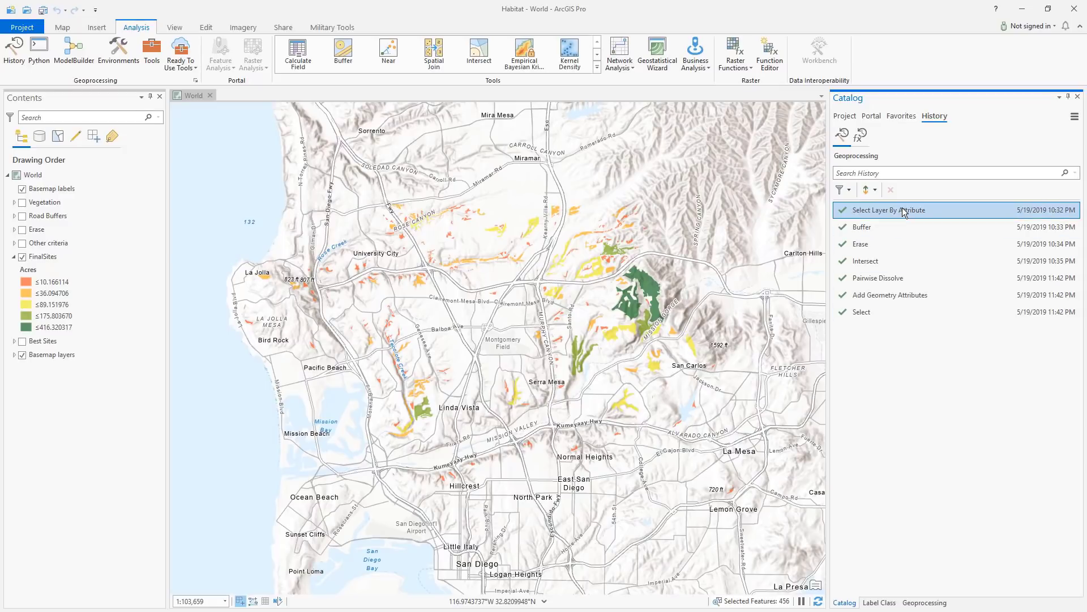
Step: Add all seven habitat-analysis history entries, Select Layer By Attribute through Select, to a new model
mouse_move(902, 208)
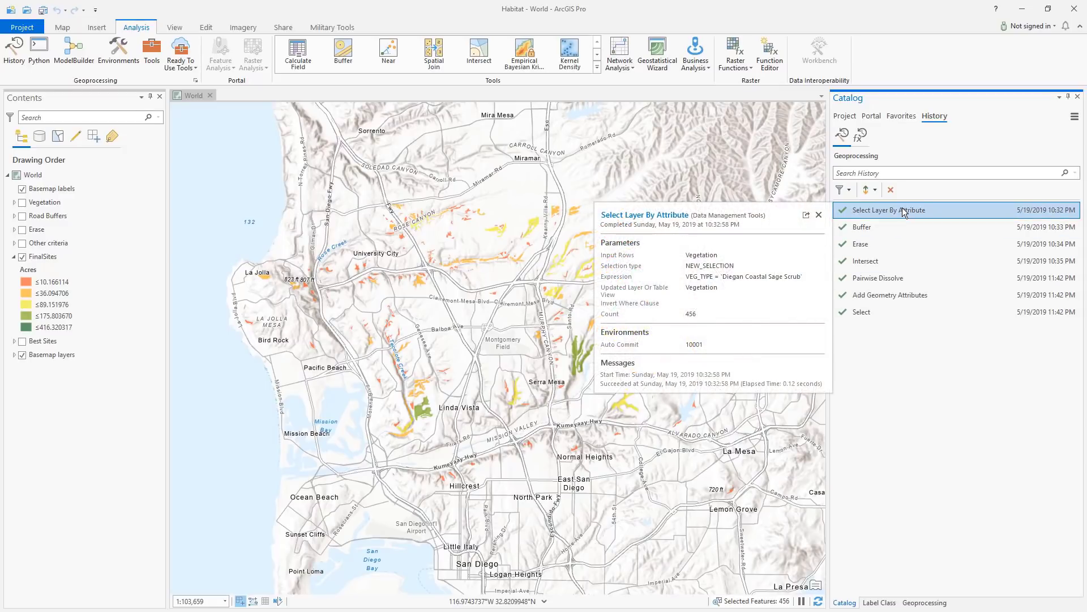
shift+click(882, 311)
right_click(876, 240)
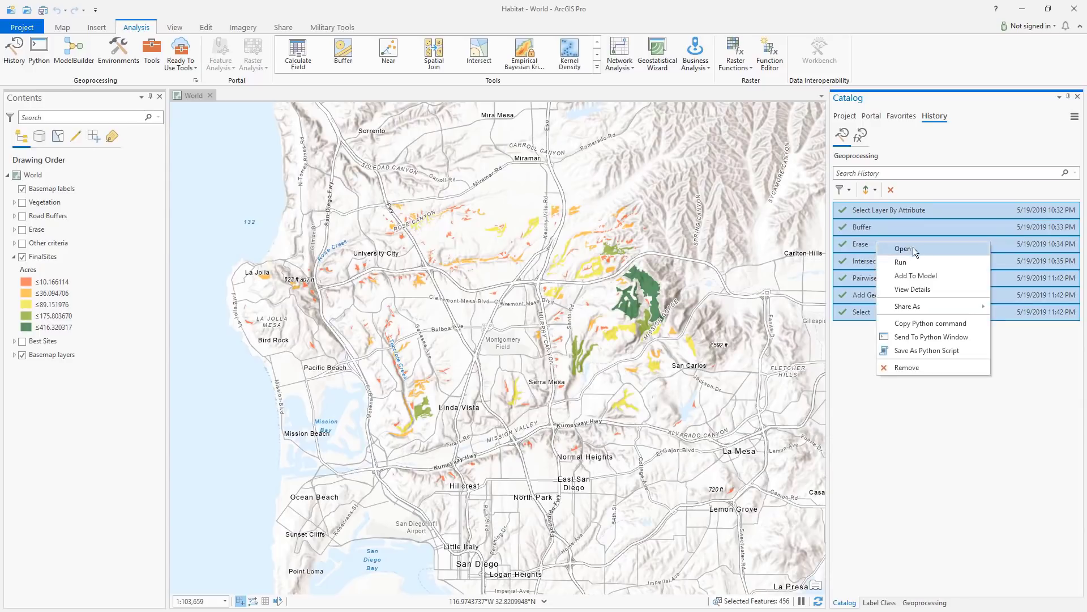
click(917, 276)
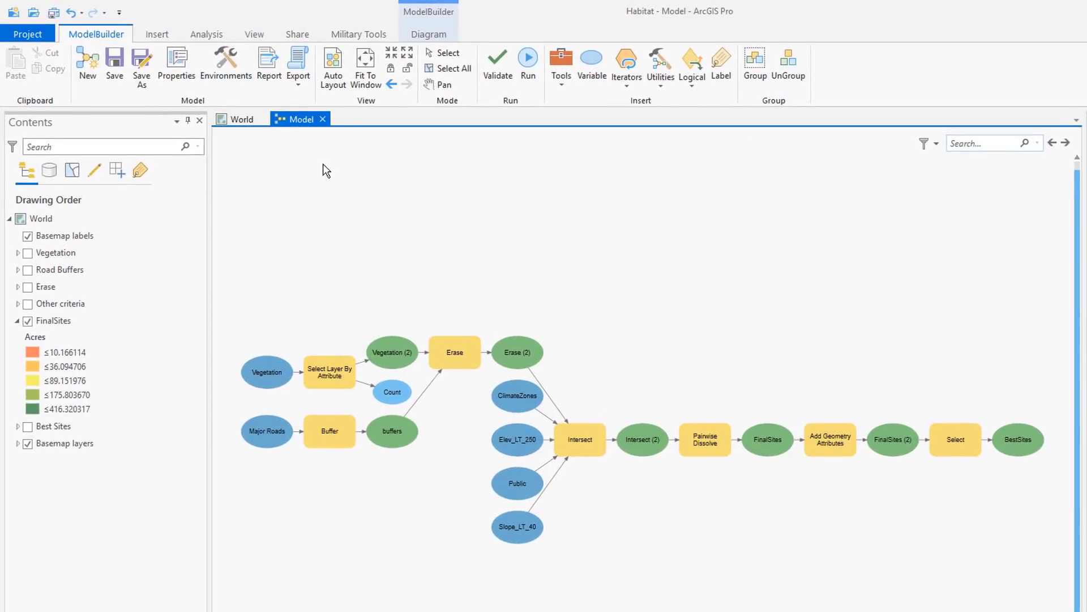
Step: Export the habitat model as Python code to the Python window
click(299, 88)
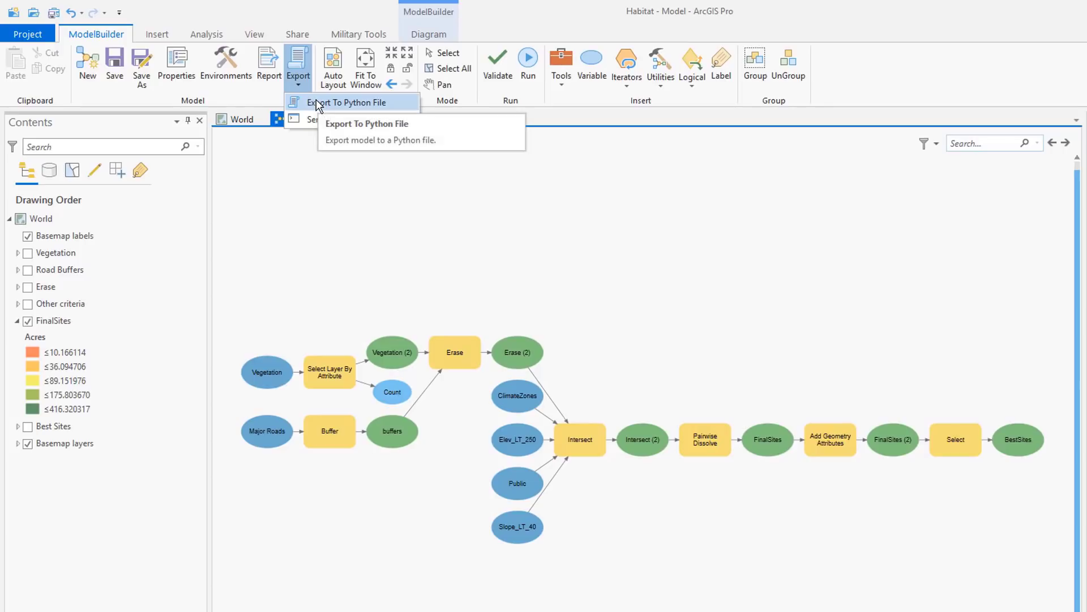
click(315, 124)
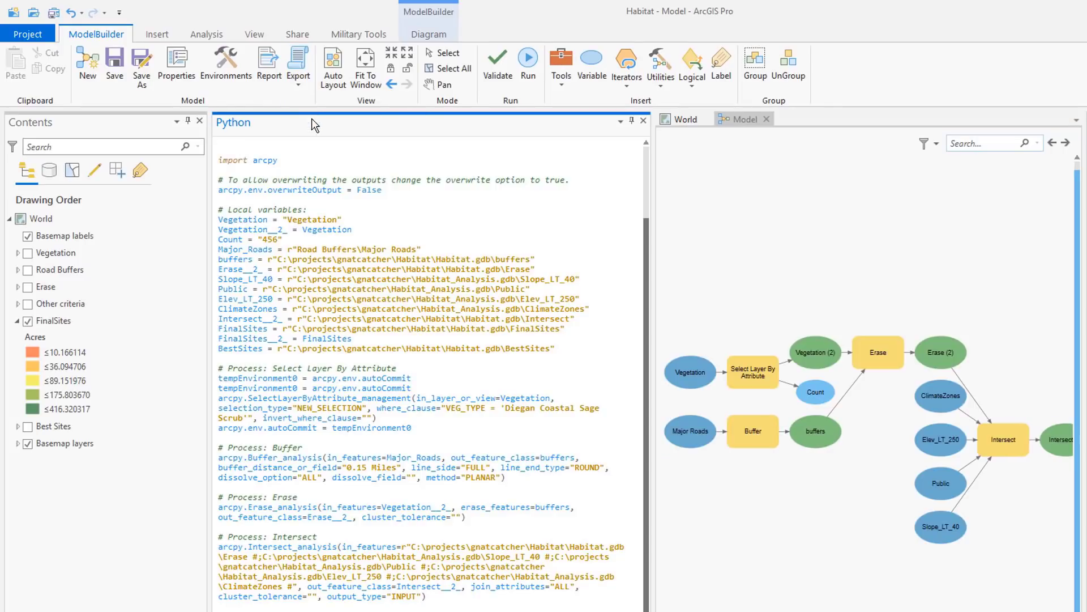
drag(647, 274, 627, 368)
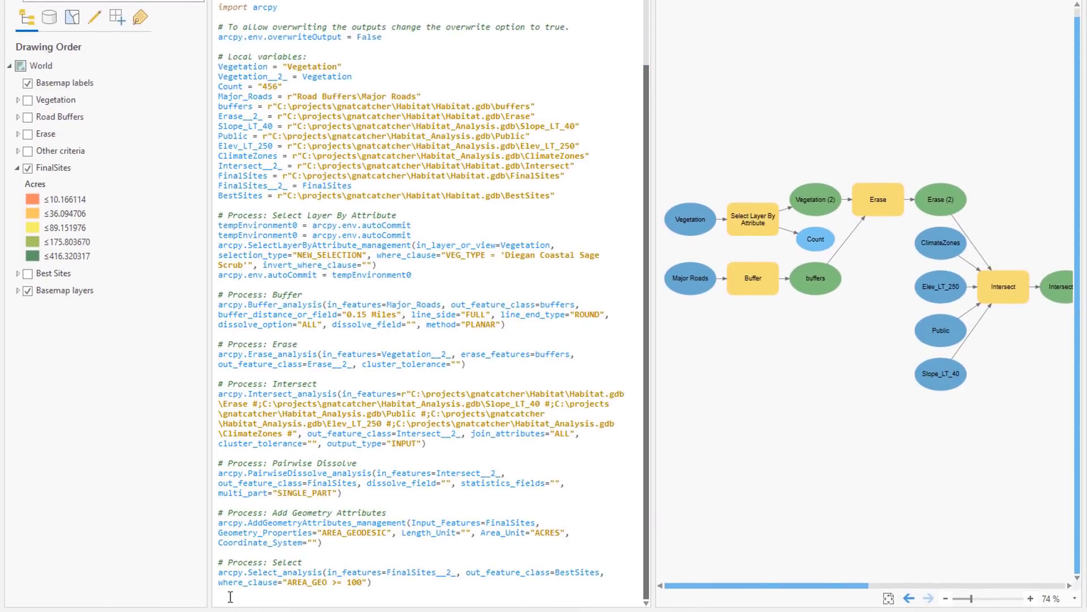
Step: View the Select_analysis, AddGeometryAttributes and PairwiseDissolve signatures, then select Add Geometry Attributes
double_click(265, 573)
double_click(260, 523)
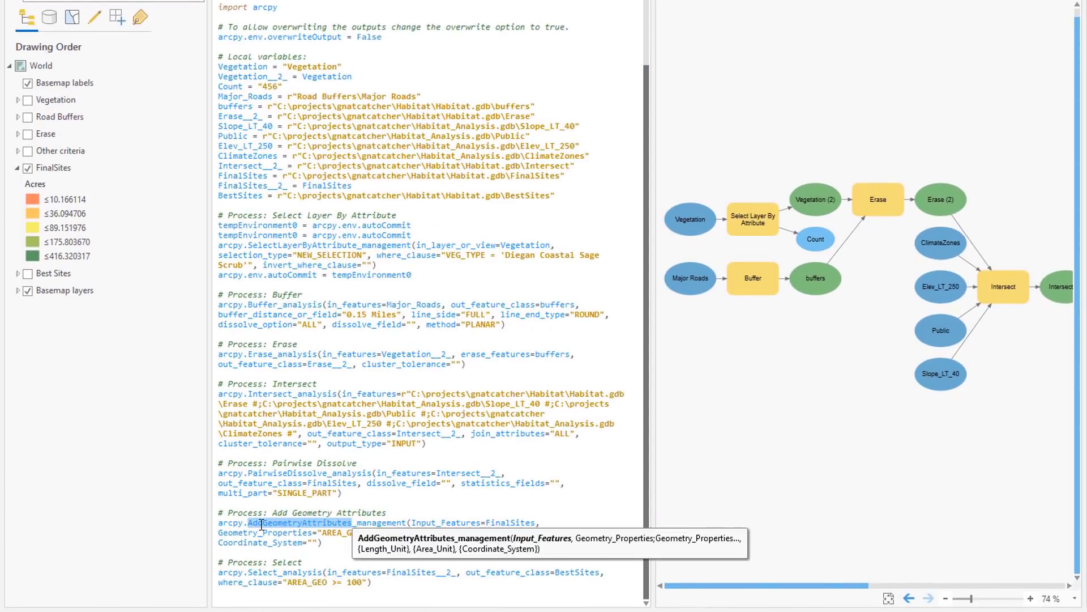
double_click(256, 473)
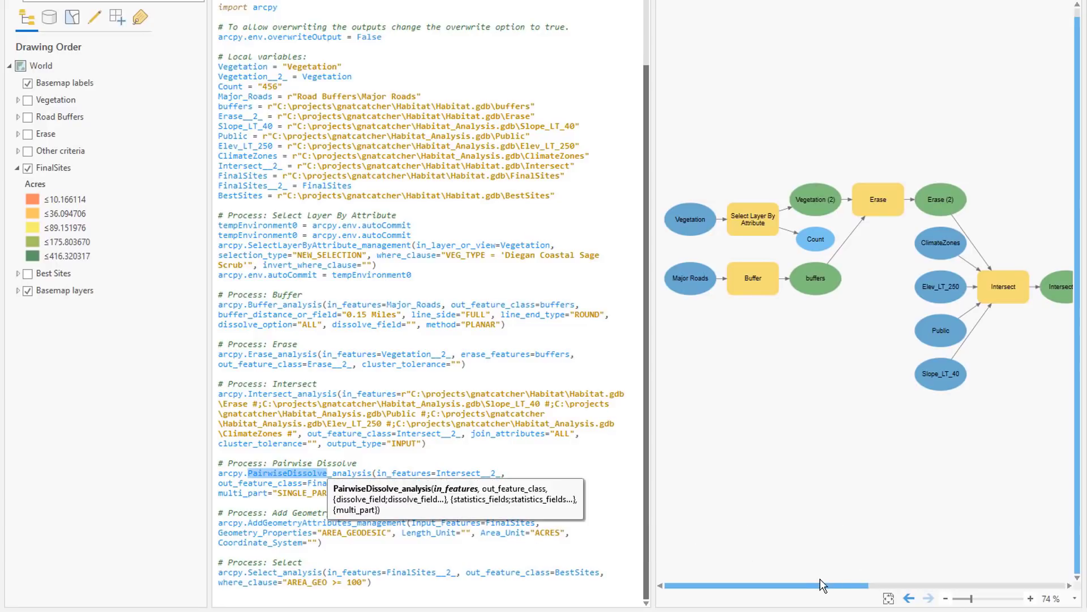
drag(816, 592, 1008, 583)
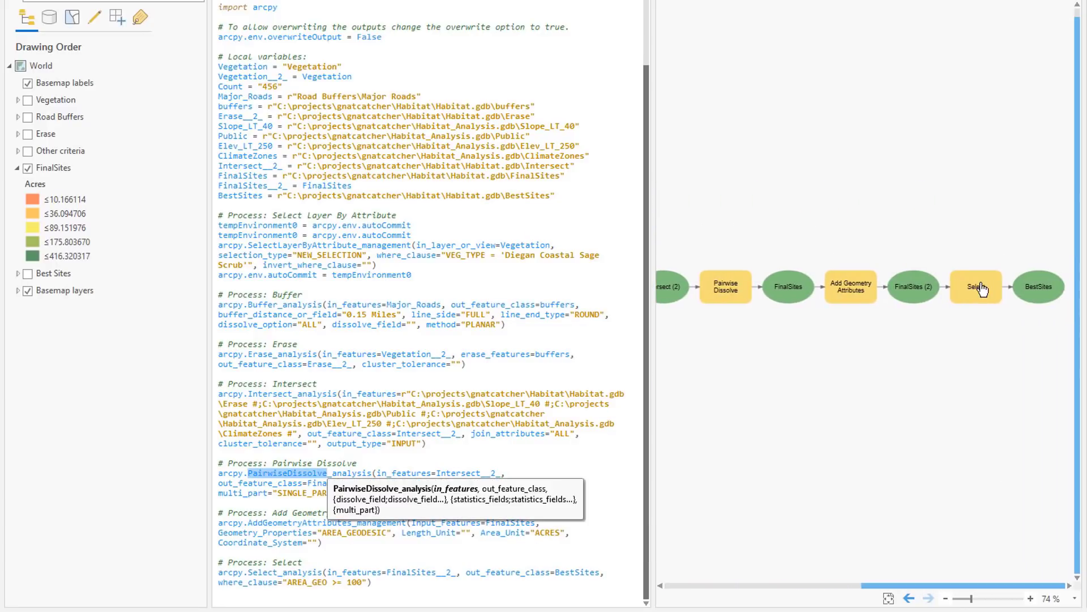
click(844, 291)
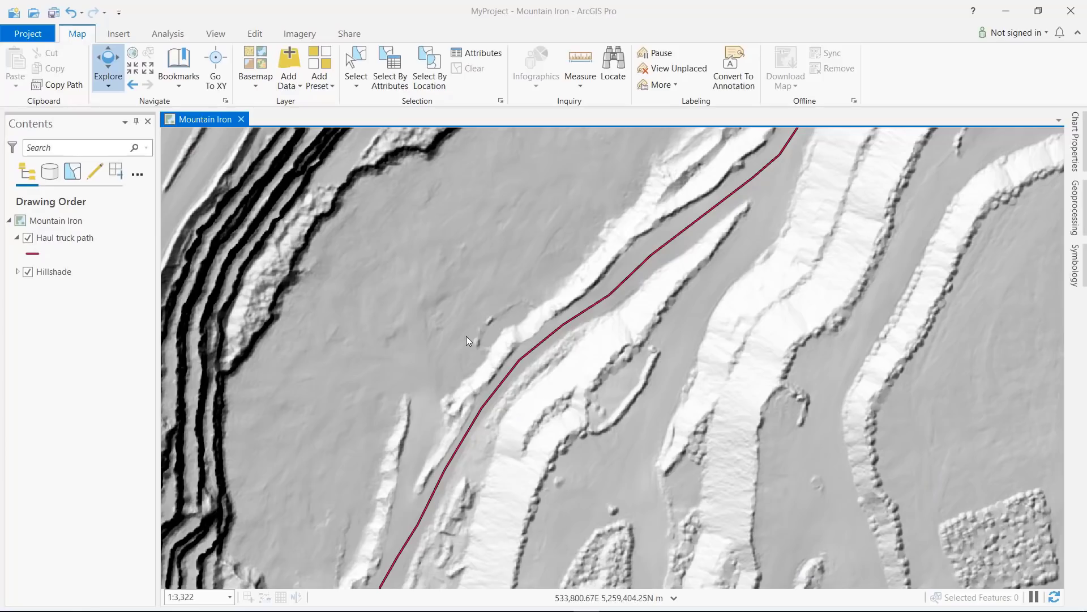
Step: Create a profile graph chart of the Haul truck path layer
right_click(67, 241)
mouse_move(118, 284)
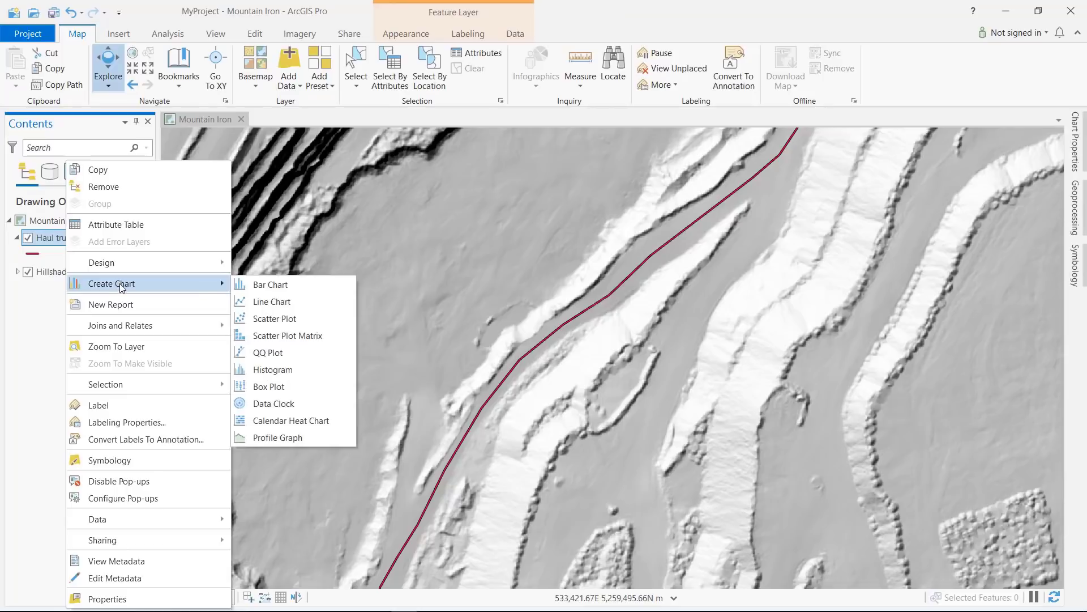
click(290, 437)
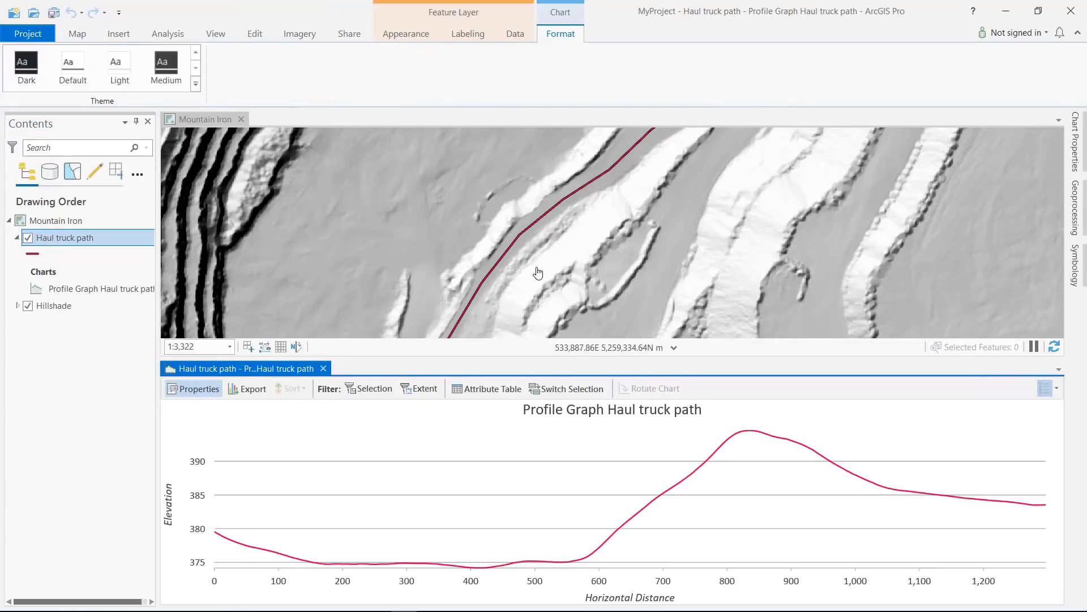
scroll(538, 274, down, 2)
scroll(538, 273, up, 2)
Step: Limit the profile graph to the visible map extent and pan along the path to update it
drag(566, 250, 577, 282)
click(424, 389)
drag(656, 245, 602, 287)
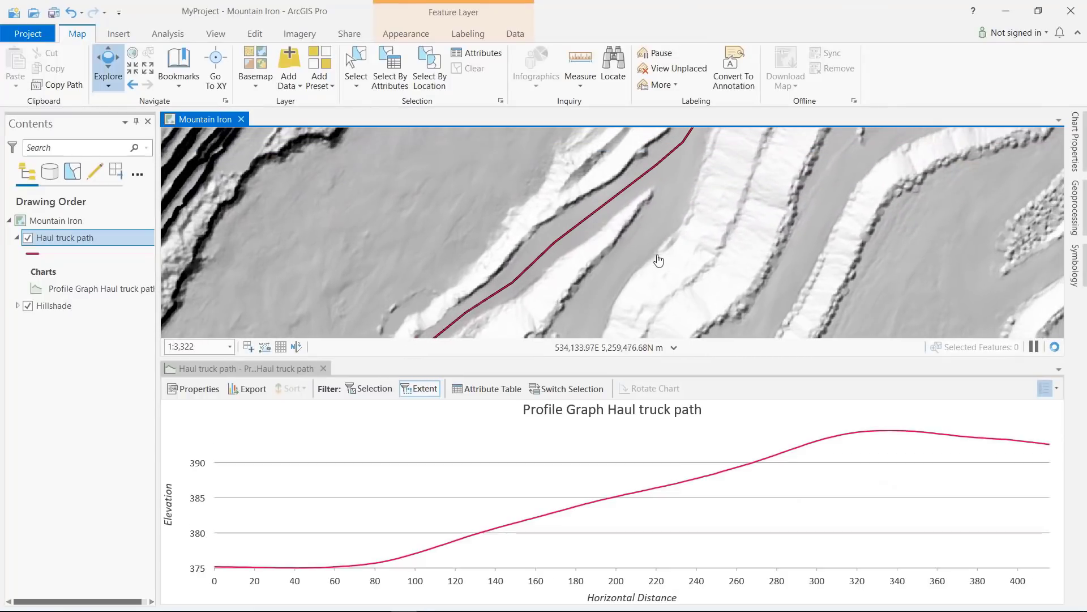
drag(660, 257, 619, 299)
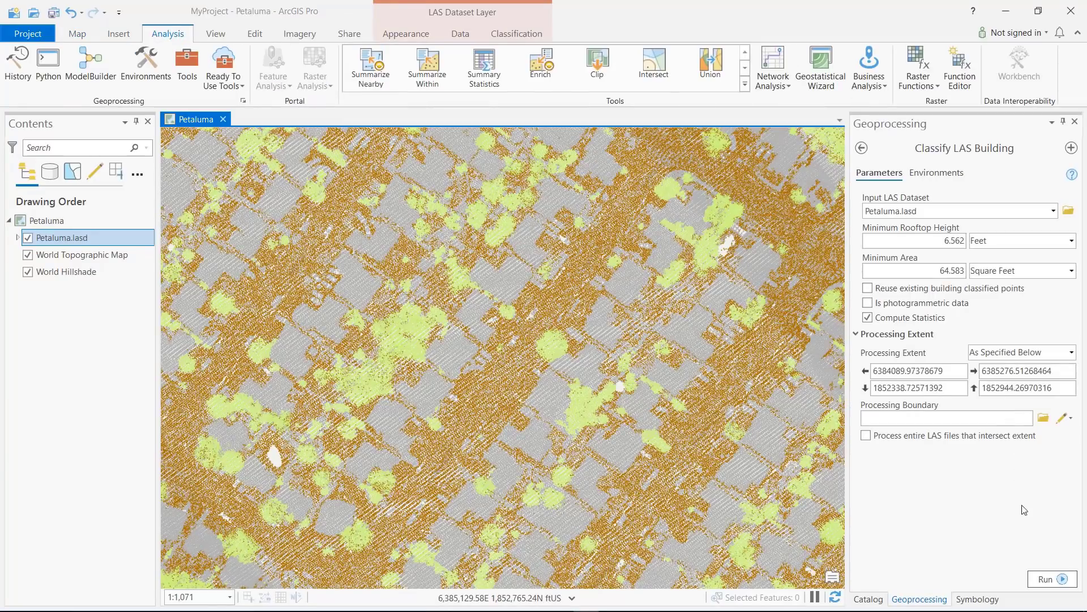
Step: Run Classify LAS Building on Petaluma.lasd, then review shapes, stops, stop_times and trips GTFS files in Notepad++
click(1045, 579)
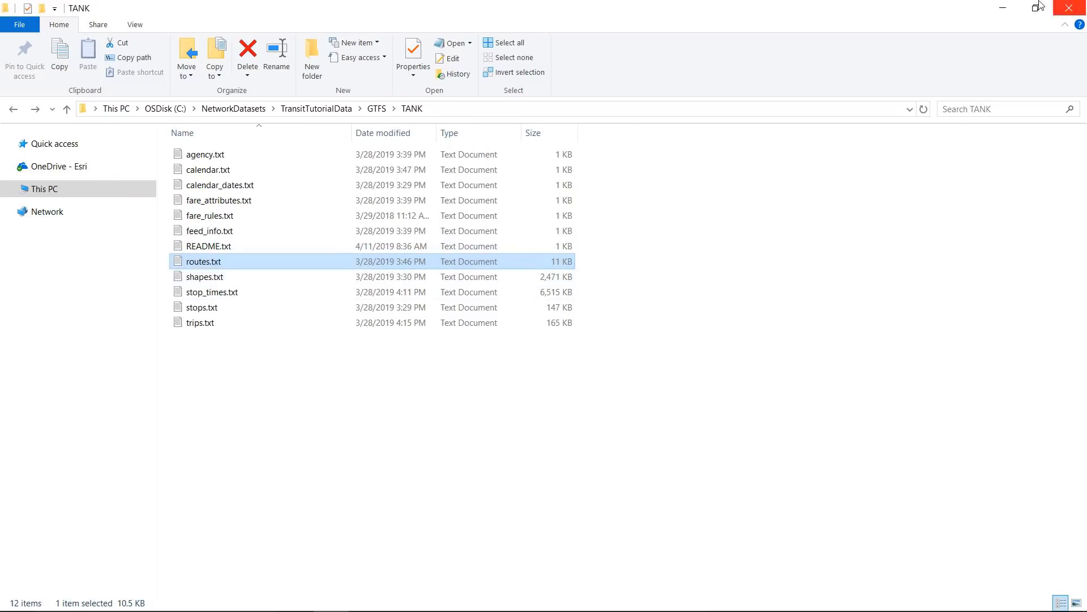
click(1003, 6)
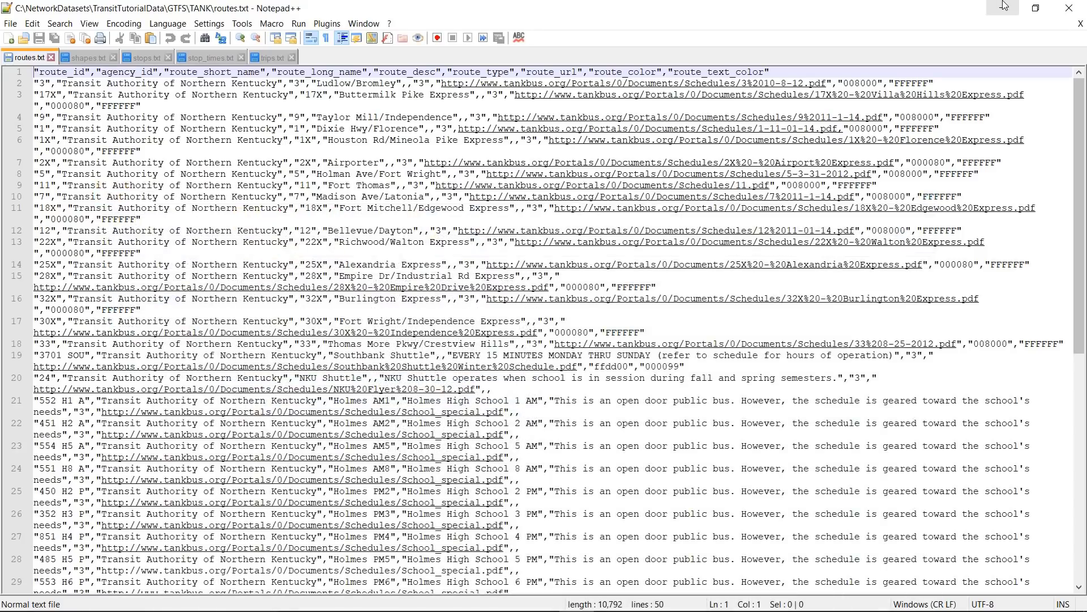
click(71, 58)
click(145, 58)
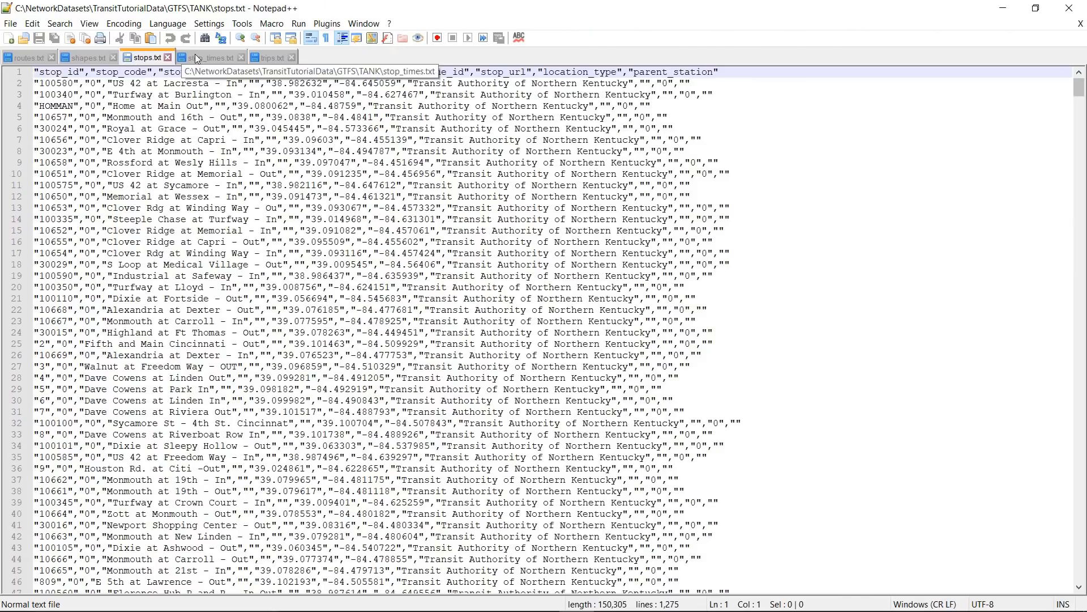
click(206, 57)
click(269, 59)
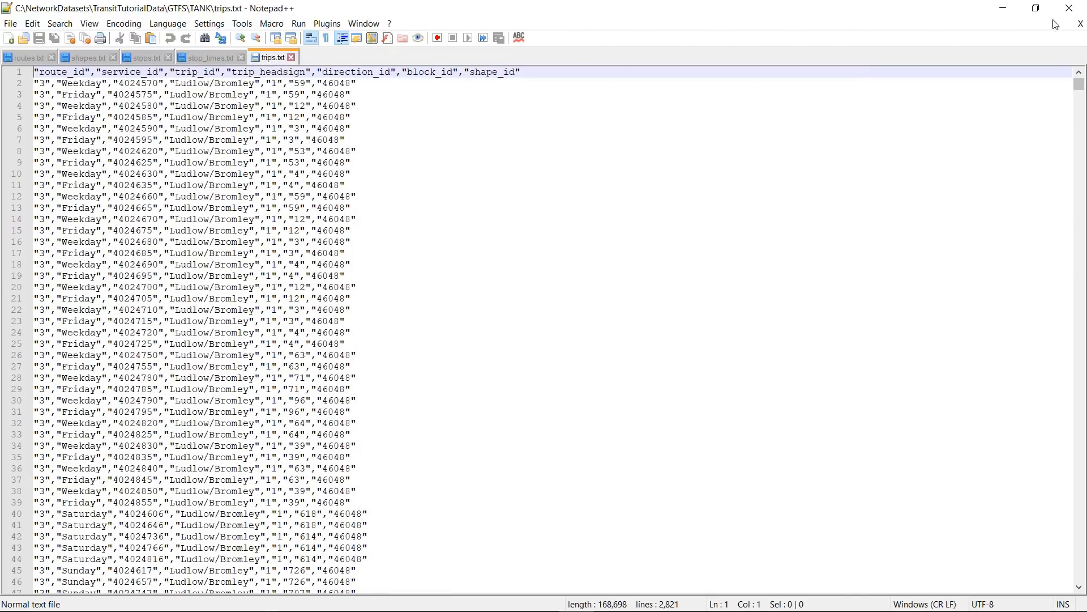
click(1003, 8)
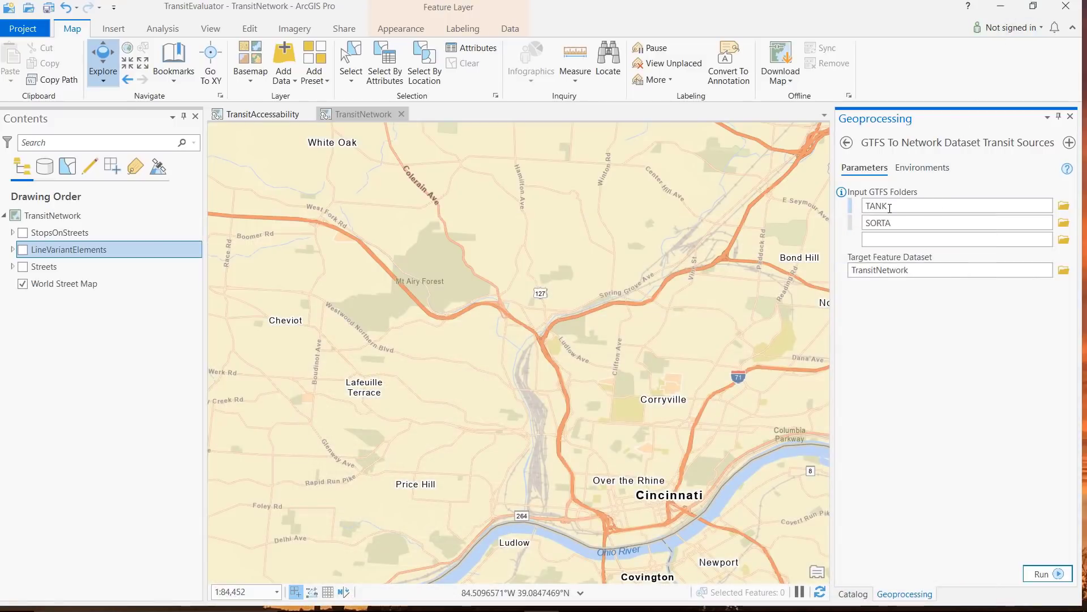
Step: Turn on the Streets, LineVariantElements and StopsOnStreets layers
click(853, 594)
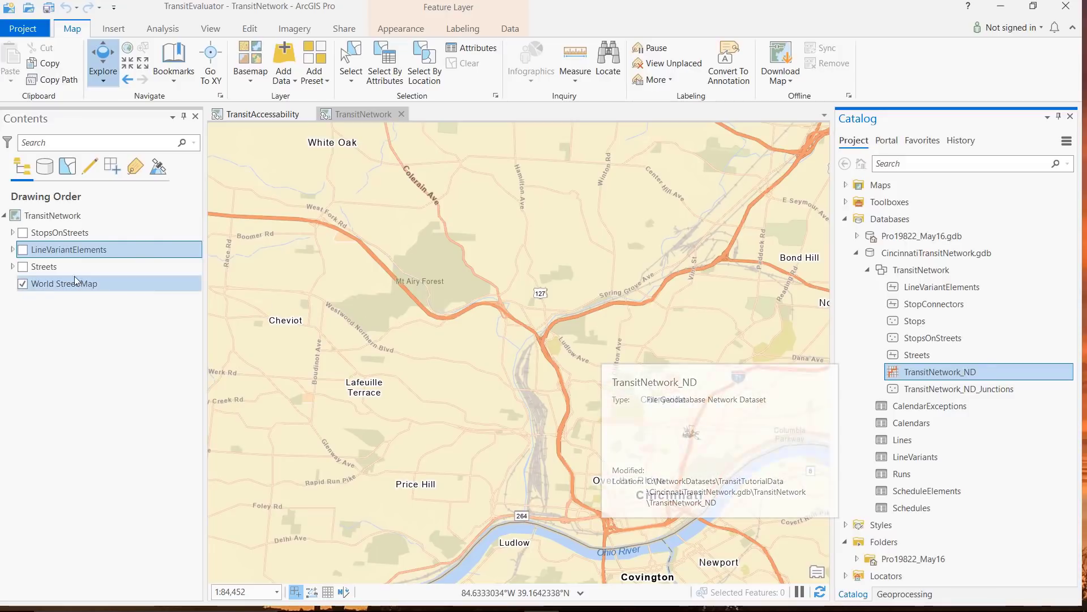
click(23, 266)
click(23, 250)
click(22, 233)
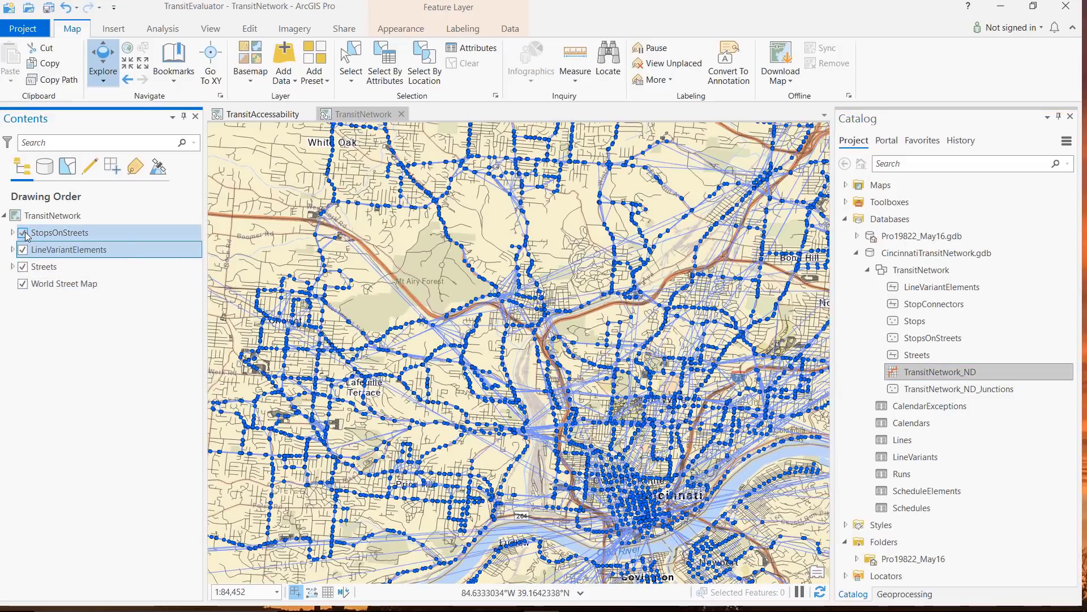
Step: In the TransitAccessability map, rerun the service area with an 8:15 AM departure time
click(233, 116)
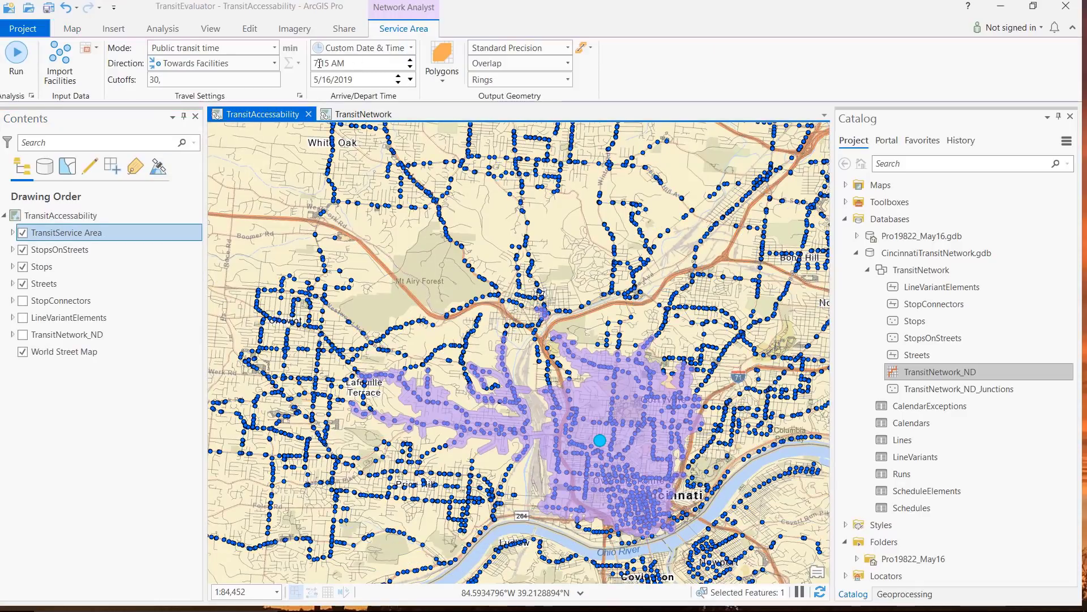
click(318, 64)
click(410, 59)
click(24, 59)
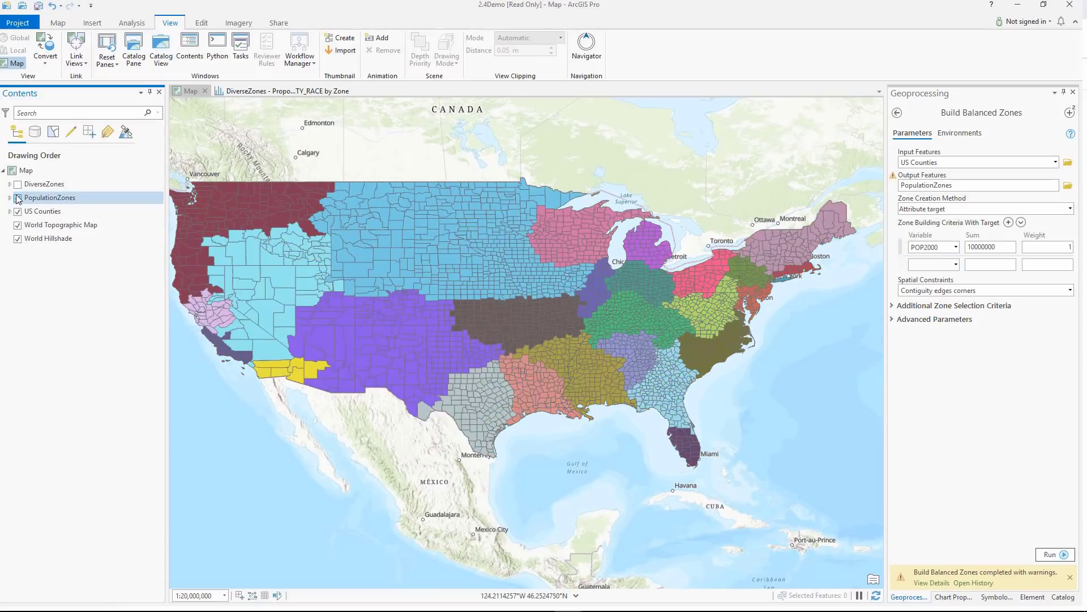
Step: Turn on and expand the DiverseZones layer, then open its Proportion of Variable MAJORITY_RACE chart
click(940, 306)
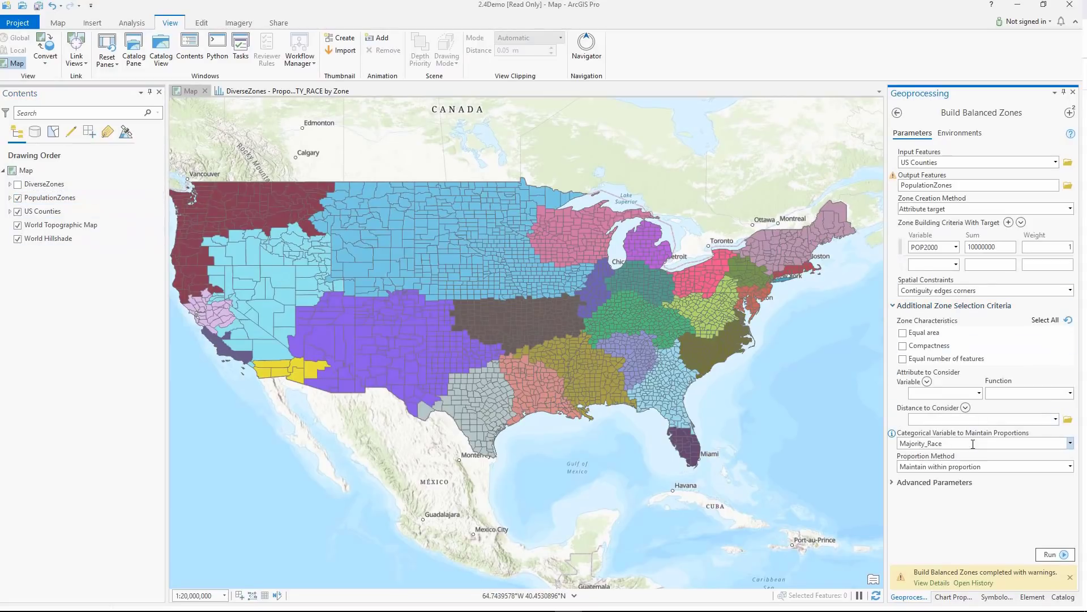
click(17, 185)
click(10, 185)
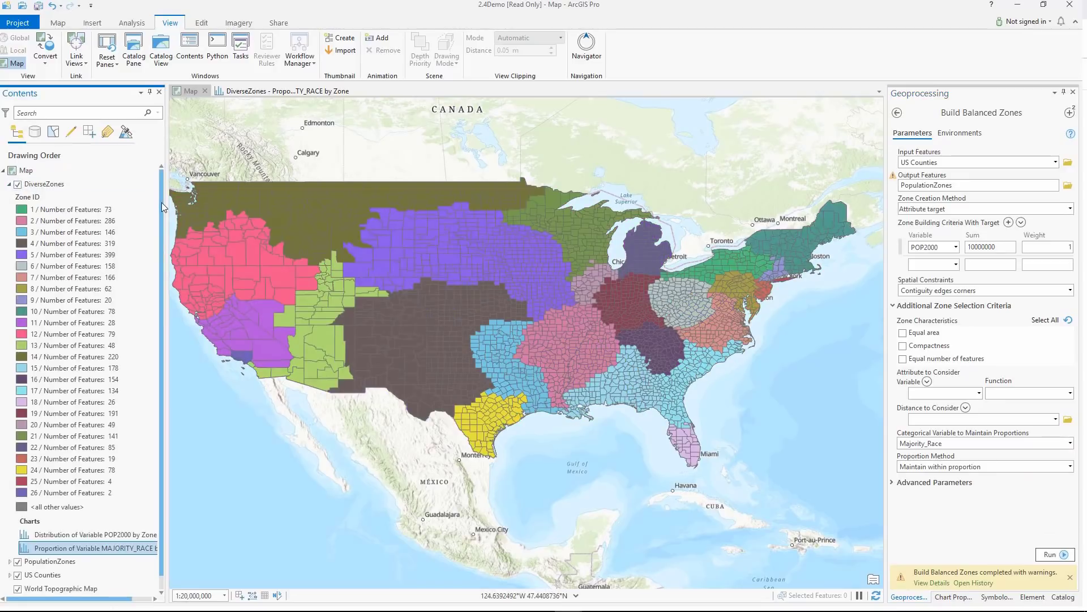
scroll(141, 363, down, 1)
double_click(98, 534)
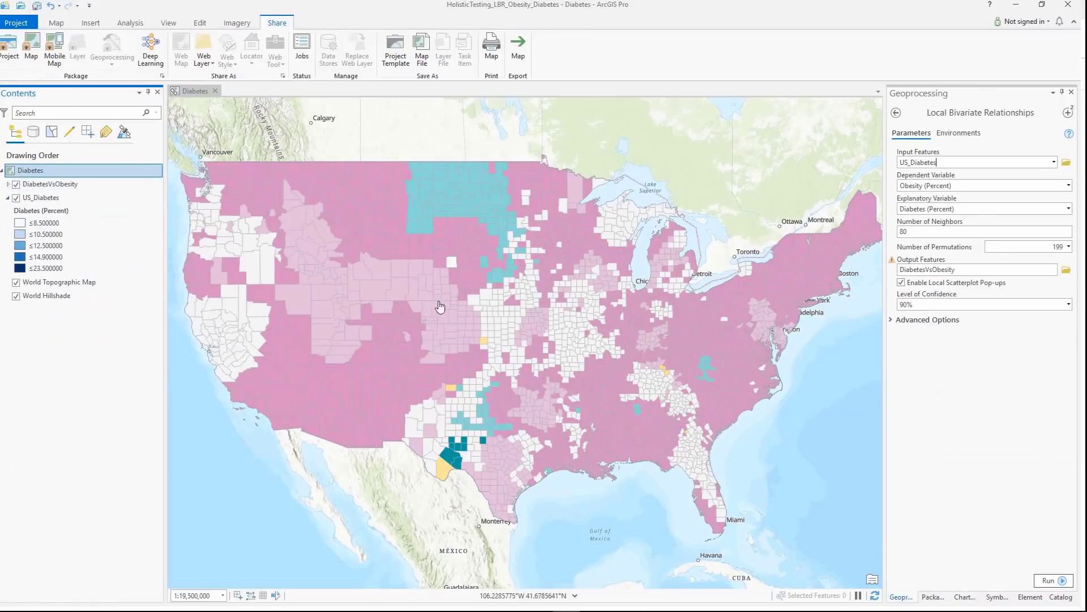
click(452, 311)
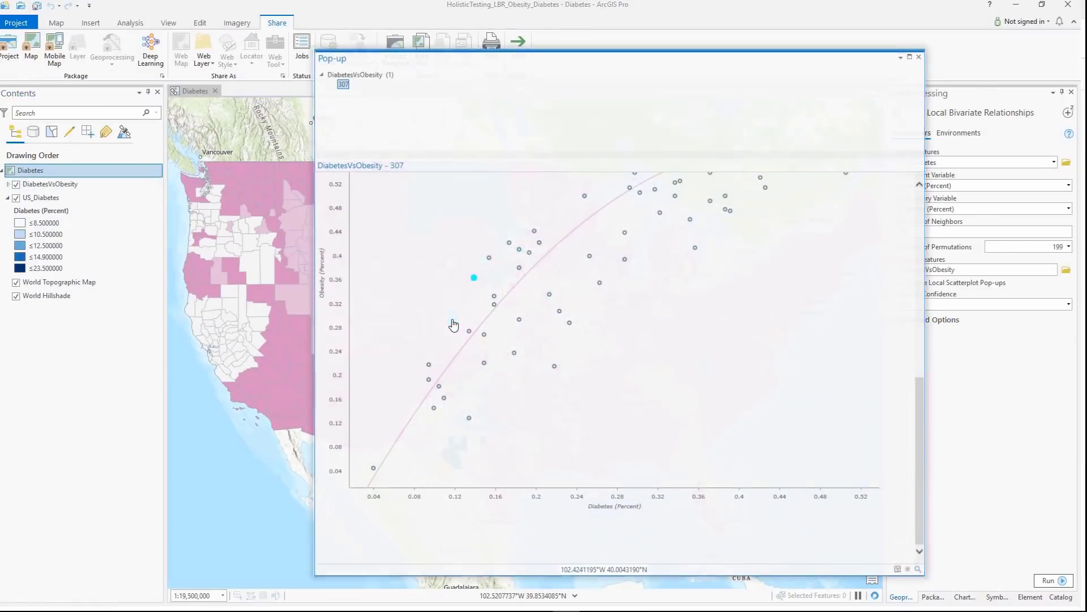
click(920, 57)
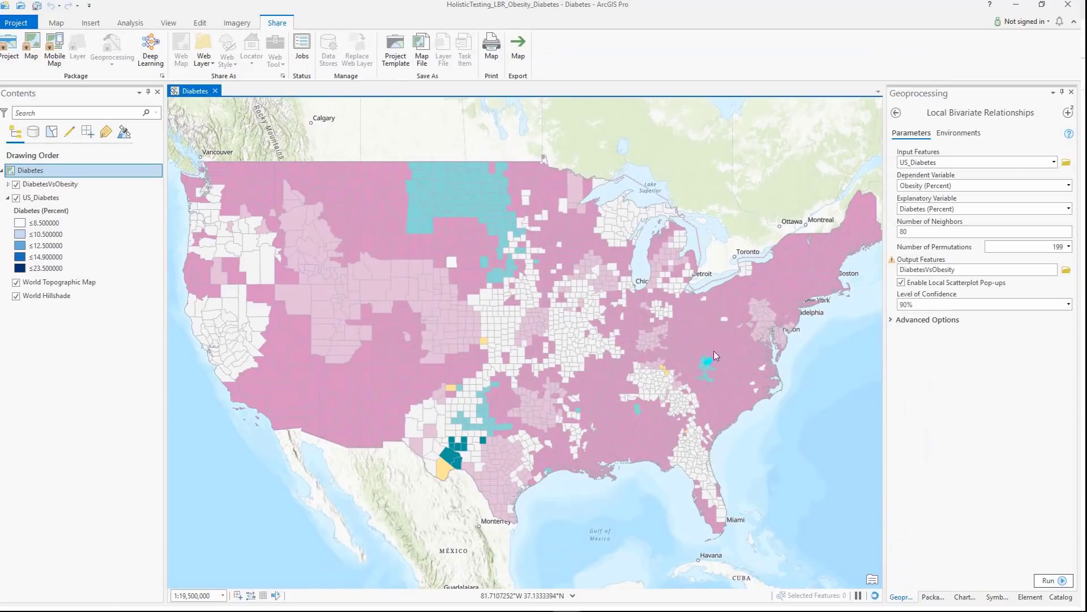
click(718, 343)
click(920, 57)
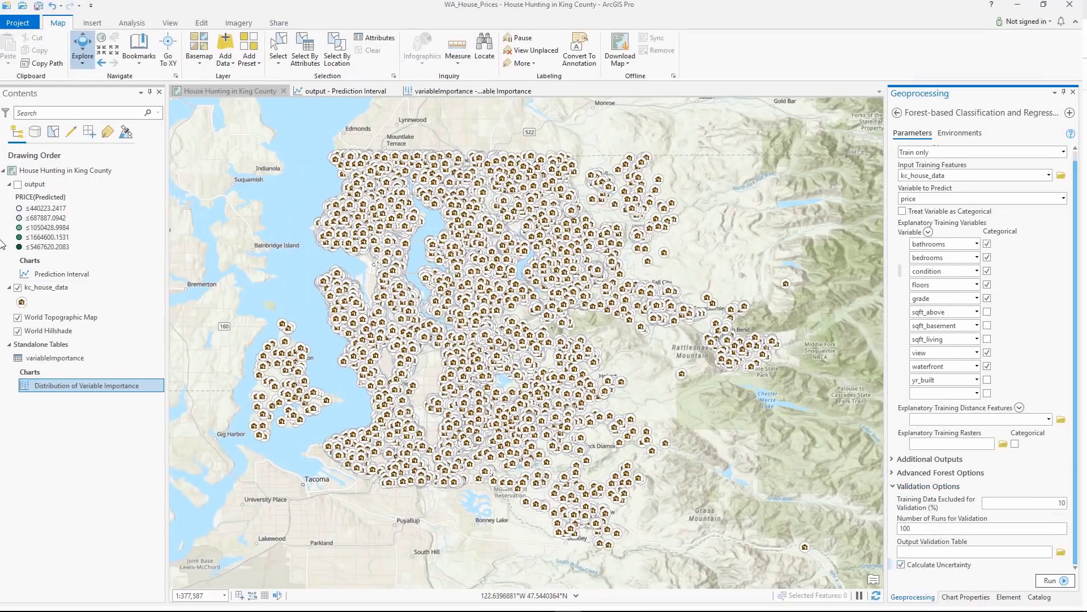
Step: Turn on the predicted house-price output layer and open its Prediction Interval and Variable Importance charts
click(18, 184)
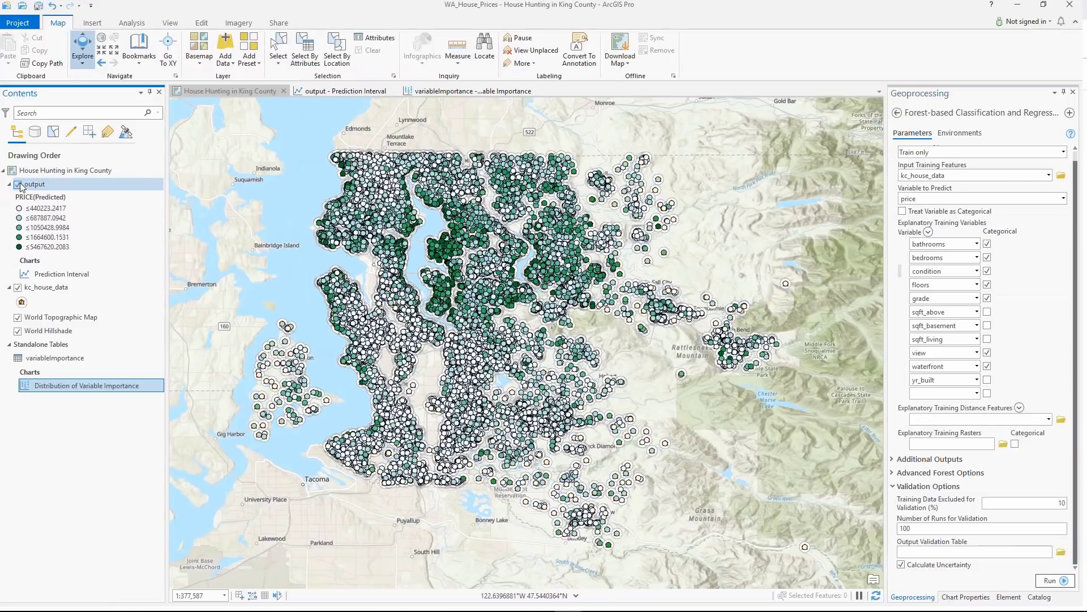
double_click(66, 275)
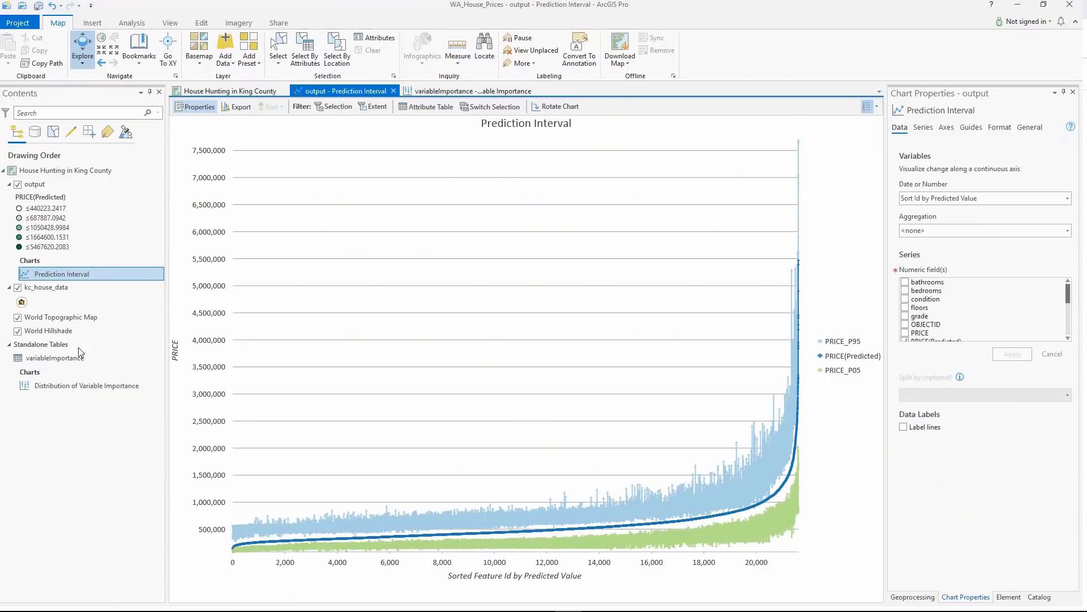
double_click(83, 387)
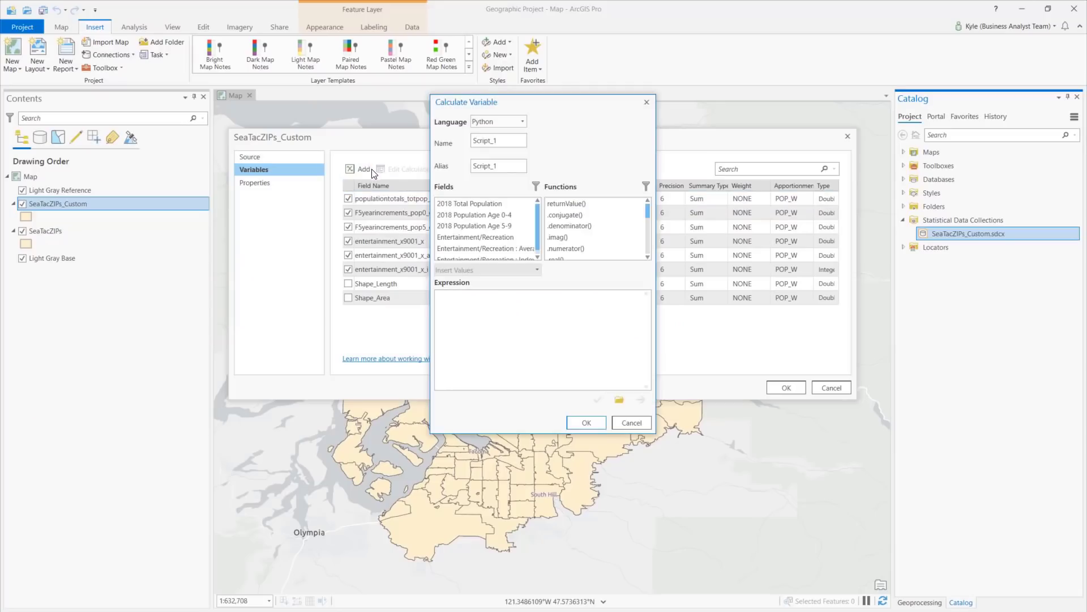
Step: Build the variable expression adding the 2018 age 0-4 and age 5-9 population fields
click(469, 215)
double_click(469, 217)
text(+)
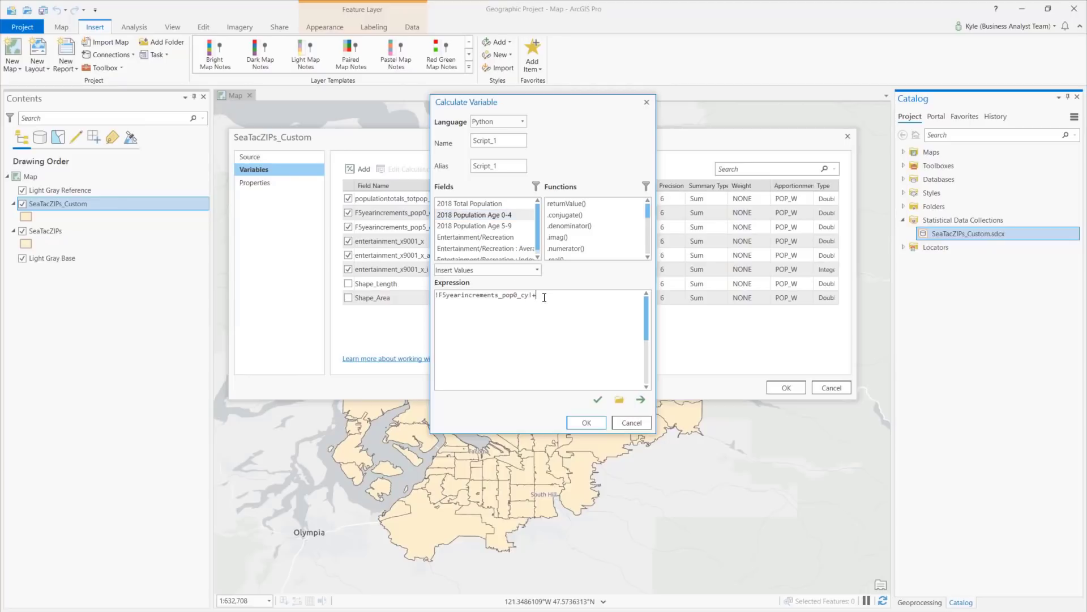
double_click(504, 225)
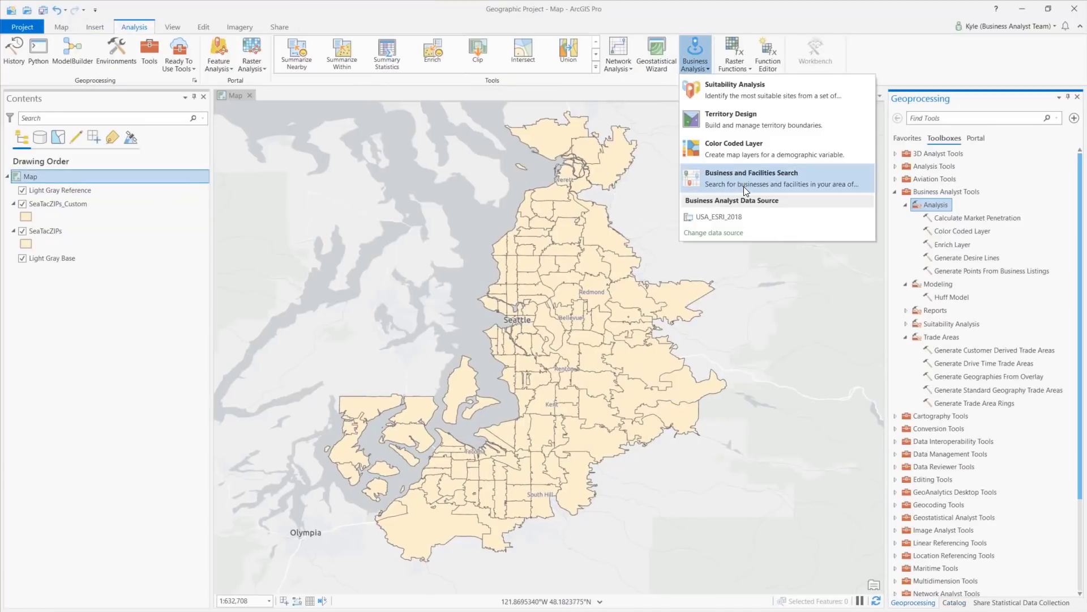
Step: Search businesses and facilities for coffee and add the resulting locations to the map
click(743, 186)
click(915, 220)
text(cof)
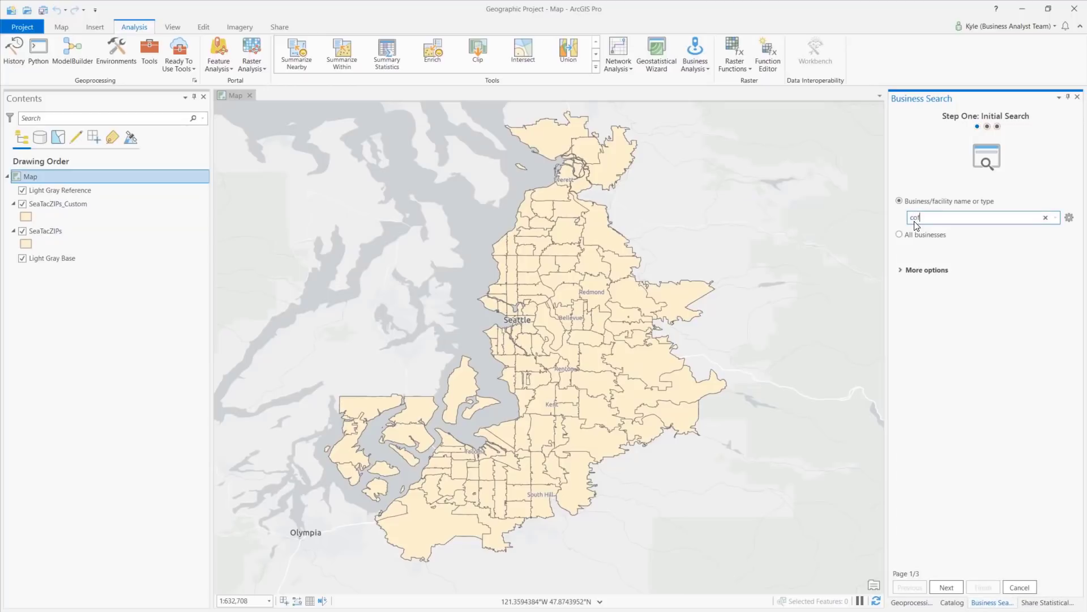
text(fee)
key(Return)
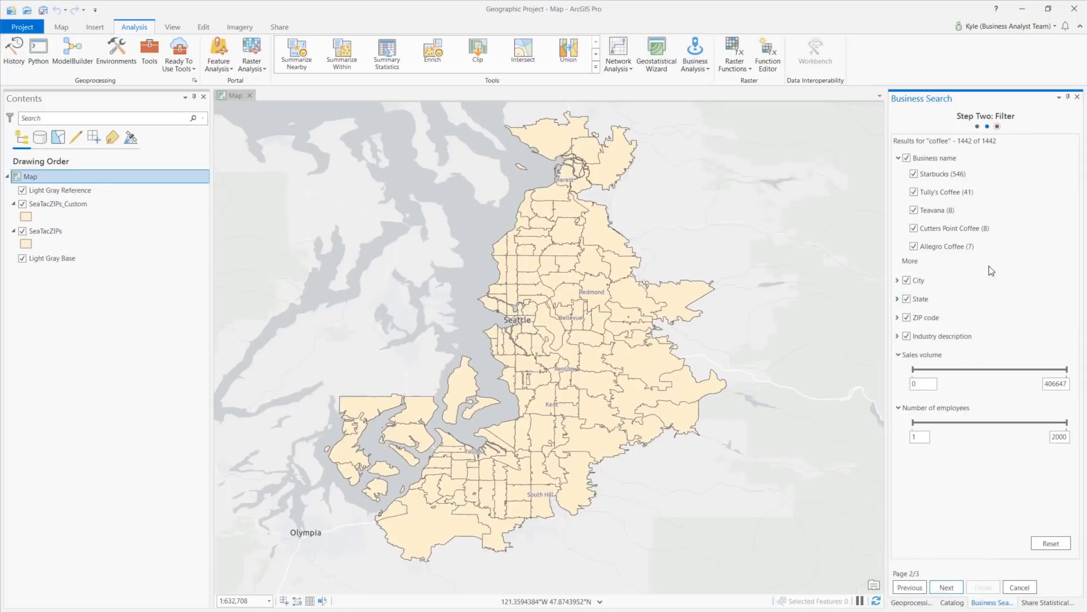
click(946, 587)
click(984, 586)
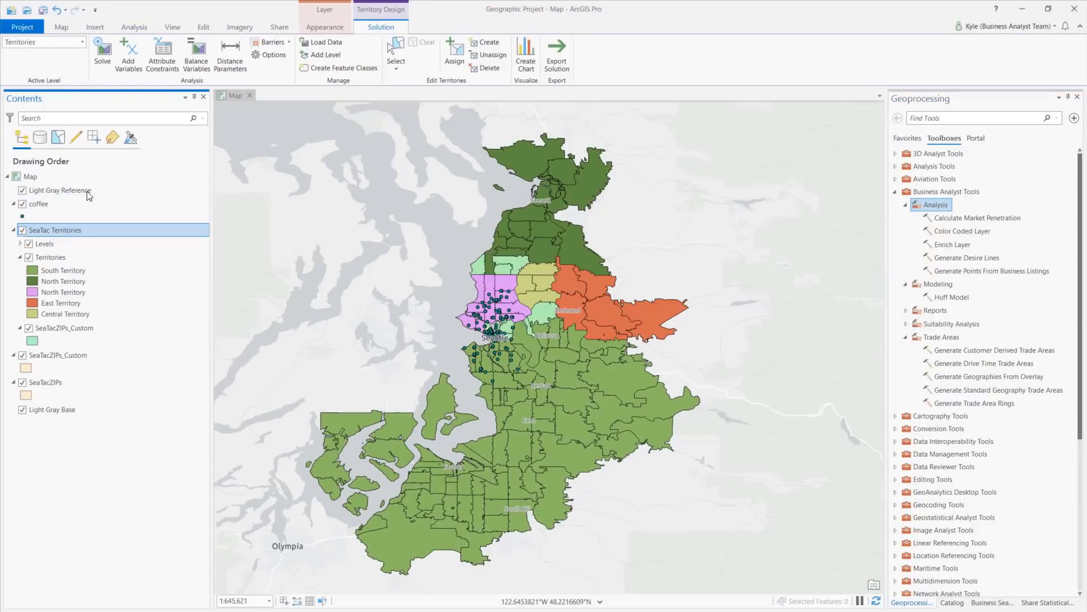
click(290, 41)
click(300, 96)
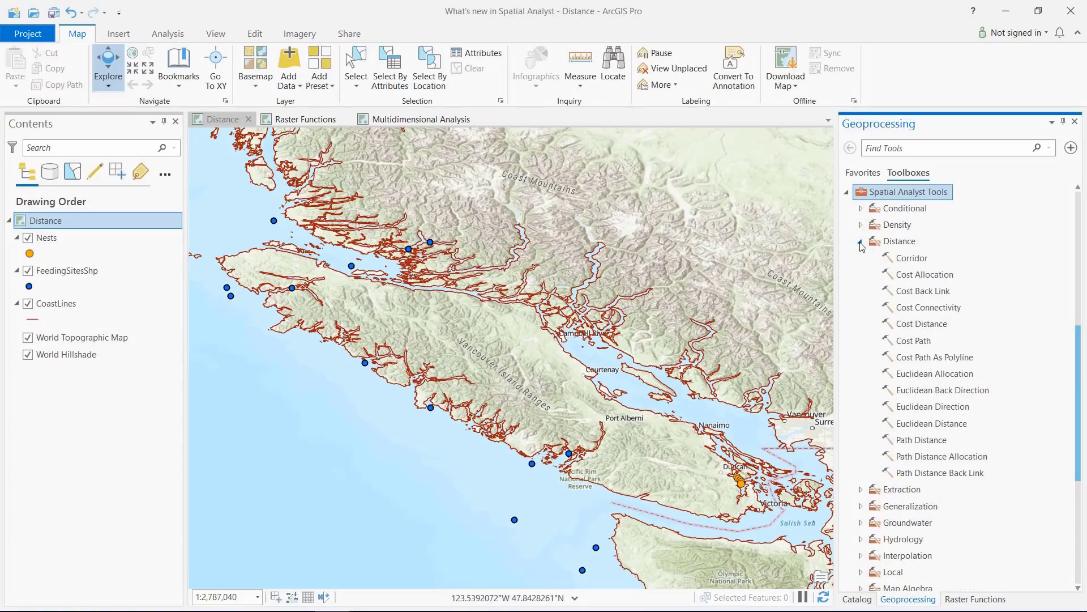
Step: Create EucDist.tif with Euclidean Distance, then run Cost Path As Polyline from one selected feeding site
click(940, 423)
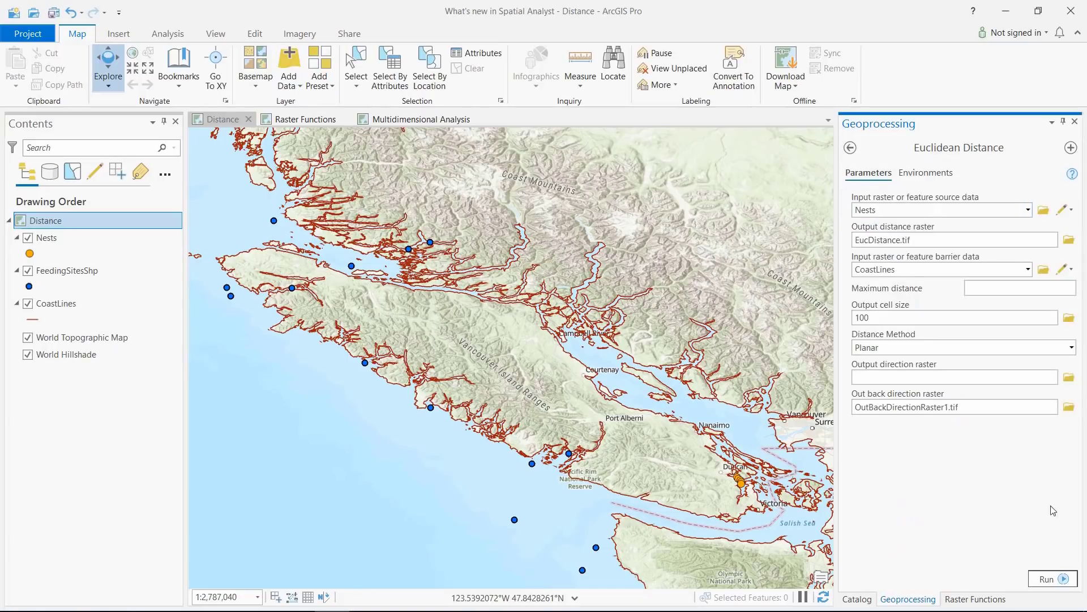
click(1052, 576)
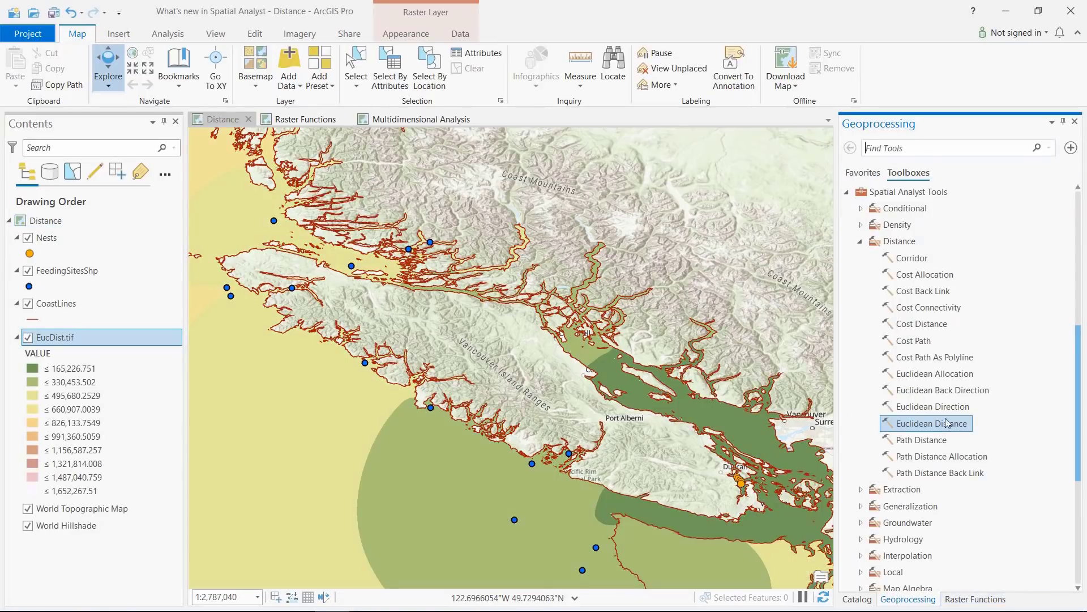
click(934, 356)
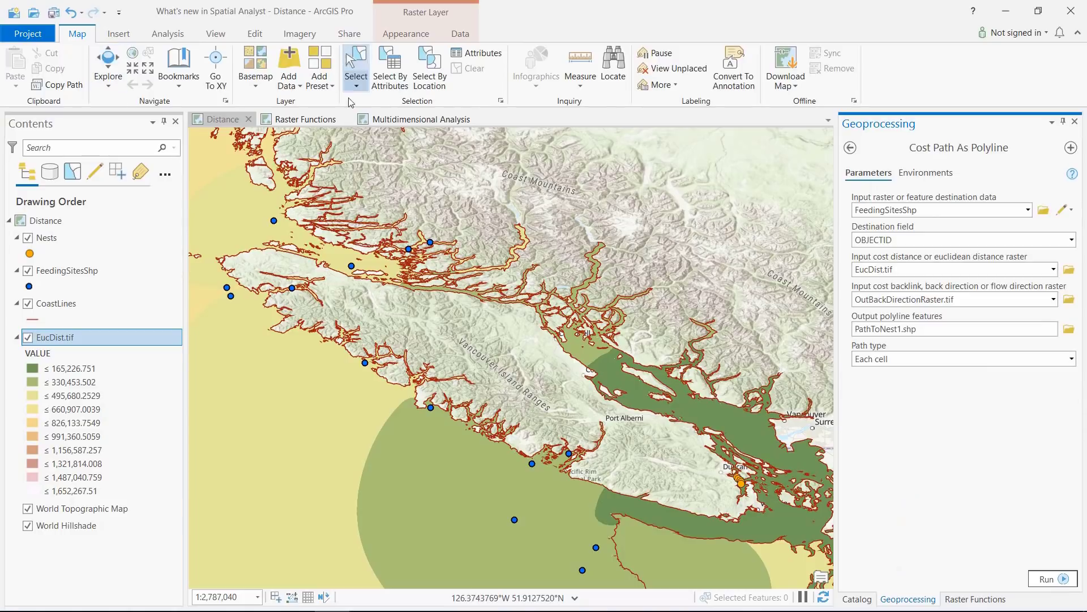
click(231, 296)
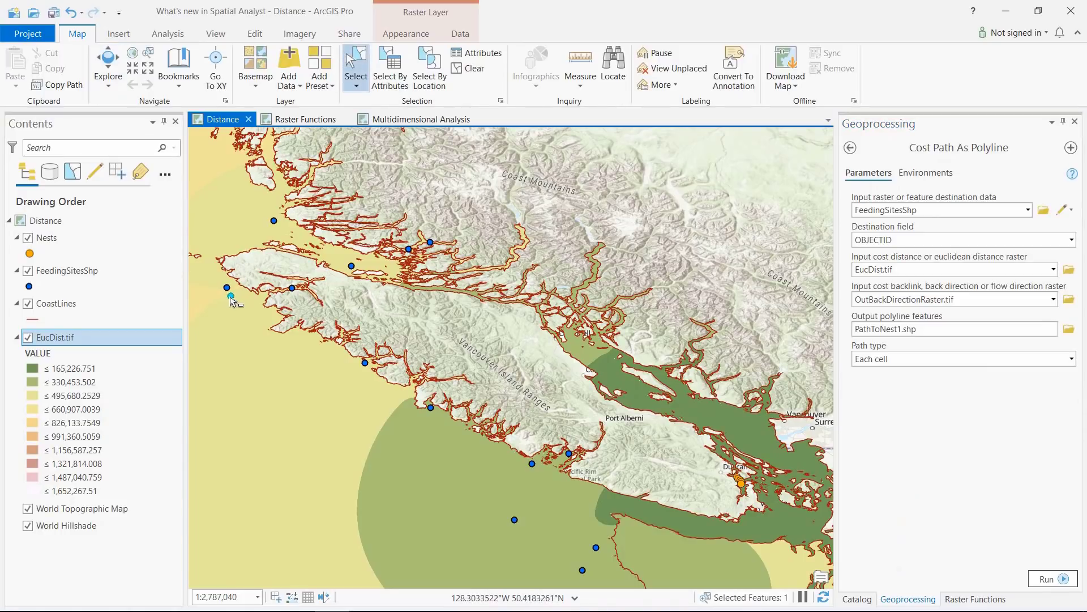
click(1052, 578)
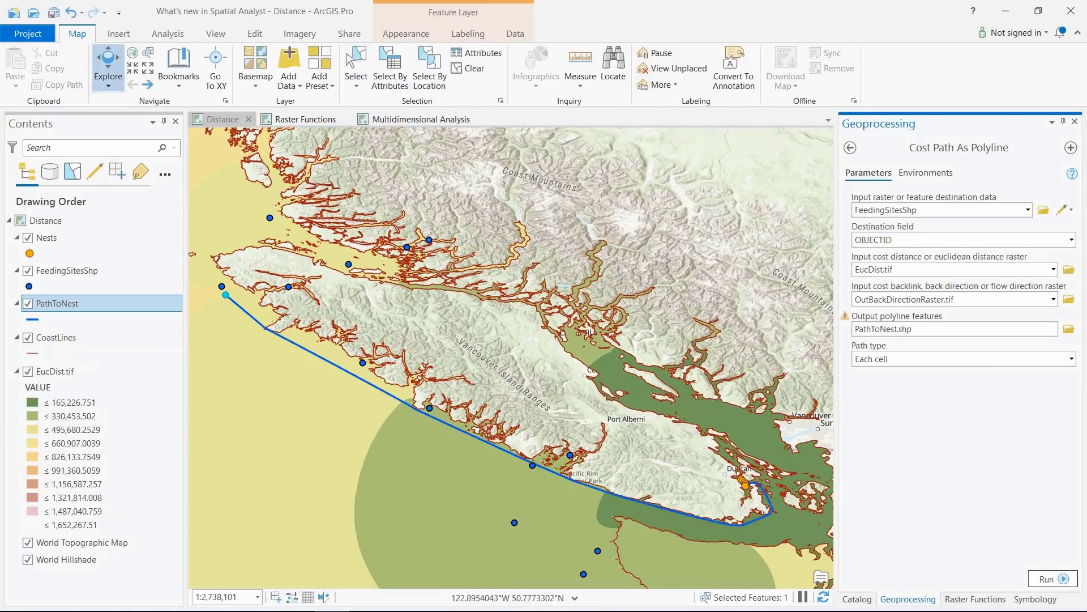
scroll(804, 396, up, 3)
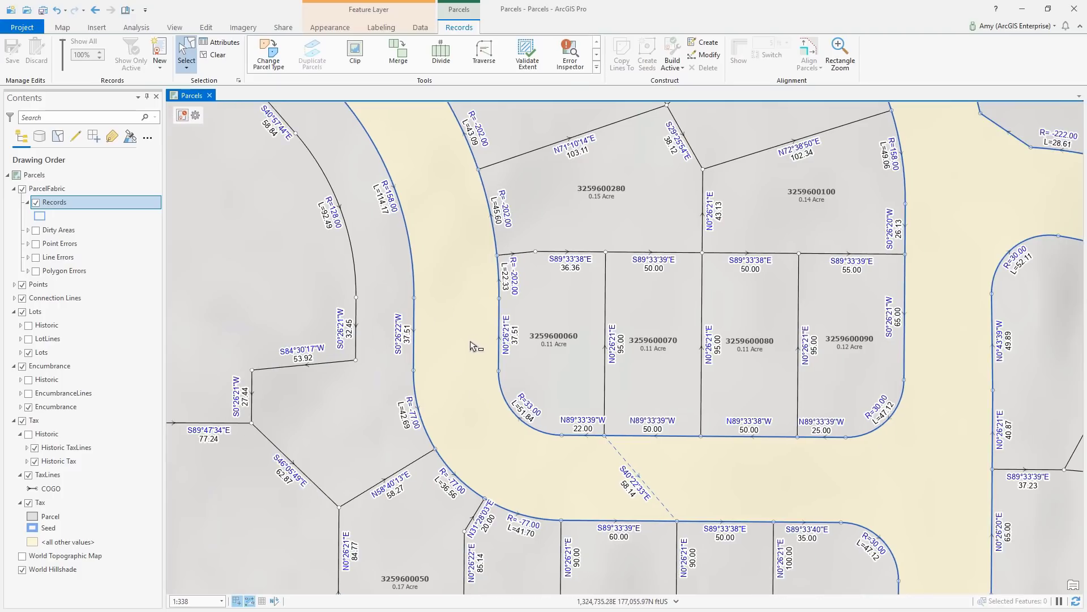
Step: Create Merge record Rec12456, recorded 5/8/2019, with Highest COGO accuracy
click(183, 115)
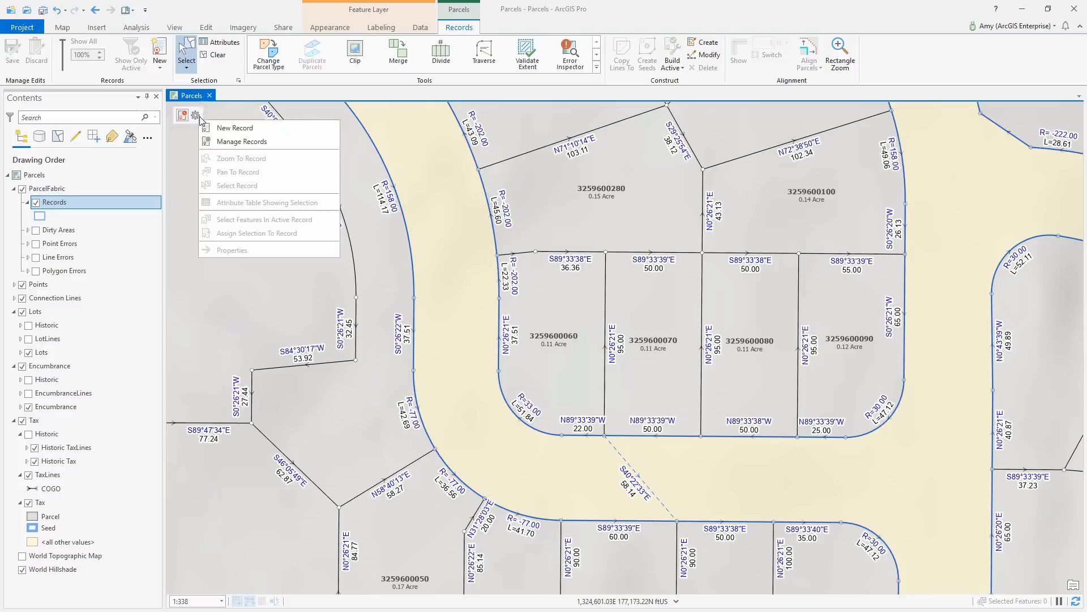
click(226, 128)
click(500, 180)
text(Re)
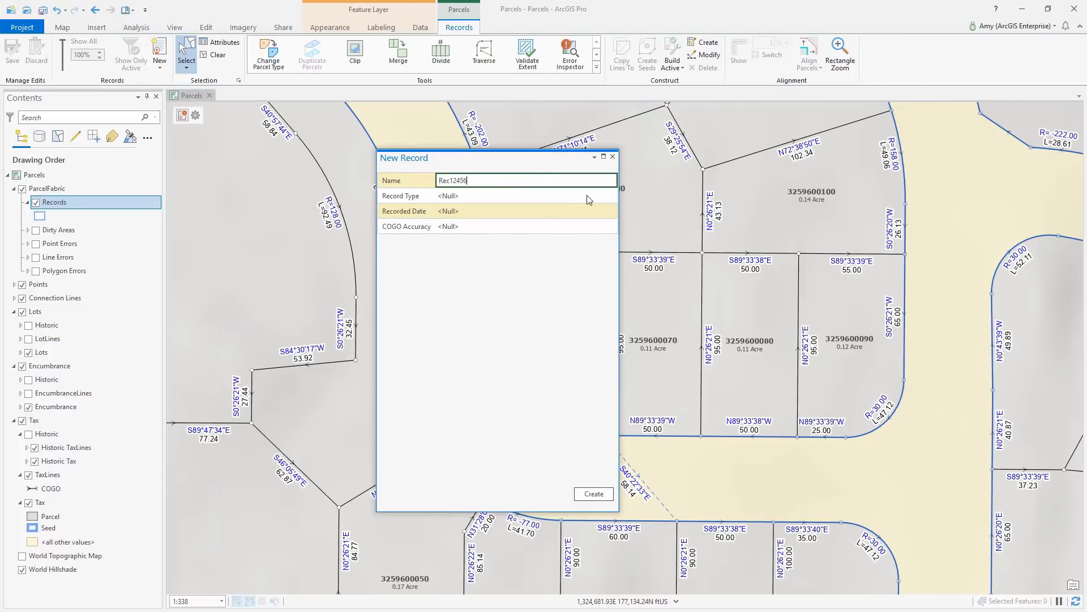
text(c12456)
click(587, 195)
click(594, 218)
click(610, 215)
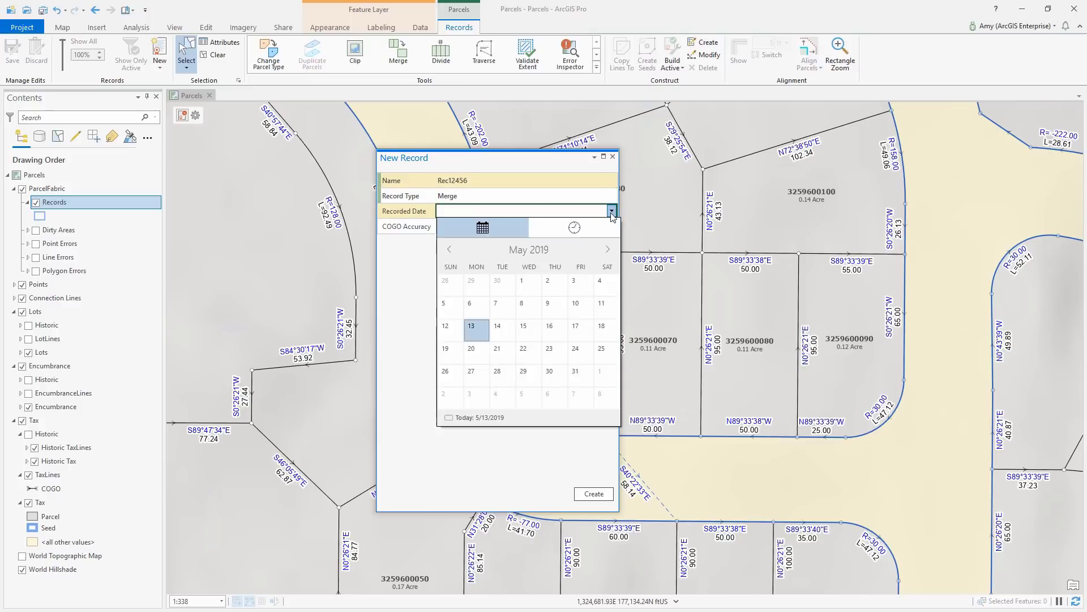
click(521, 303)
click(424, 292)
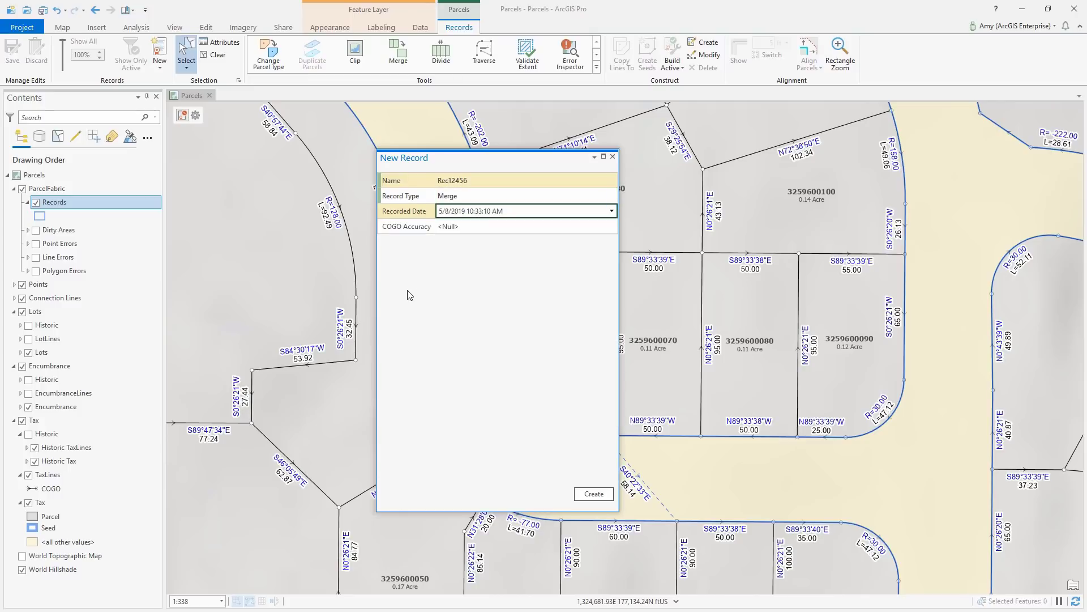
click(616, 226)
click(528, 250)
click(593, 494)
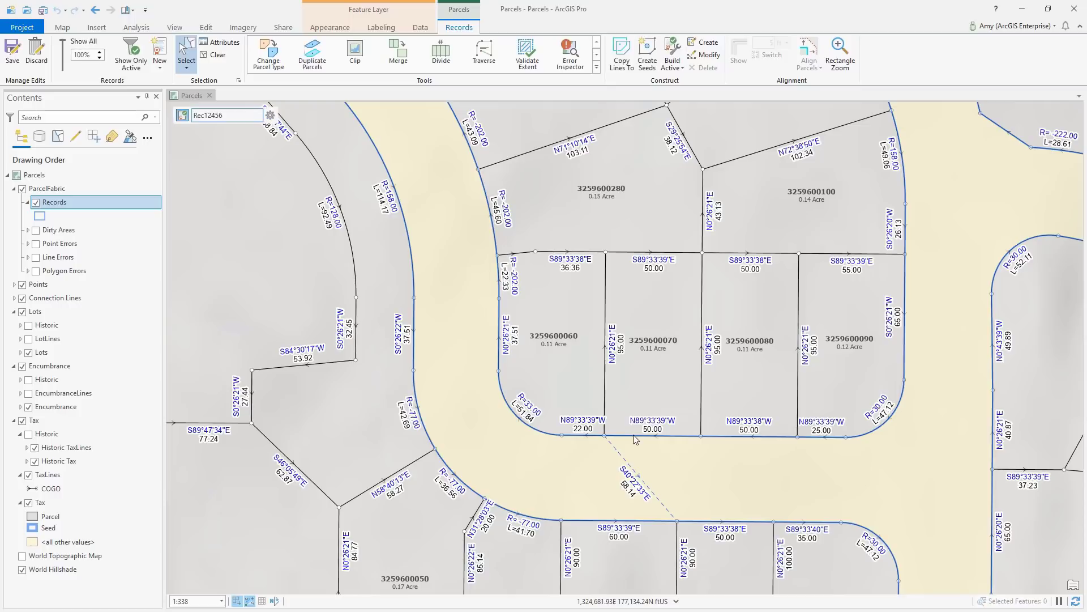
click(605, 323)
click(605, 323)
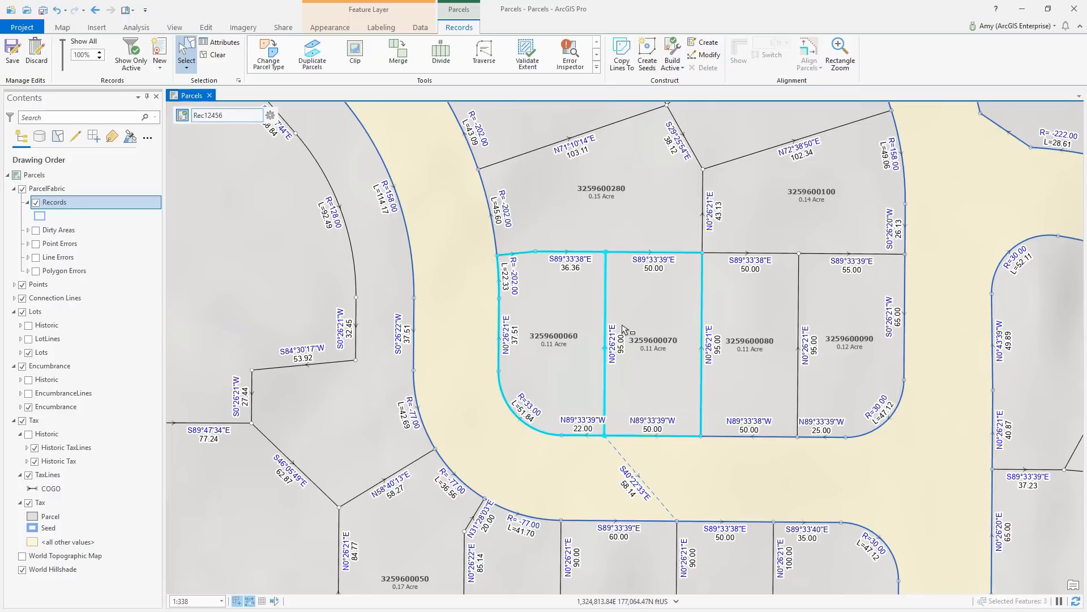
click(401, 60)
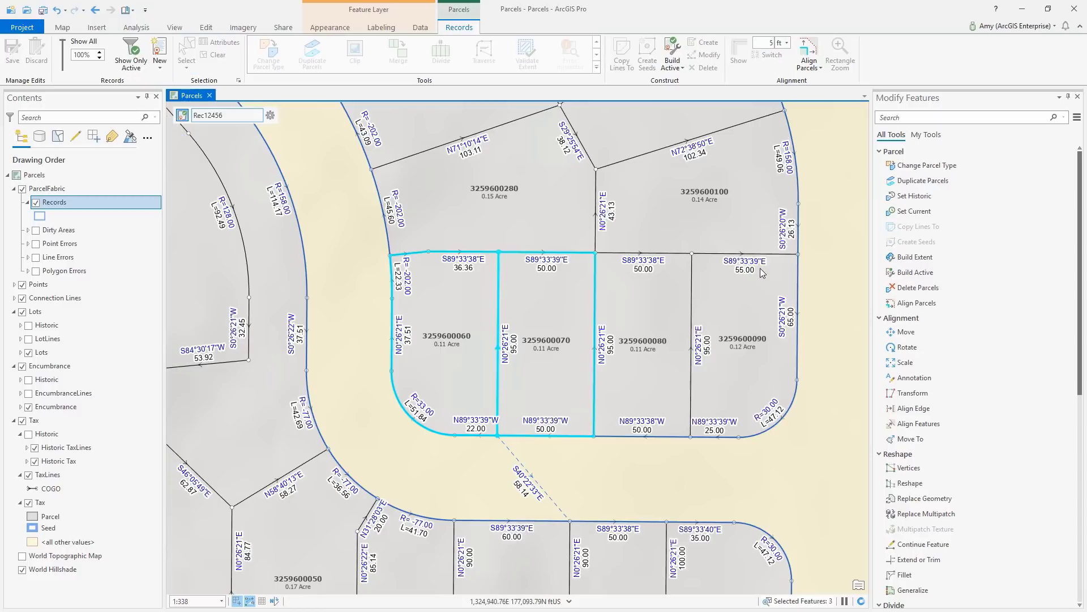
click(993, 316)
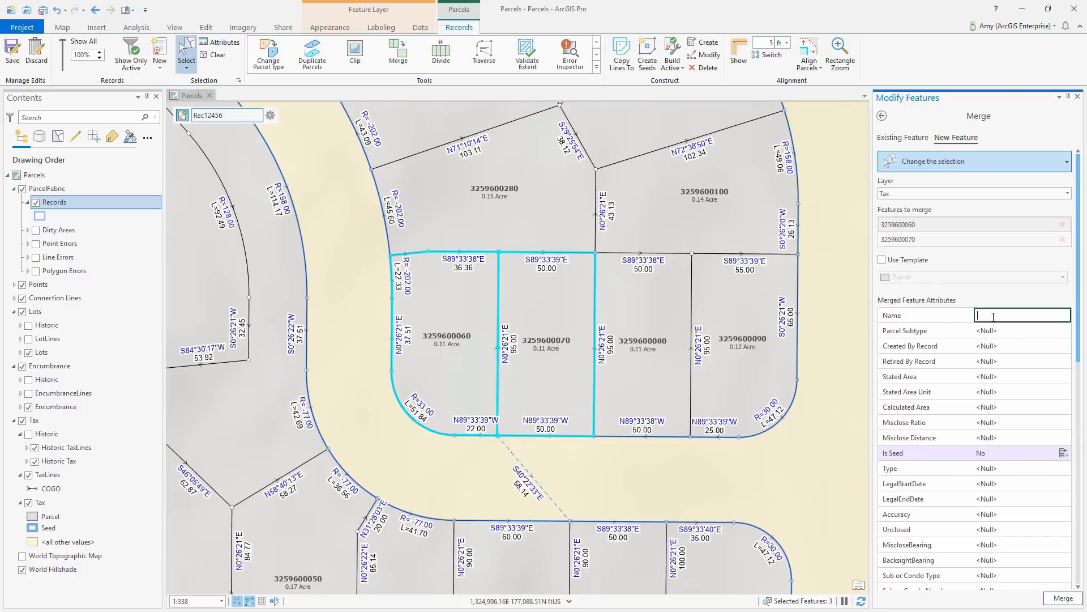
click(1063, 598)
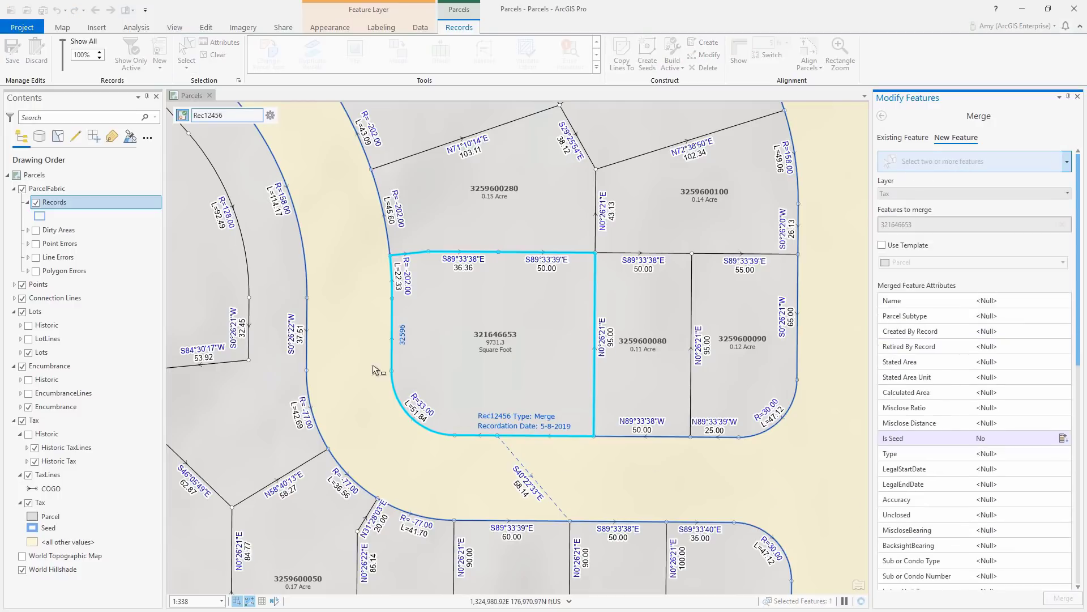
click(30, 435)
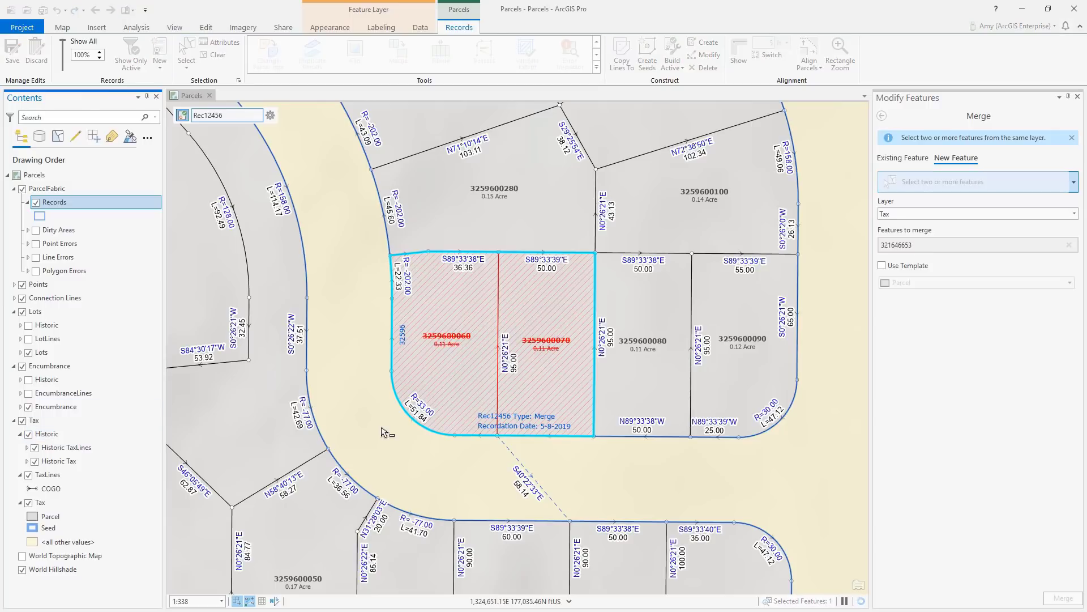
click(29, 435)
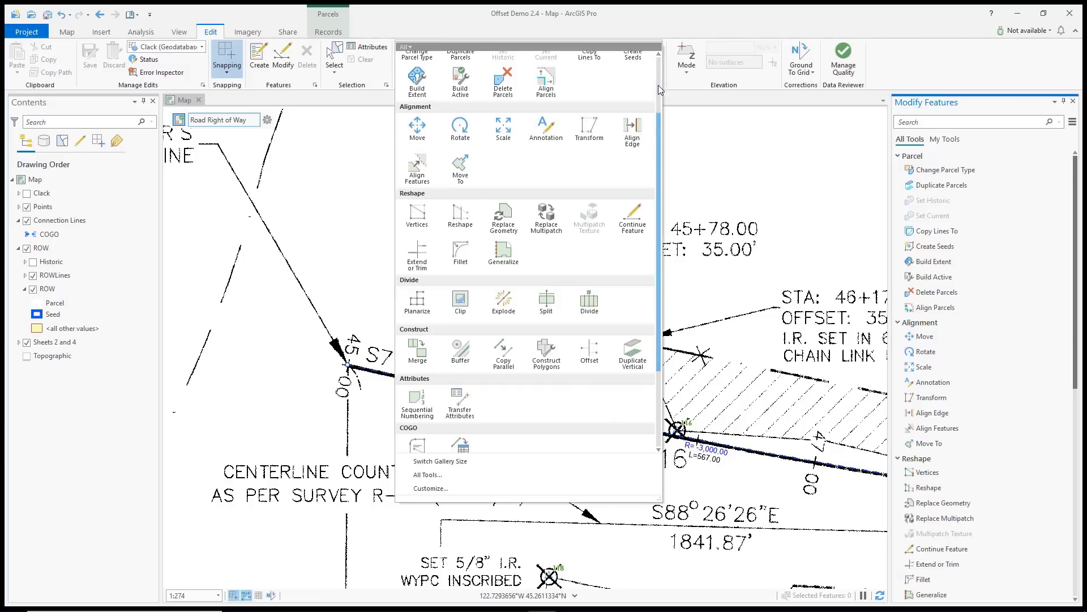
Step: Trace the road and create a ParcelLines offset line from station 4,500, with offsets of 30 to 145 ftUS
click(587, 354)
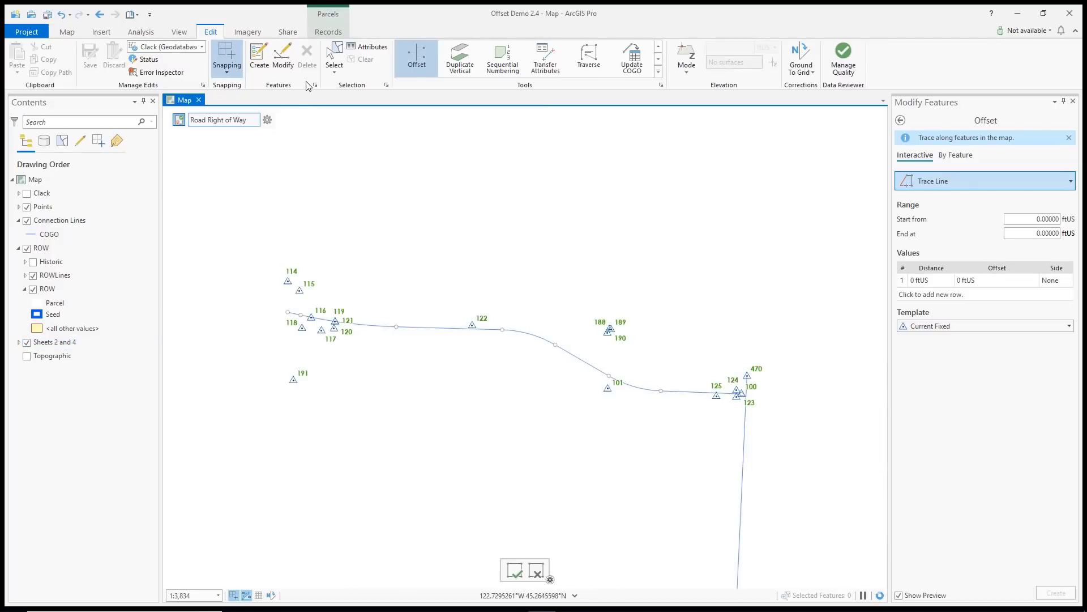
click(288, 311)
double_click(742, 392)
click(1063, 204)
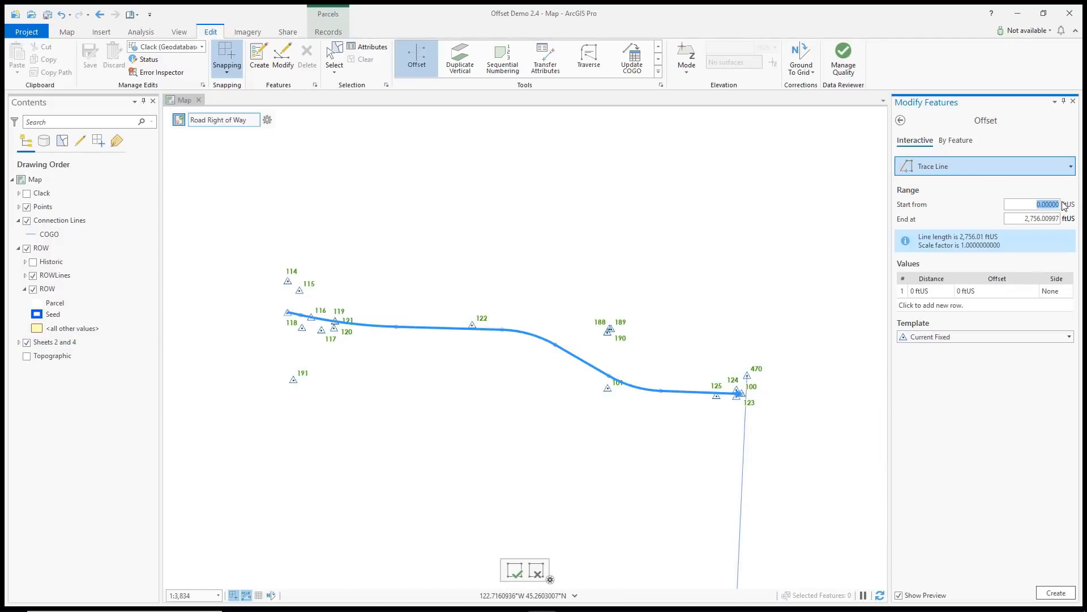
text(4,5)
text(00)
key(Tab)
key(Tab)
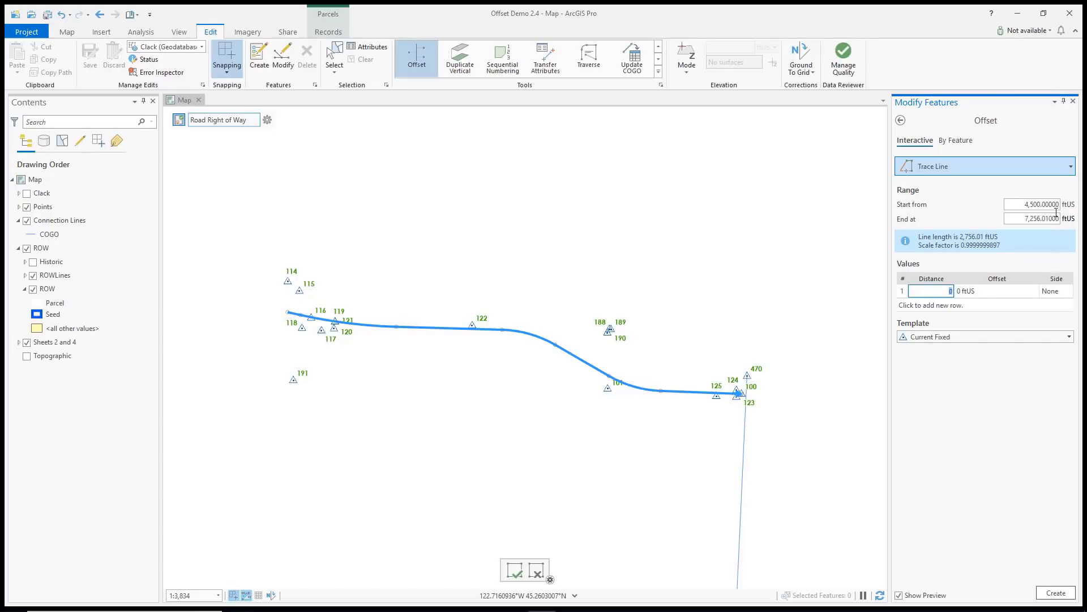
click(1070, 336)
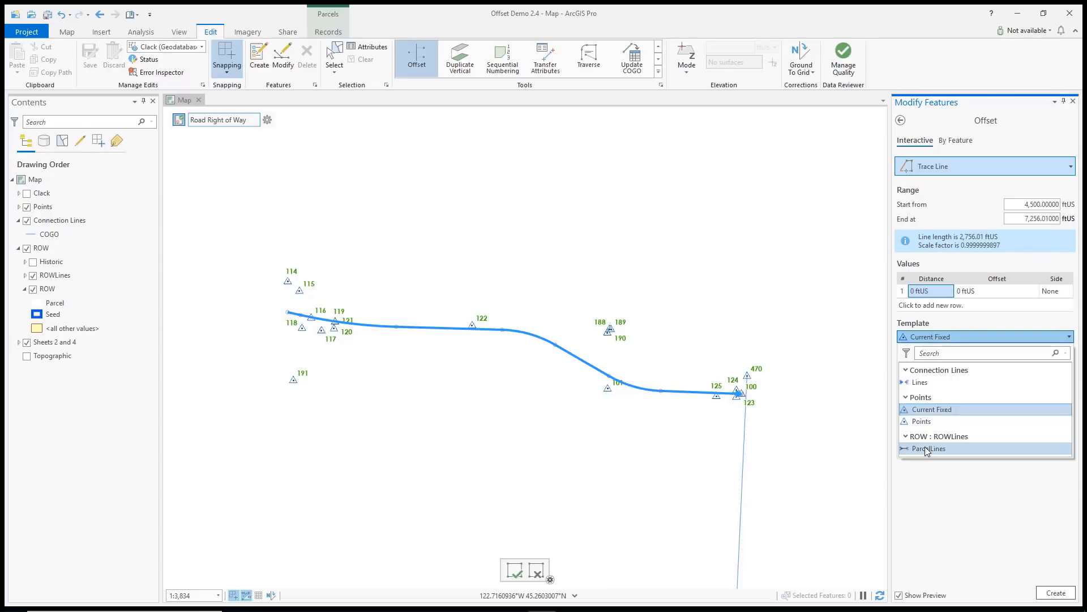
click(926, 449)
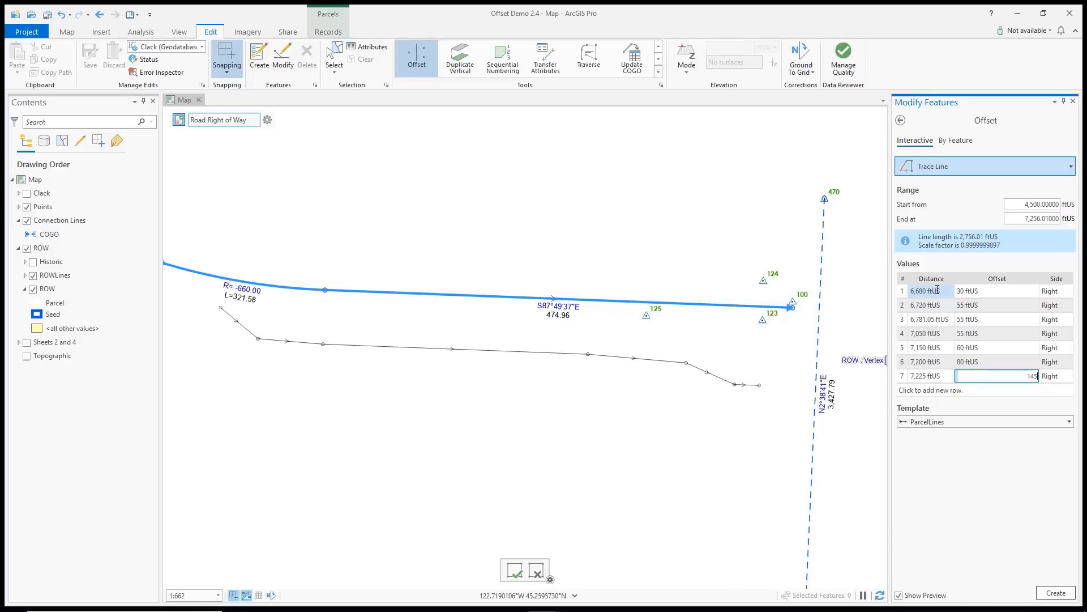
key(Return)
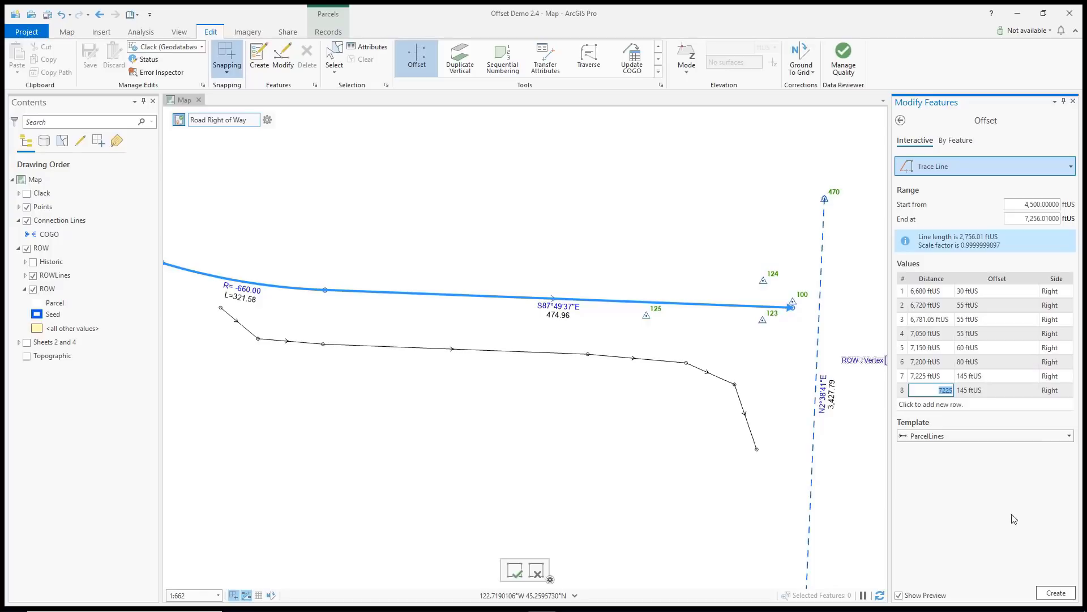
click(1055, 592)
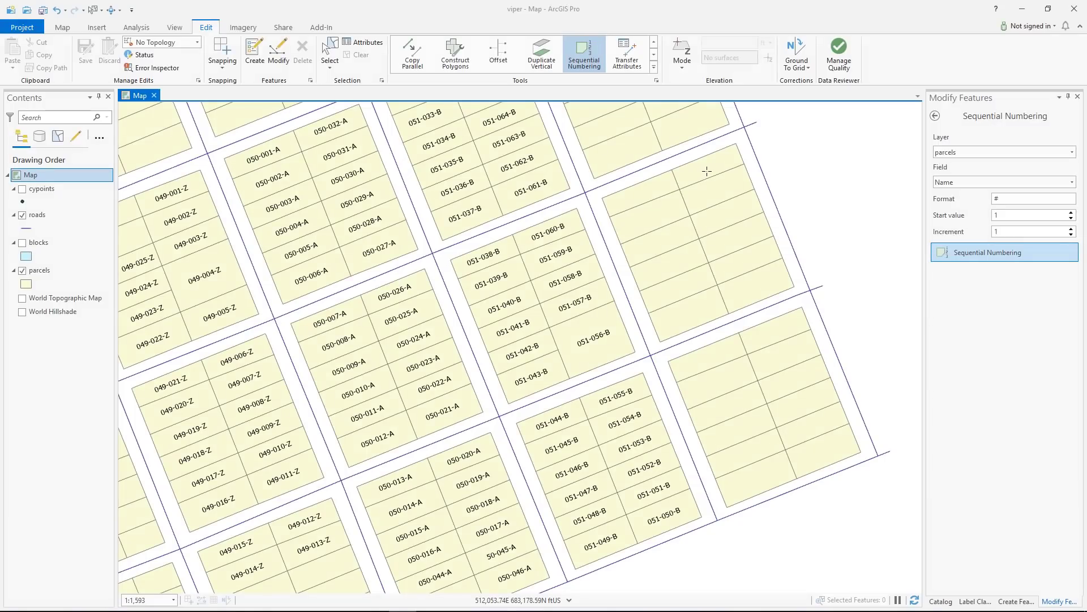
Step: Sketch a numbering line across the first empty block to number its 12 parcels
click(706, 171)
click(752, 297)
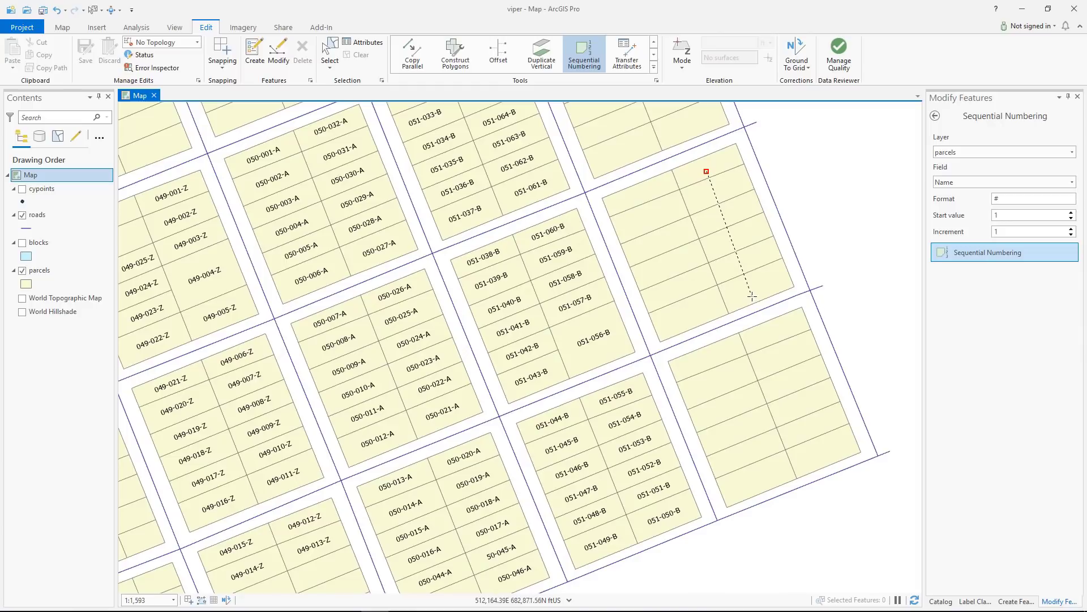
click(700, 312)
double_click(640, 200)
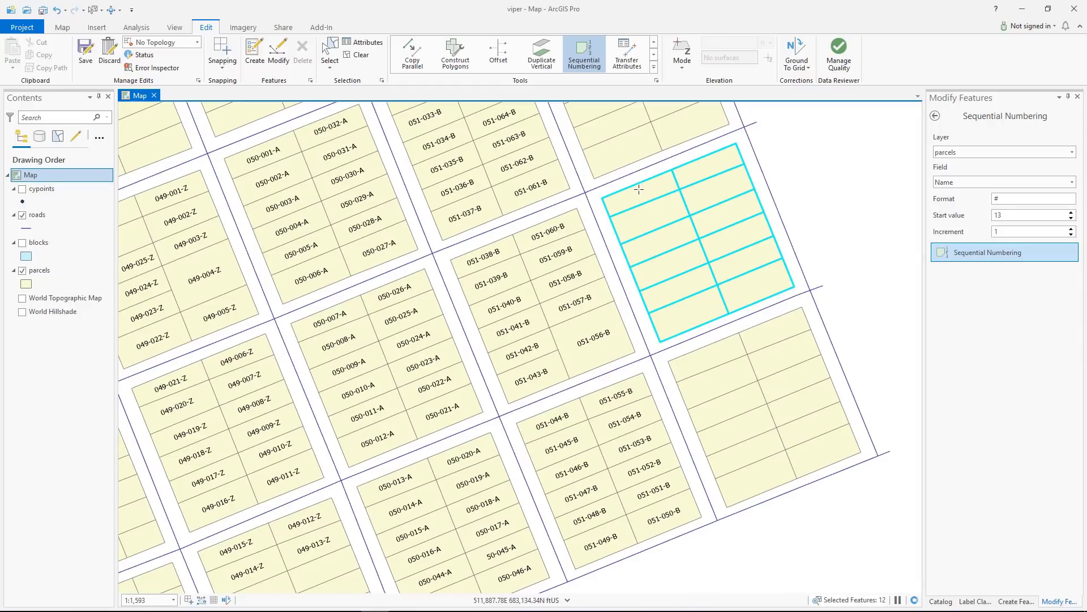
Step: Set the format to 052-###-C and number the lower block's parcels 052-013-C through 052-024-C
double_click(1009, 198)
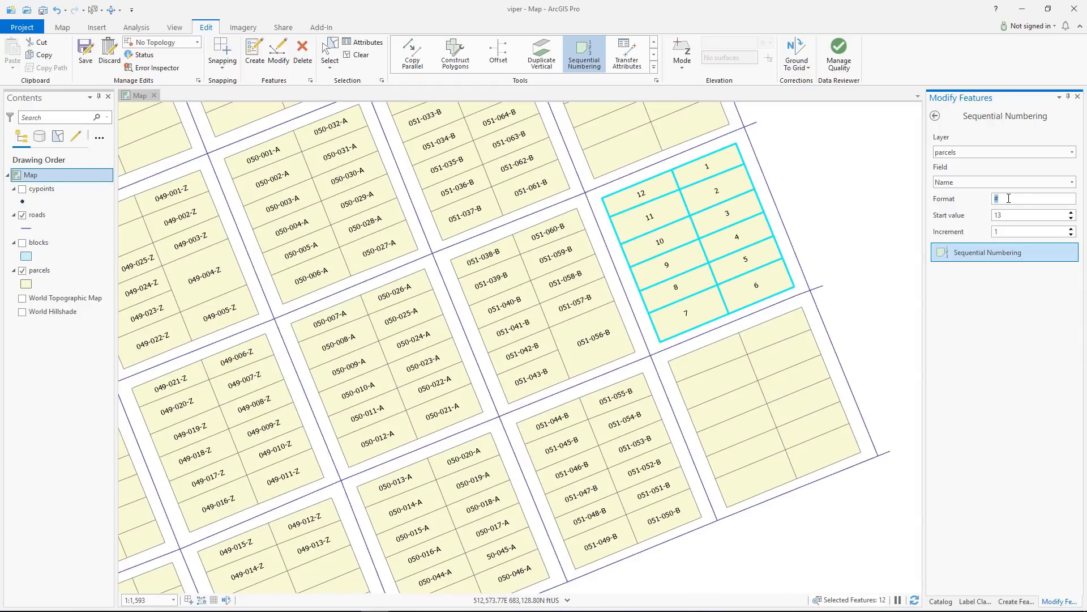
text(052-###-C)
click(785, 323)
click(824, 453)
click(762, 474)
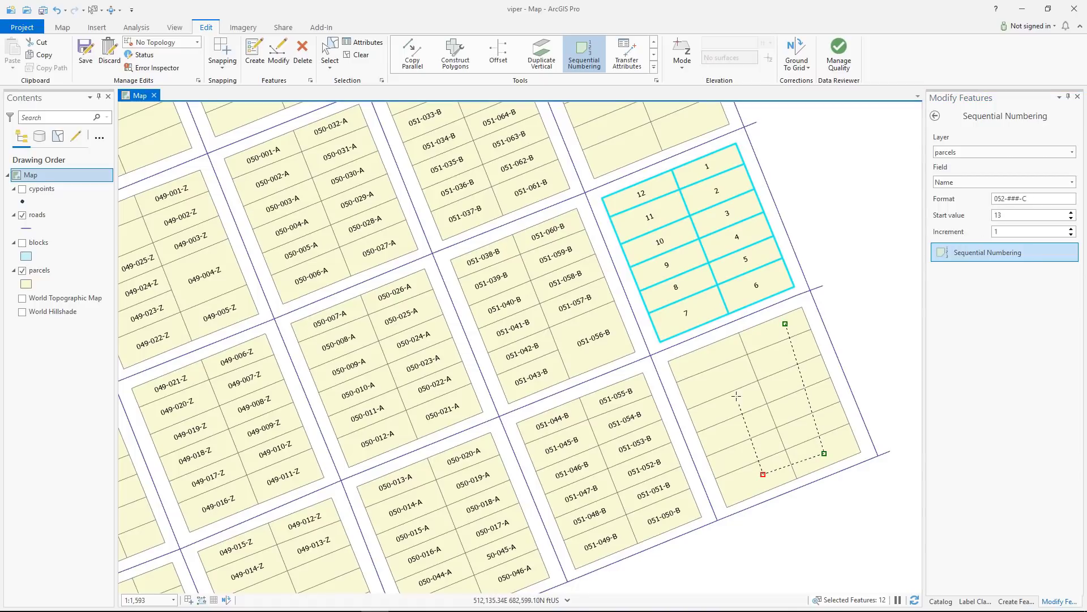
double_click(711, 355)
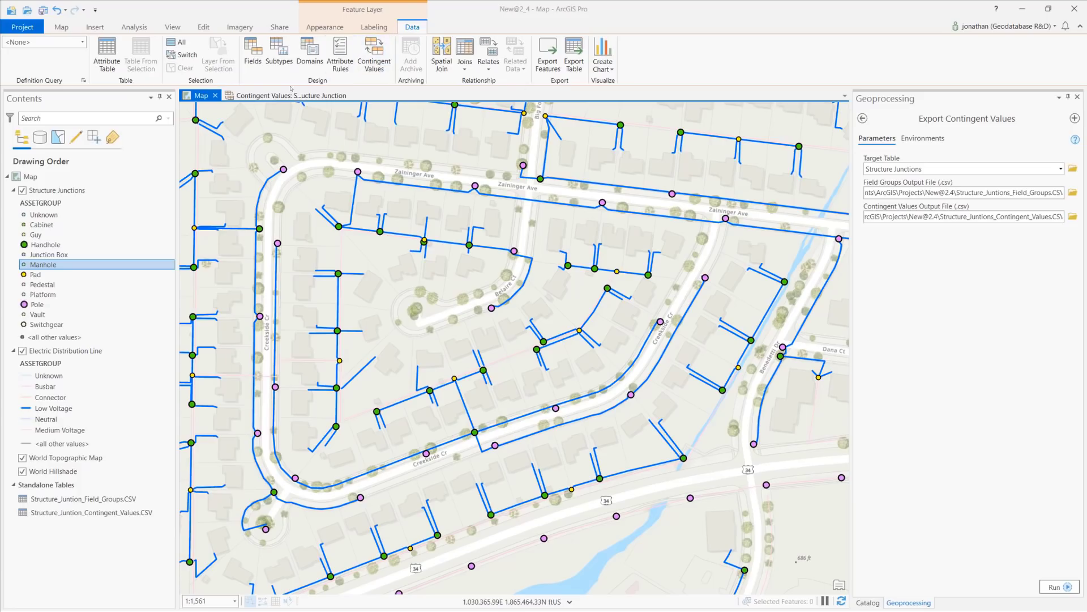
Step: Review the Structure Junction contingent values, run the CSV export and import, and show the Catalog
click(290, 95)
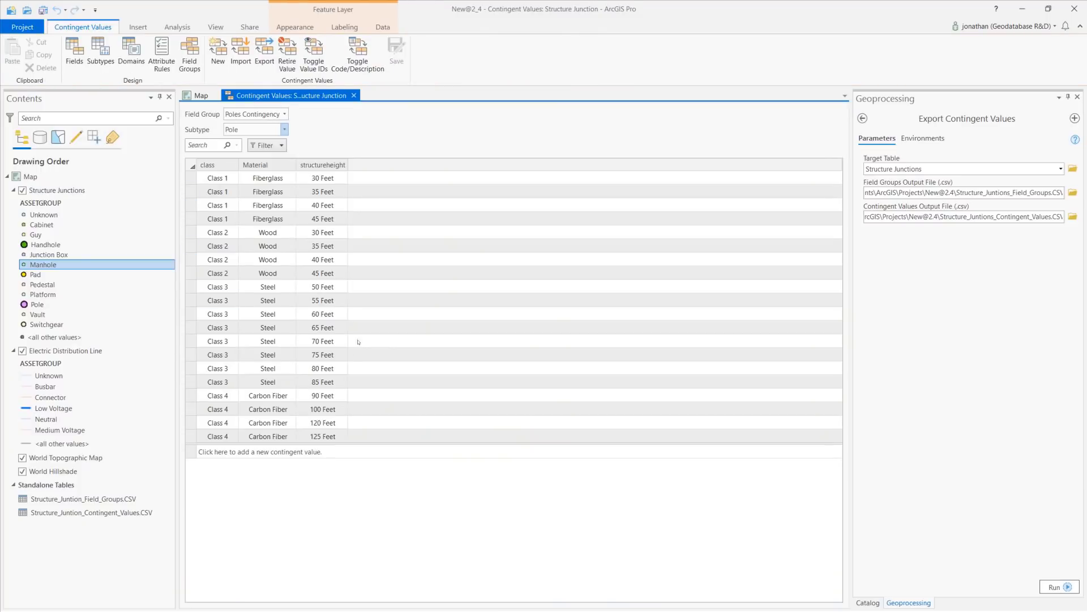
click(944, 101)
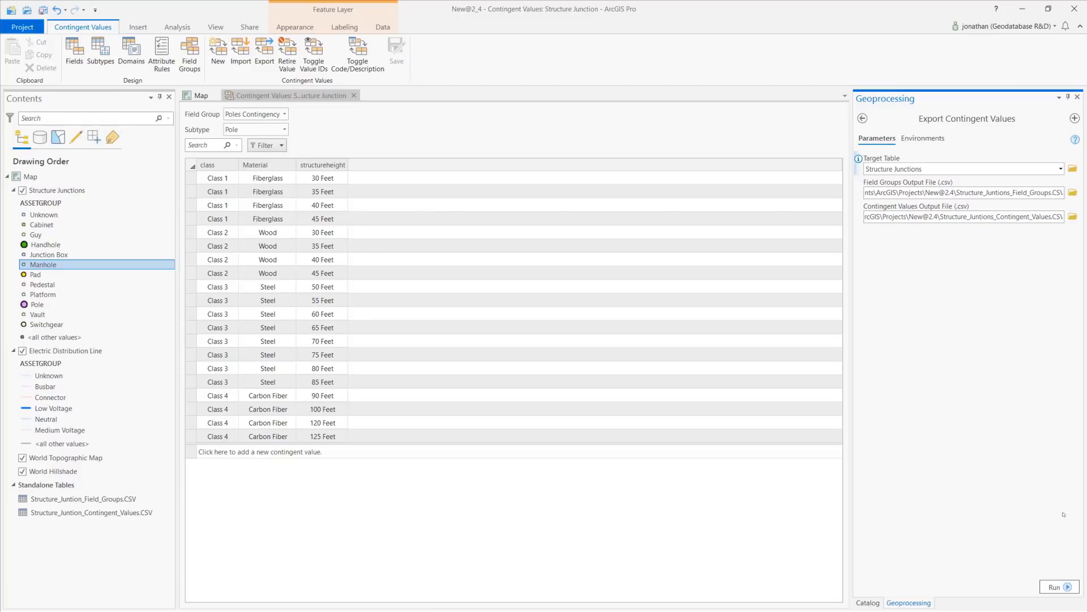
click(1059, 586)
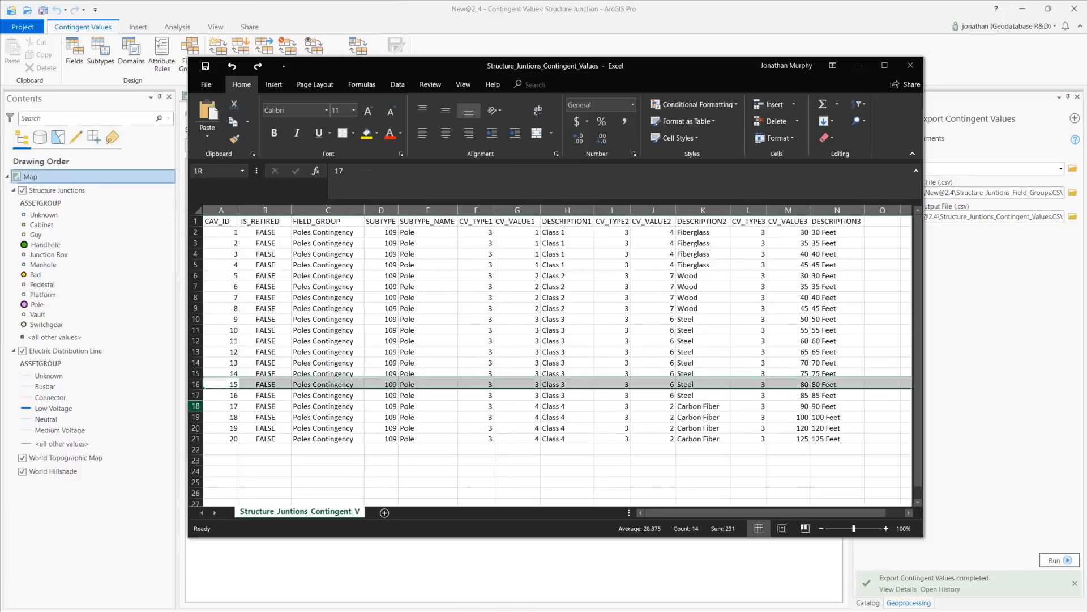
click(196, 406)
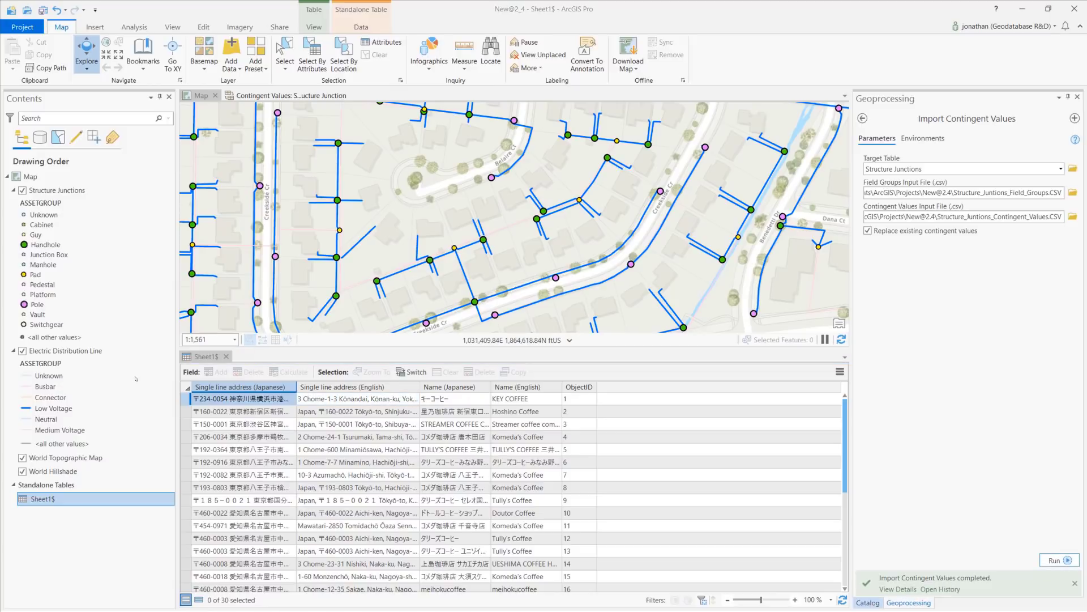
click(868, 602)
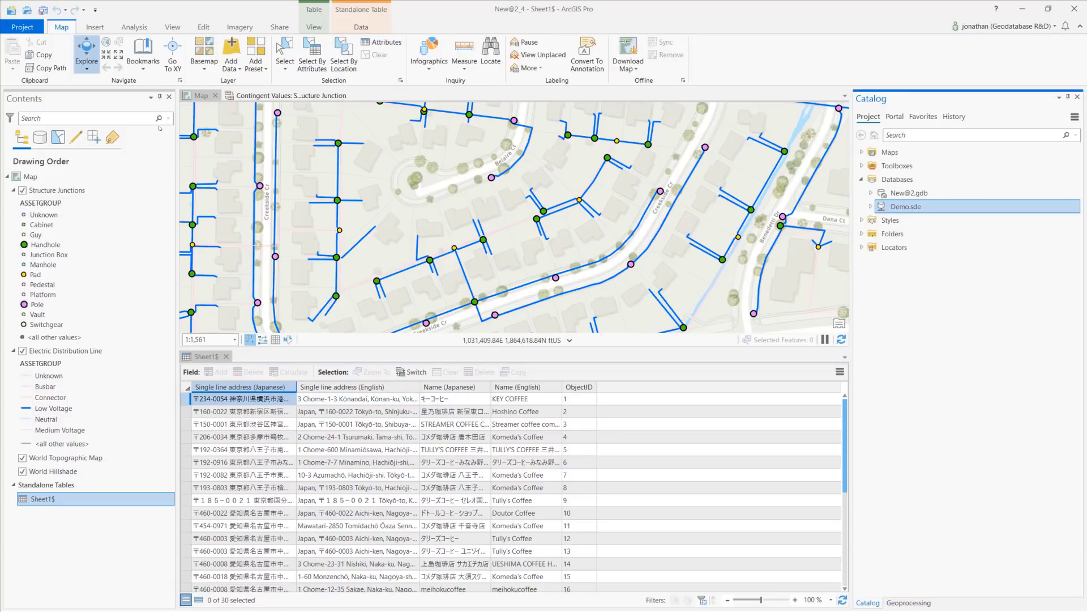
Step: From Demo.sde properties, list connected users and locks, filtering Lock Type to OID Reservation
right_click(908, 205)
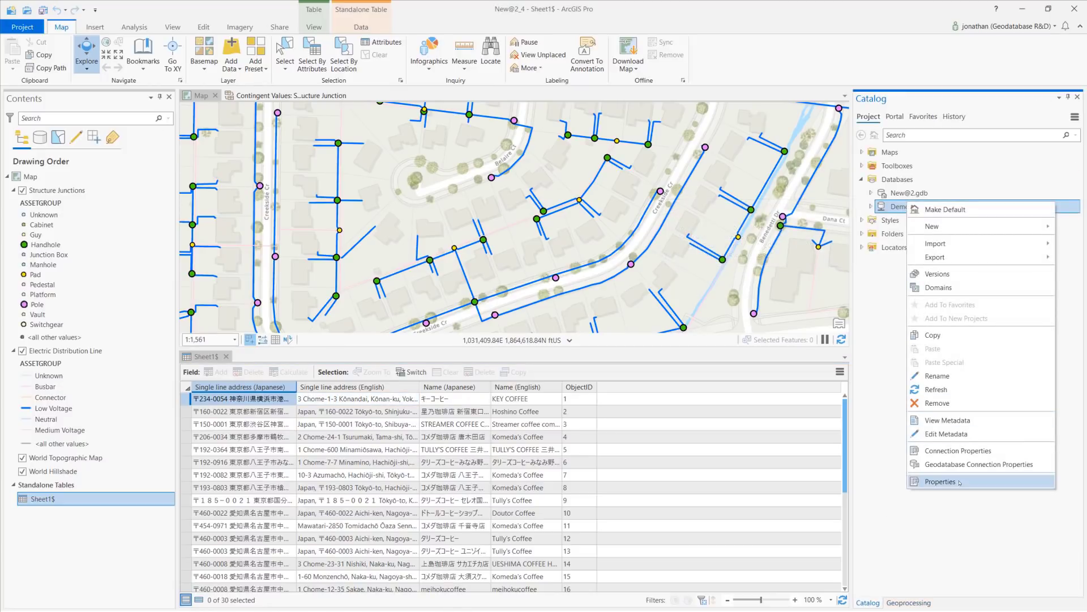
key(Return)
click(437, 189)
click(638, 218)
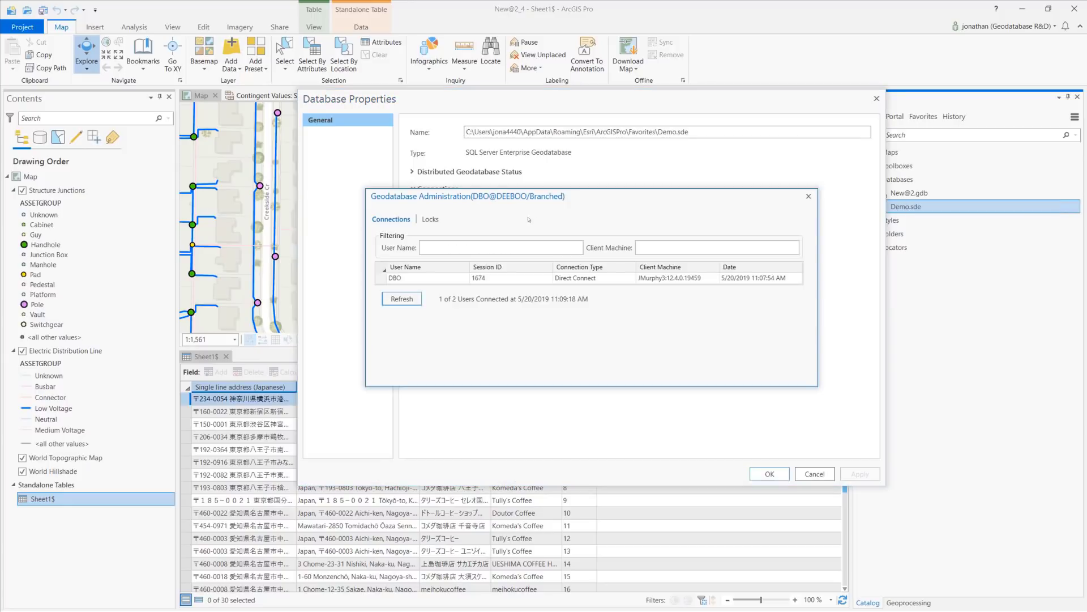
click(431, 219)
click(657, 252)
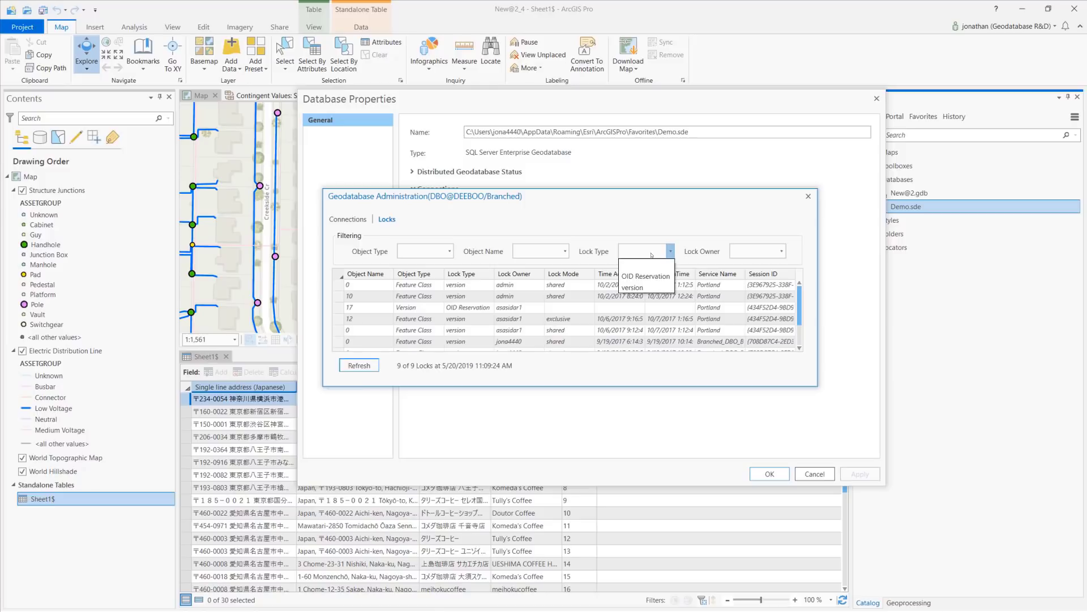
click(645, 276)
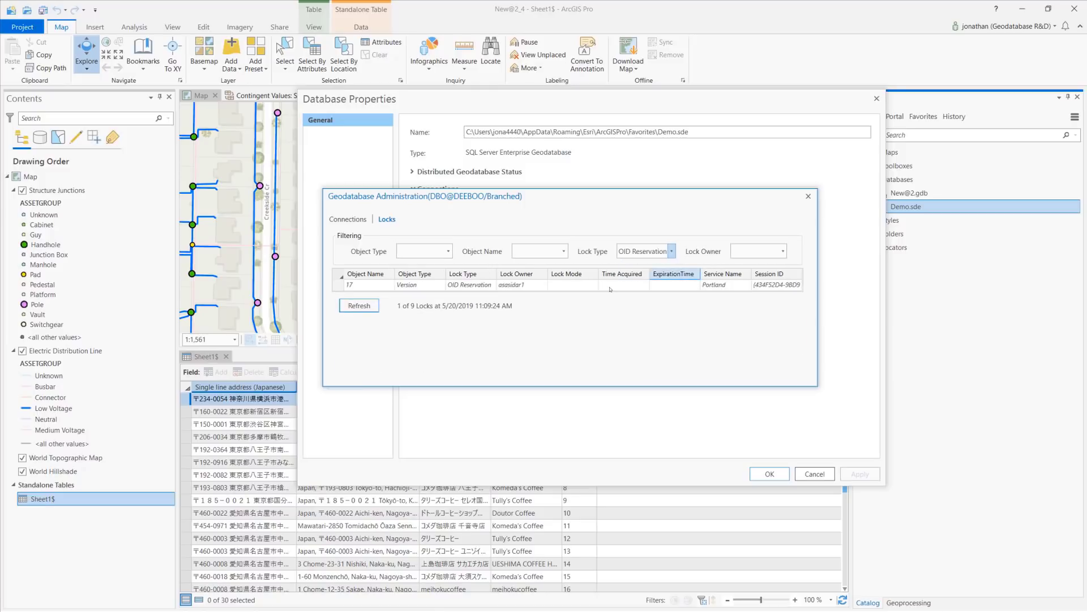
right_click(530, 285)
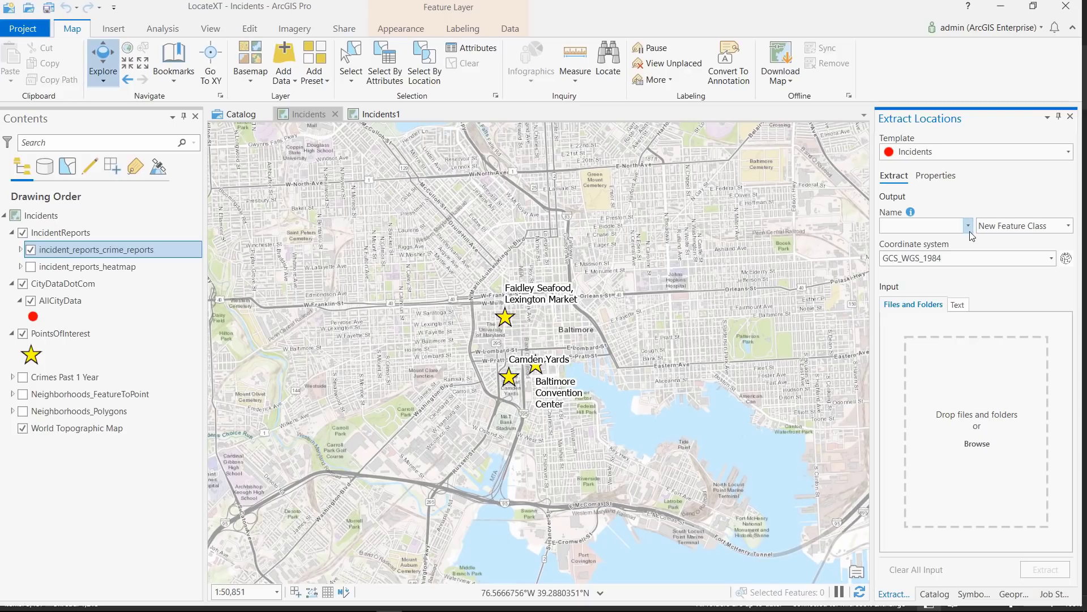
Step: Send output to incident_reports_crime_reports and review the incidenttype custom attribute keywords
click(968, 225)
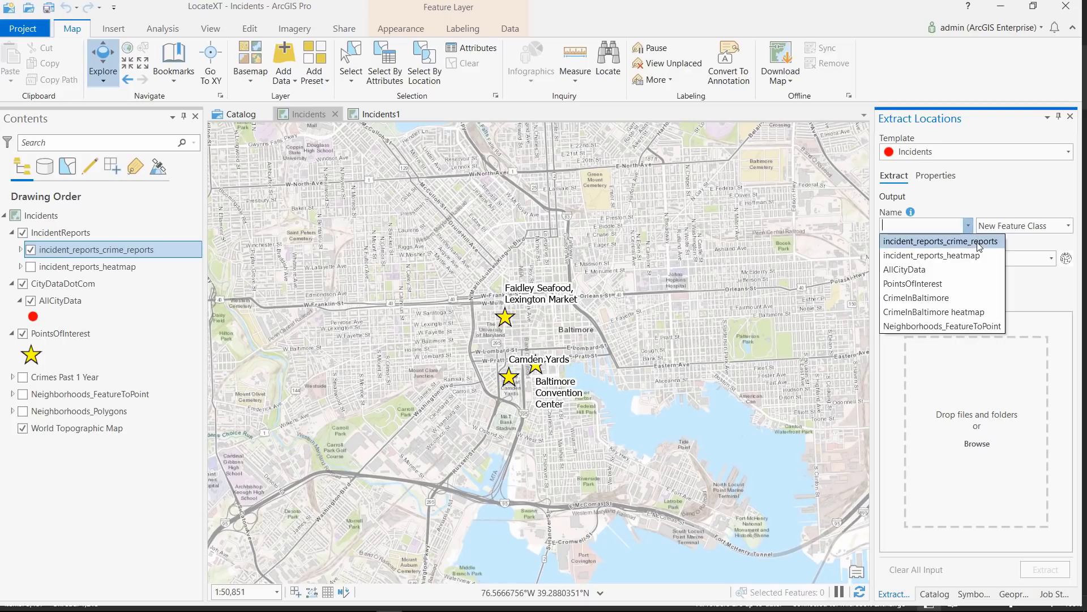
click(976, 242)
click(944, 176)
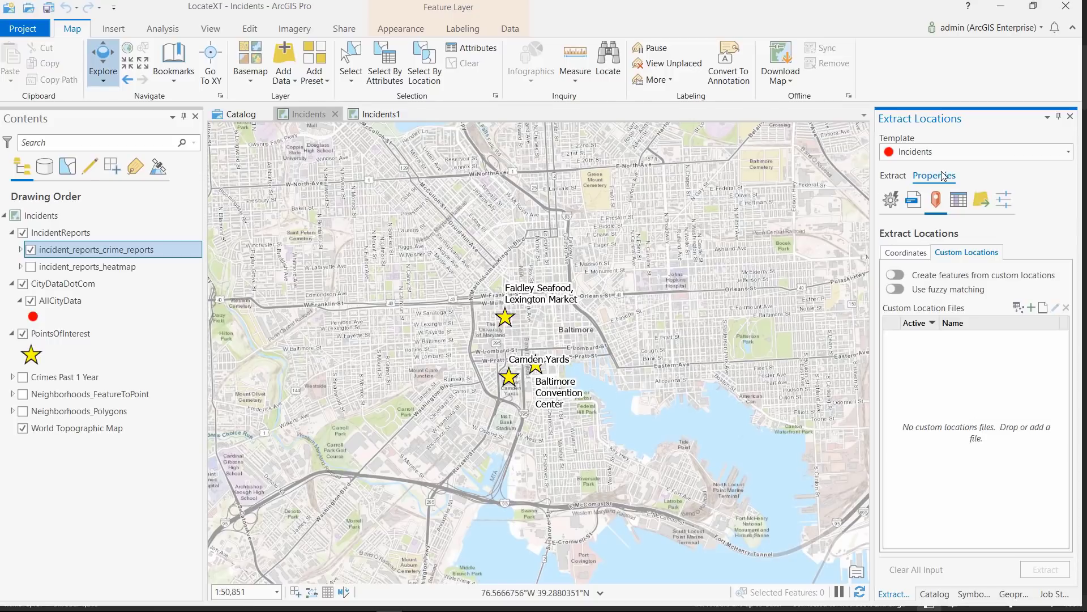
click(959, 199)
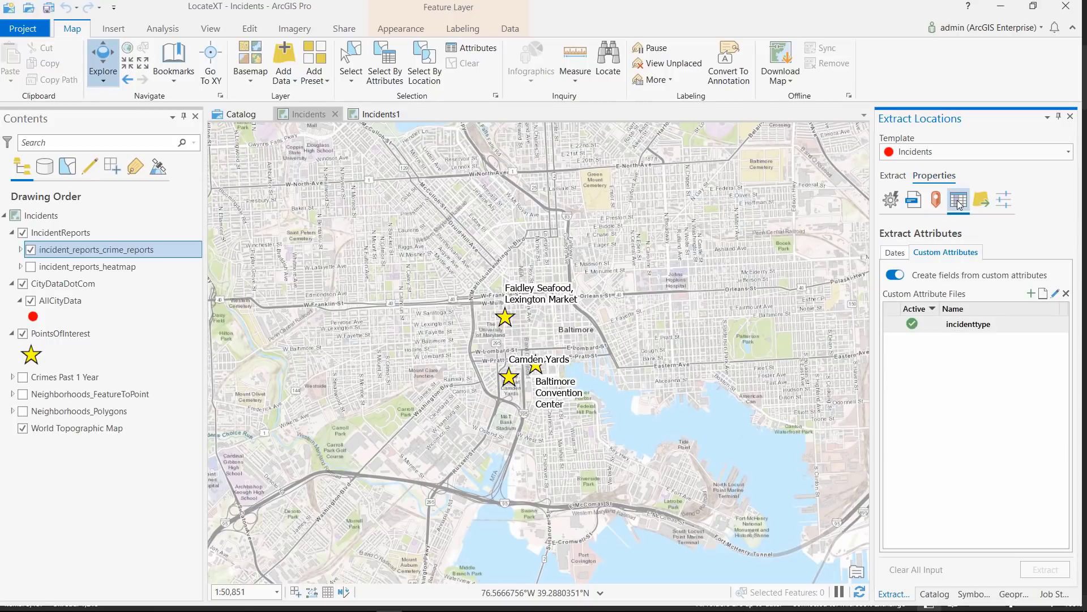
click(963, 328)
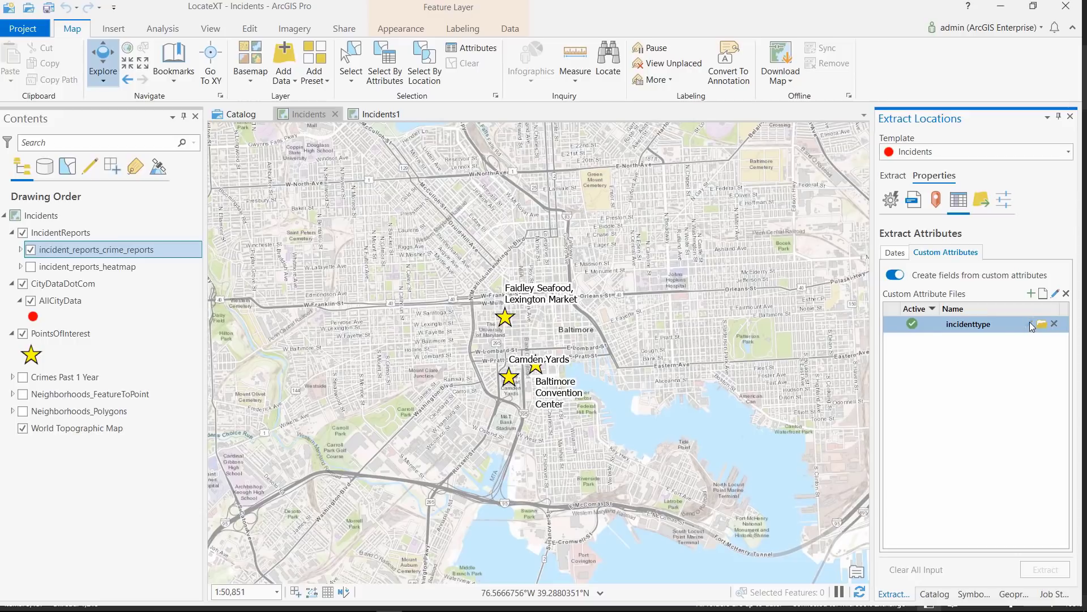
click(1030, 324)
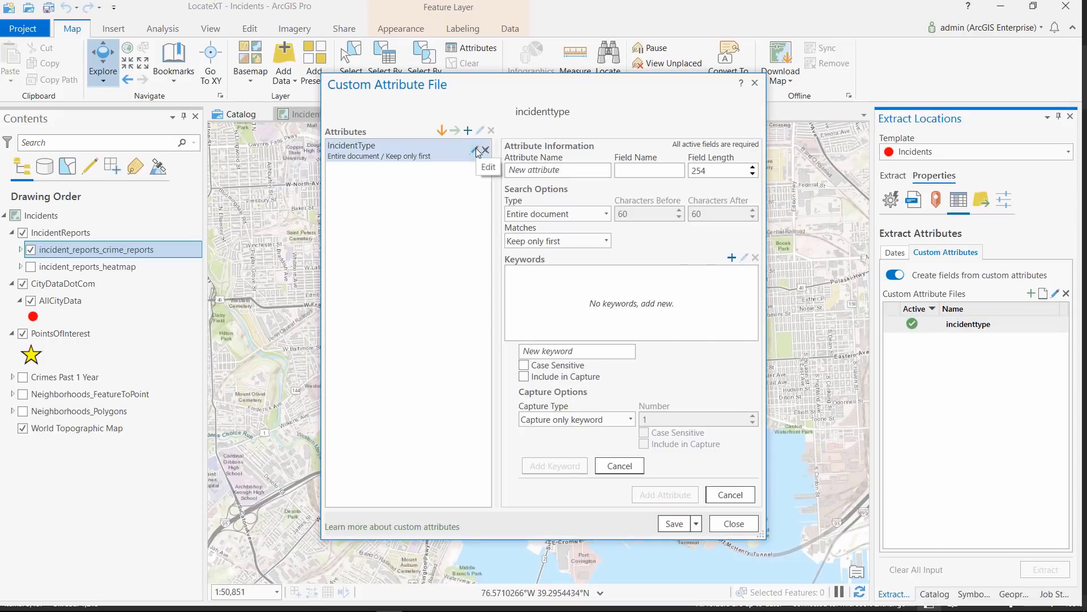
click(478, 150)
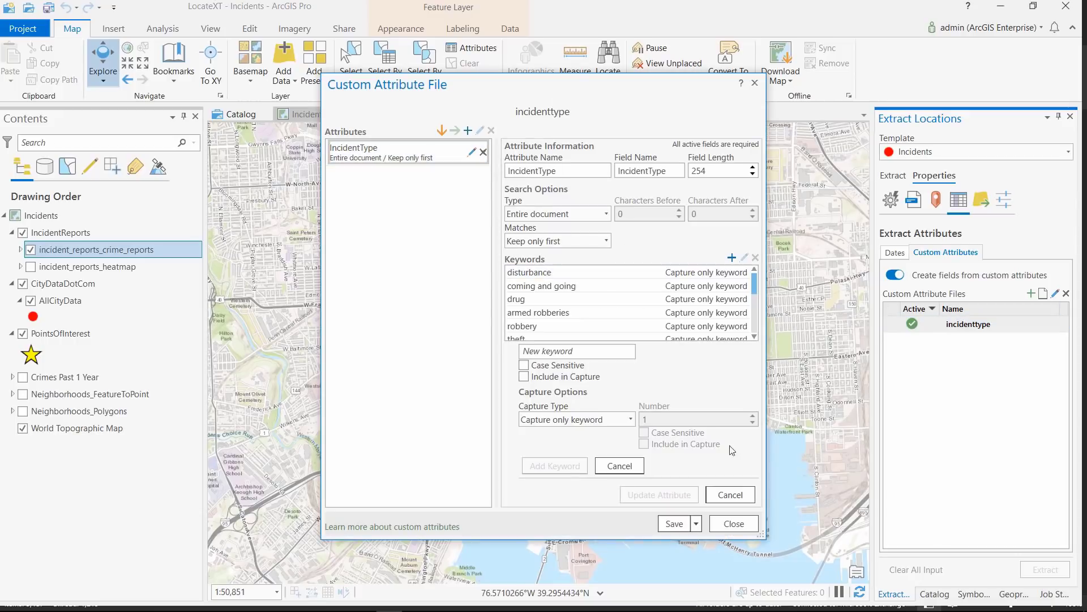
click(749, 522)
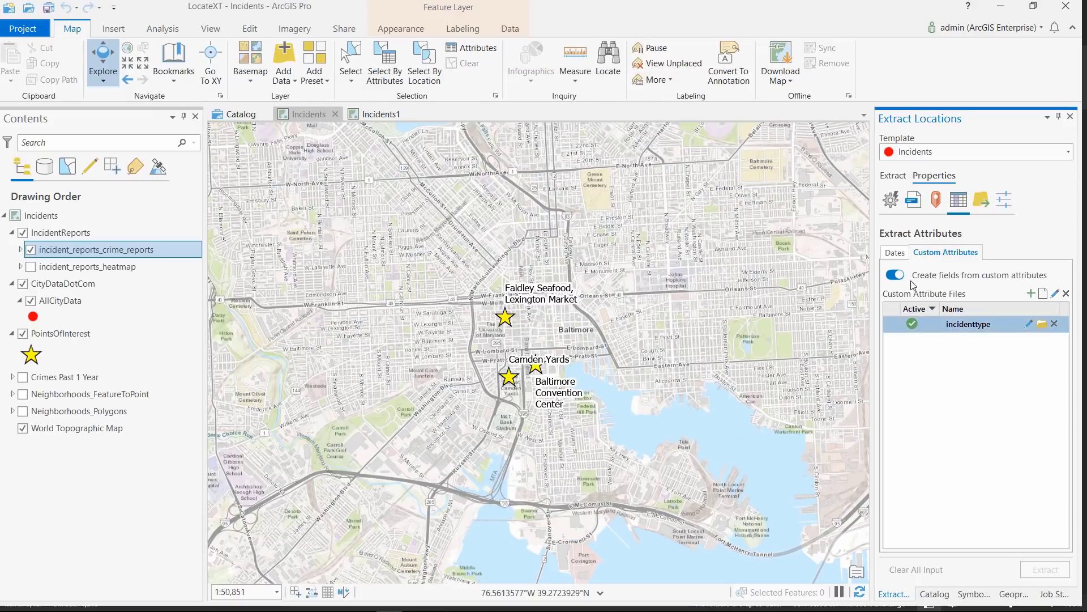
Step: Add the incident reports folder as input and extract locations, accepting the field matching
click(899, 177)
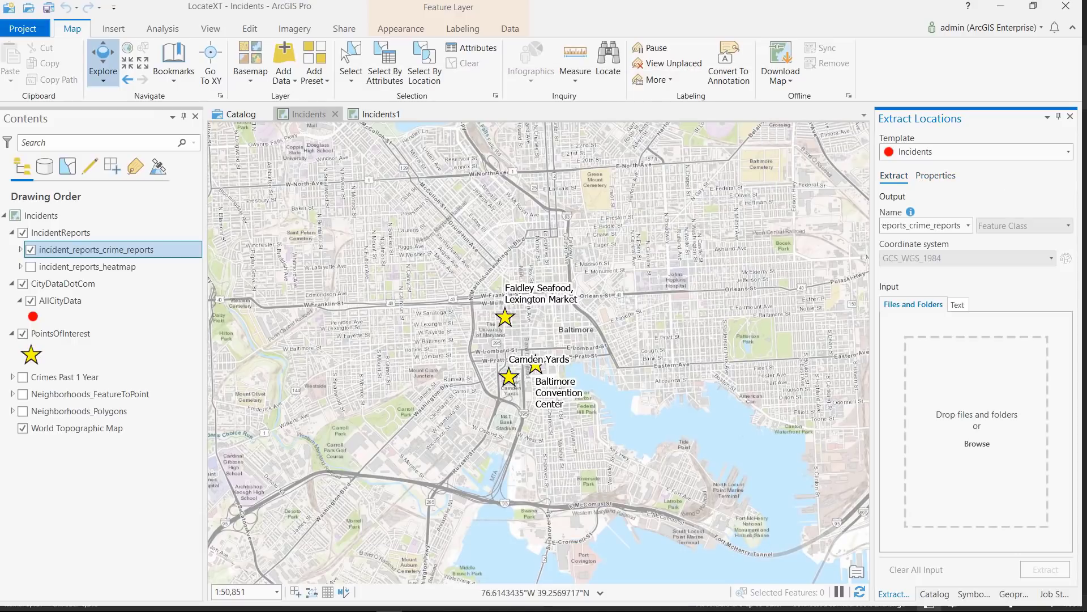
click(233, 596)
click(185, 463)
drag(186, 466, 962, 442)
click(1010, 296)
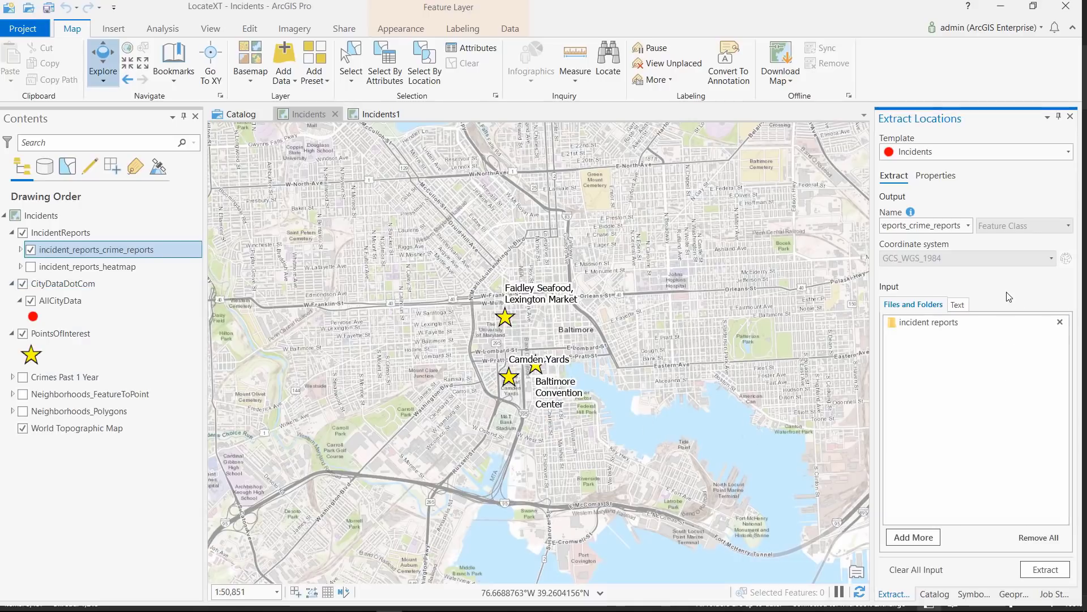
click(1054, 569)
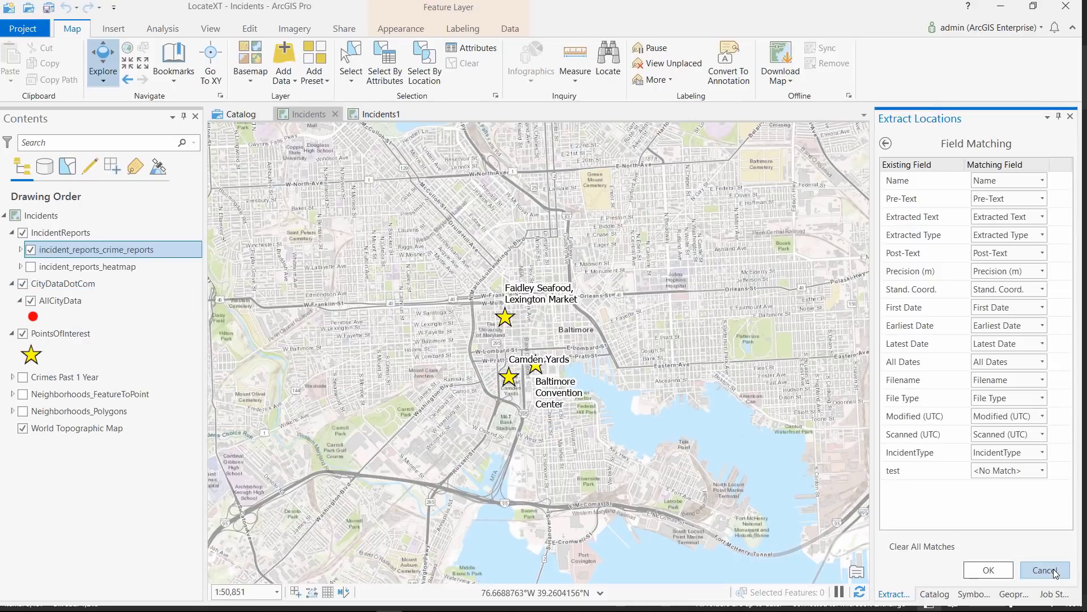
click(994, 570)
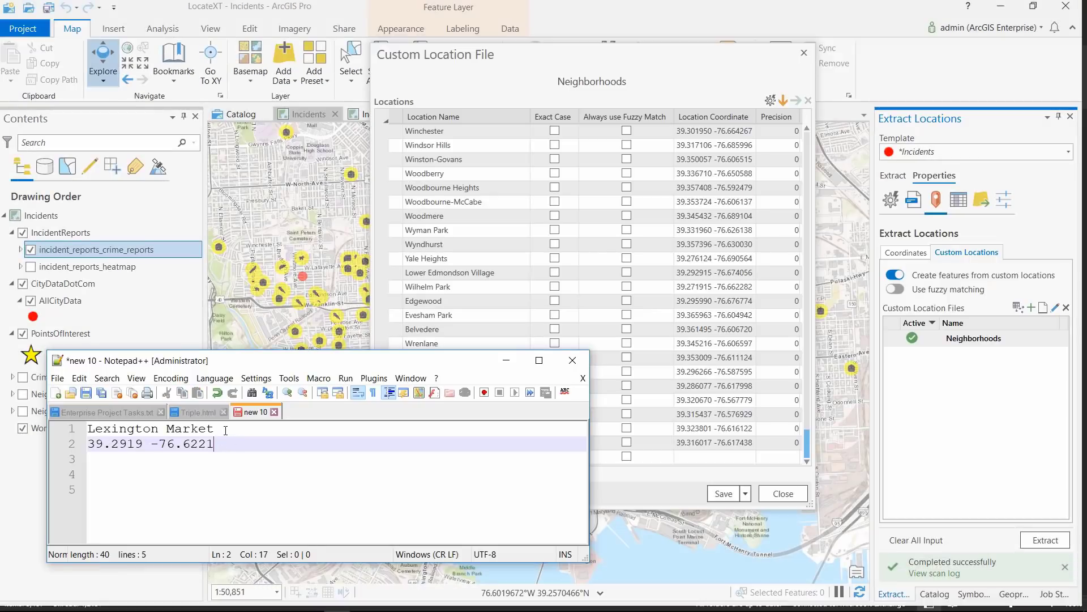
Step: Add a Lexington Market row at 39.2919 -76.6221 to Neighborhoods, save, and re-extract
drag(225, 430, 69, 426)
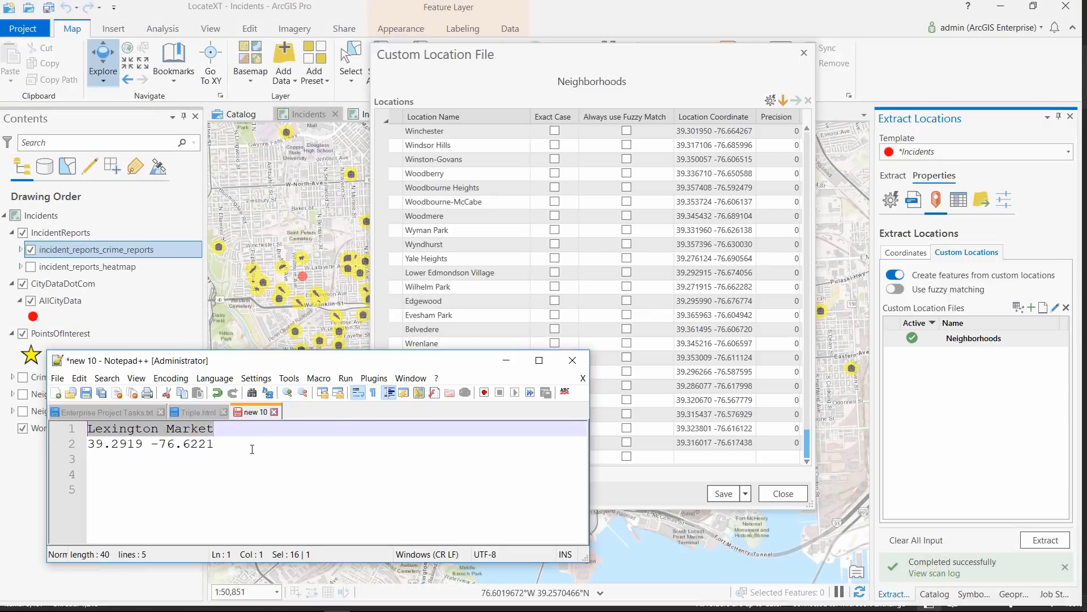
key(alt+Tab)
click(494, 456)
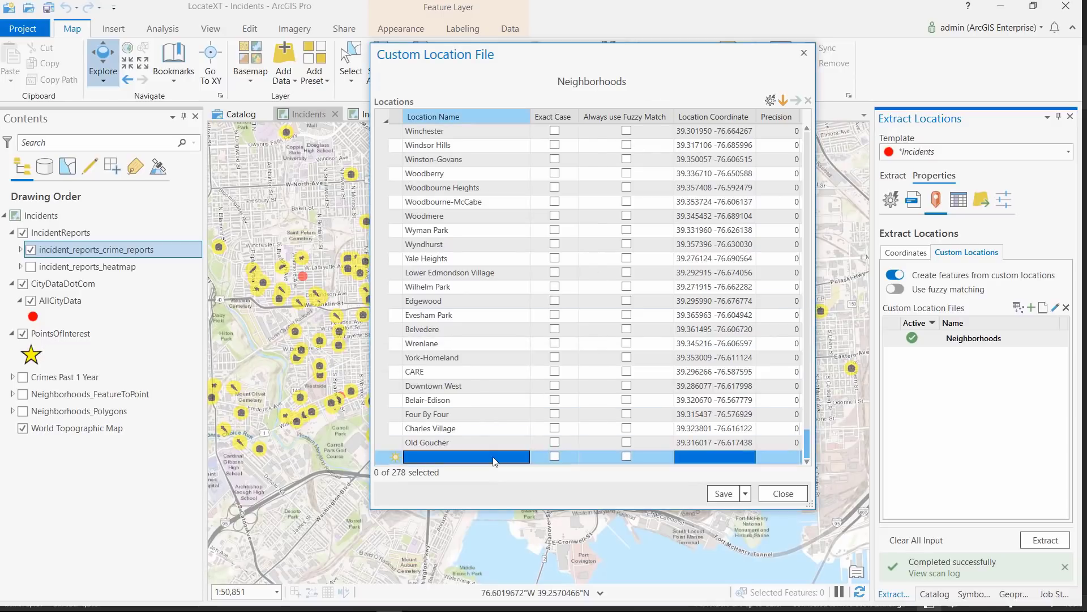
text(Lexington Market)
click(717, 457)
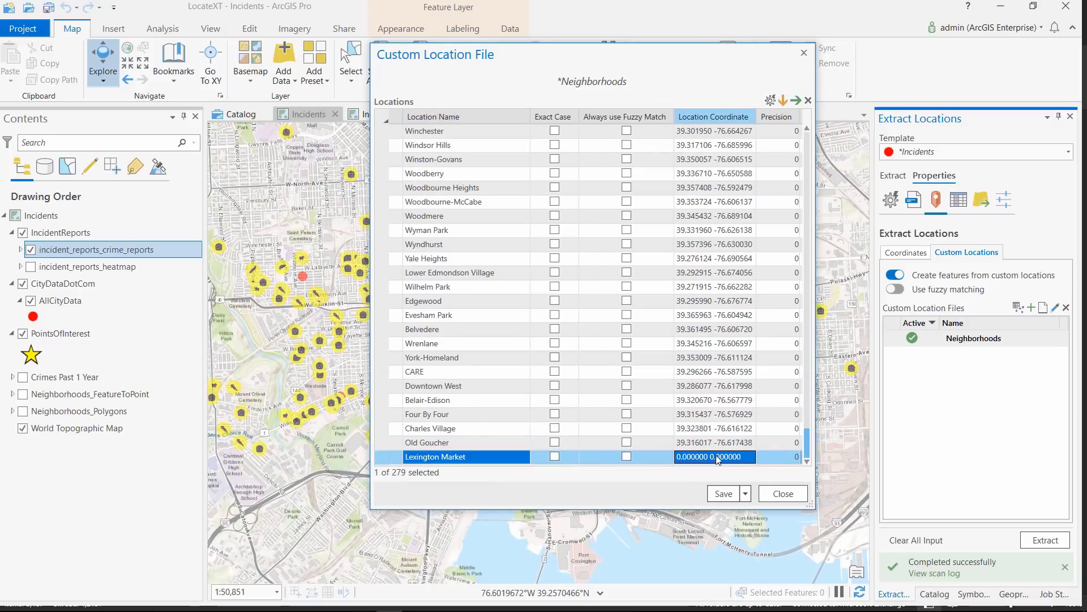
text(39.2919 -76.6221)
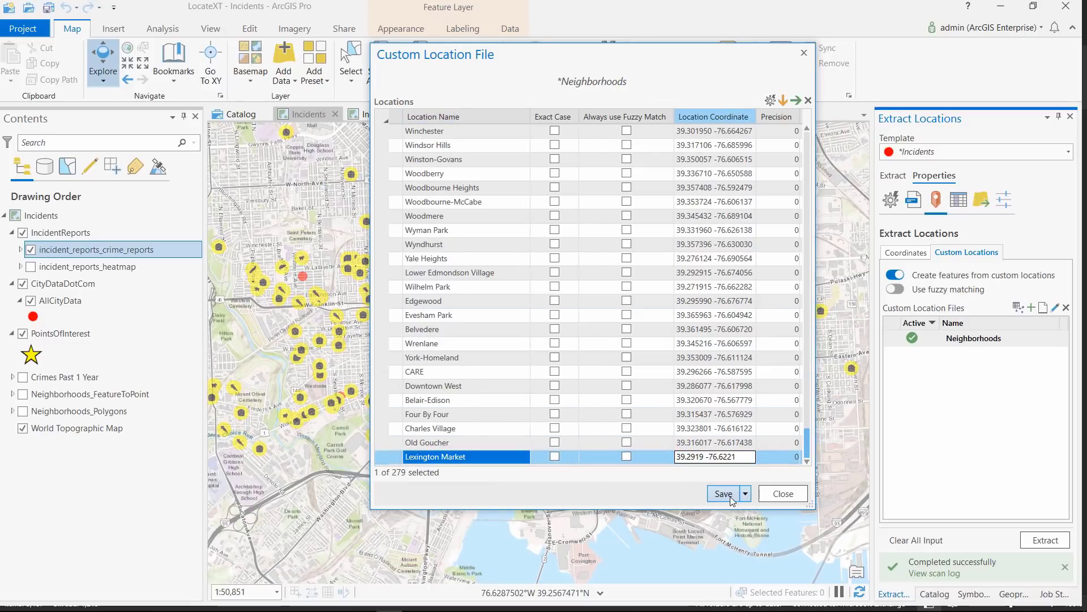
click(724, 493)
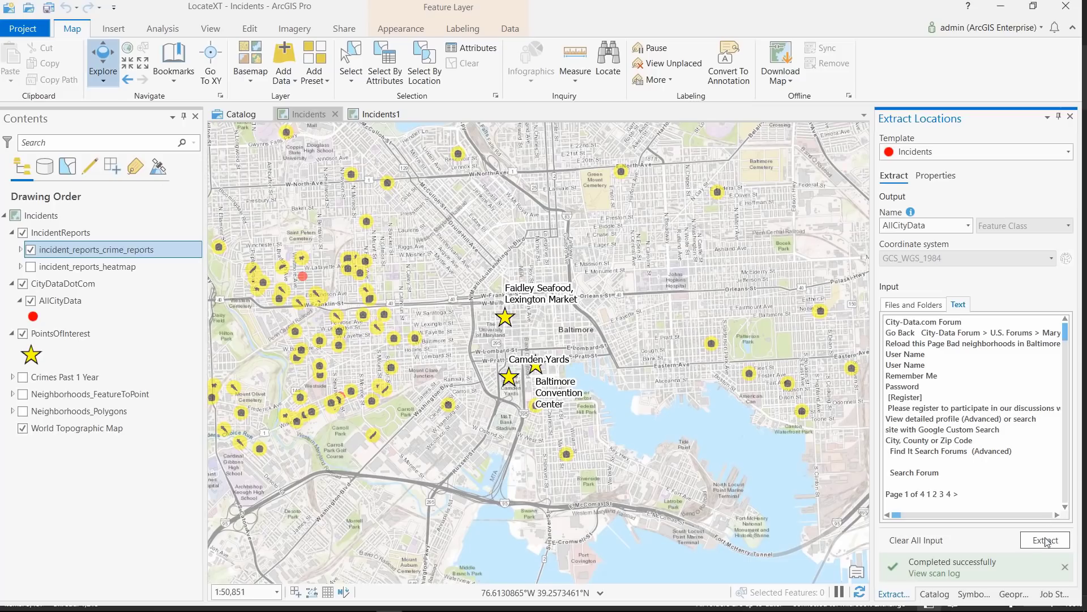
click(1047, 542)
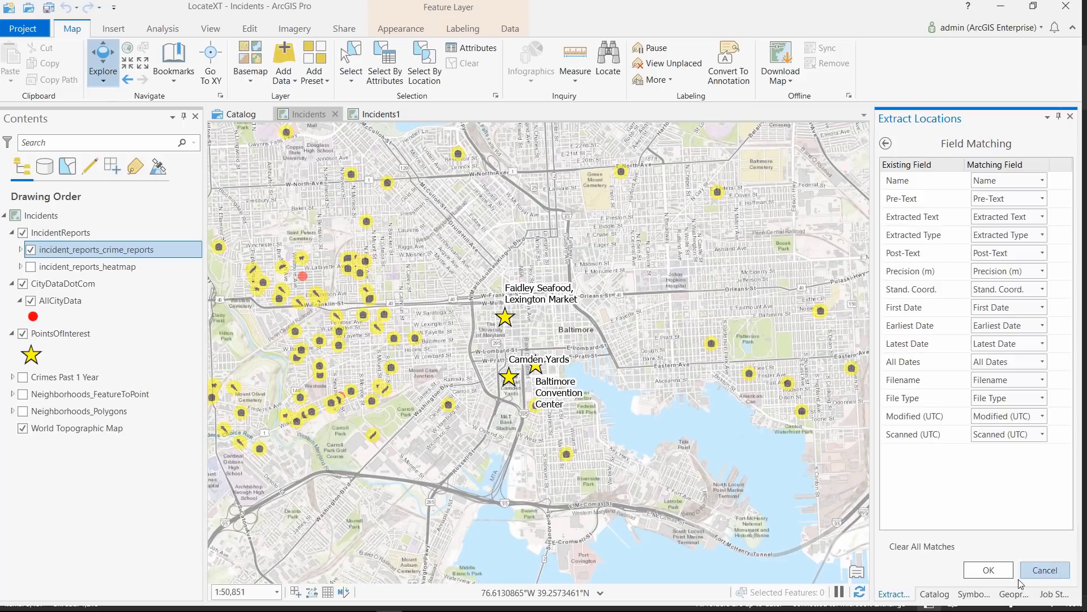
click(995, 571)
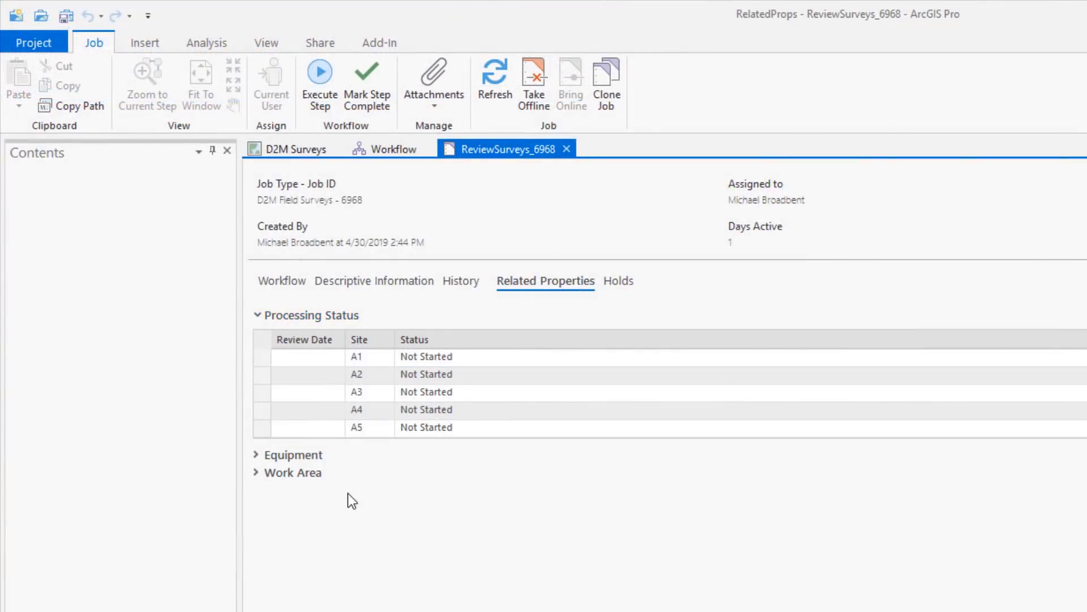
Step: Select site A1 in Processing Status and expand the job's Equipment and Work Area records
click(371, 375)
click(257, 457)
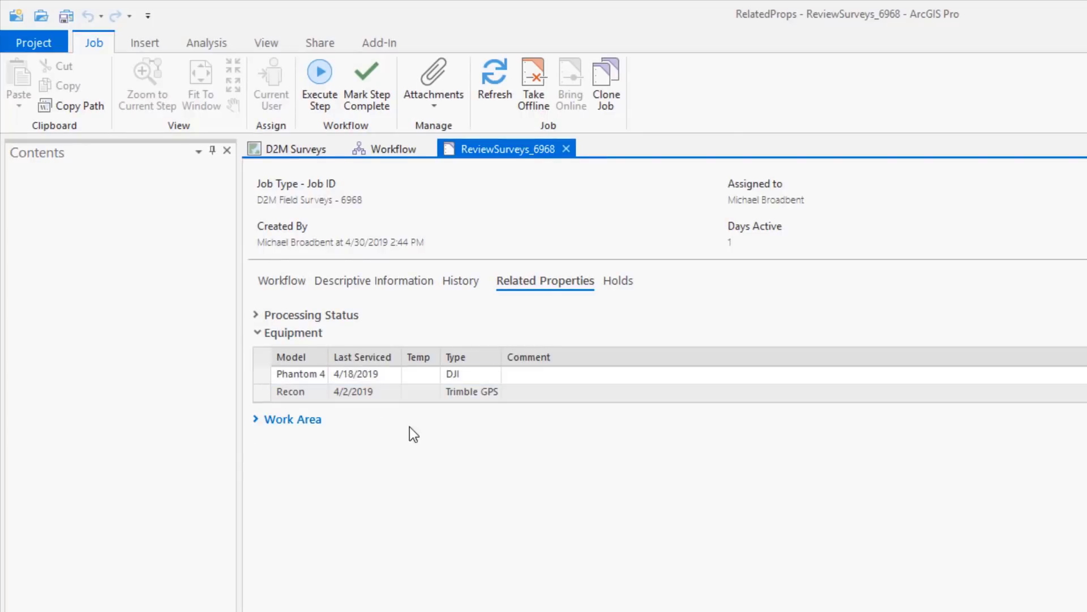
click(257, 422)
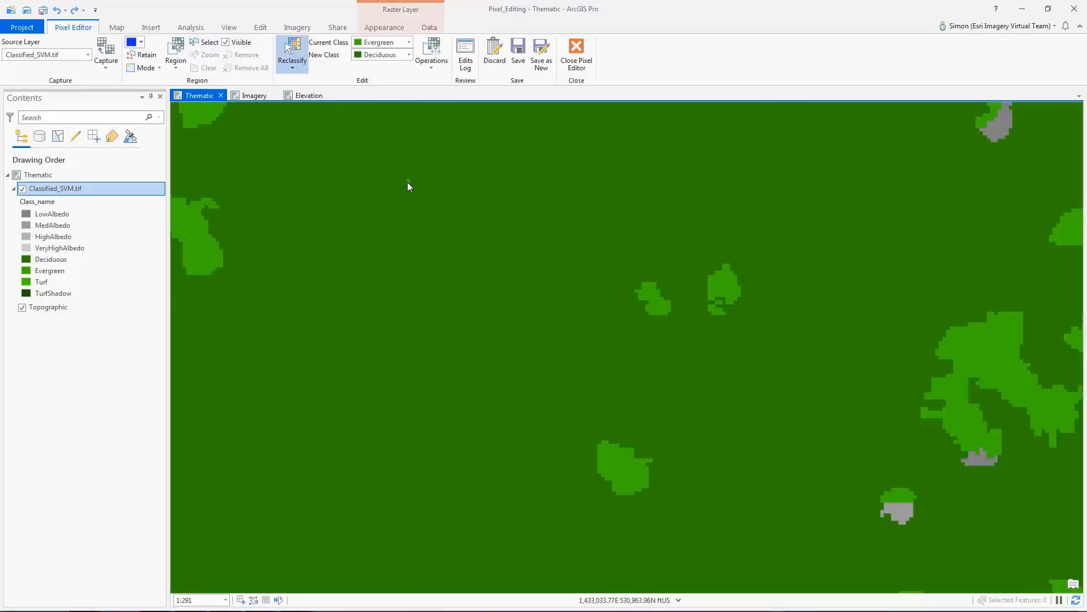
Step: Set Reclassify Region with Capture set to Replace, using North_Clear as the source layer
click(289, 63)
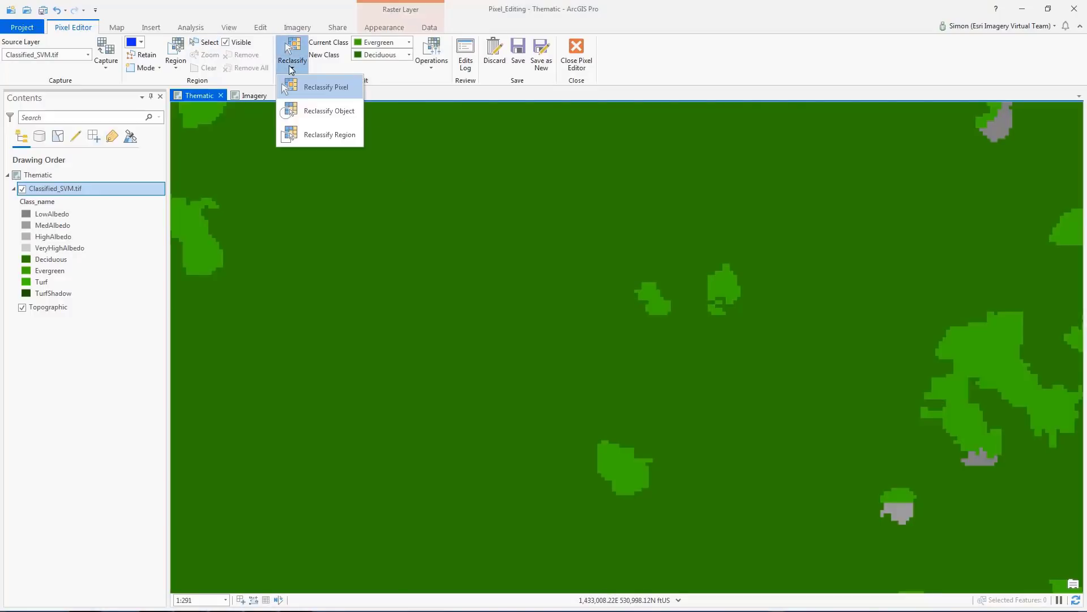
click(317, 137)
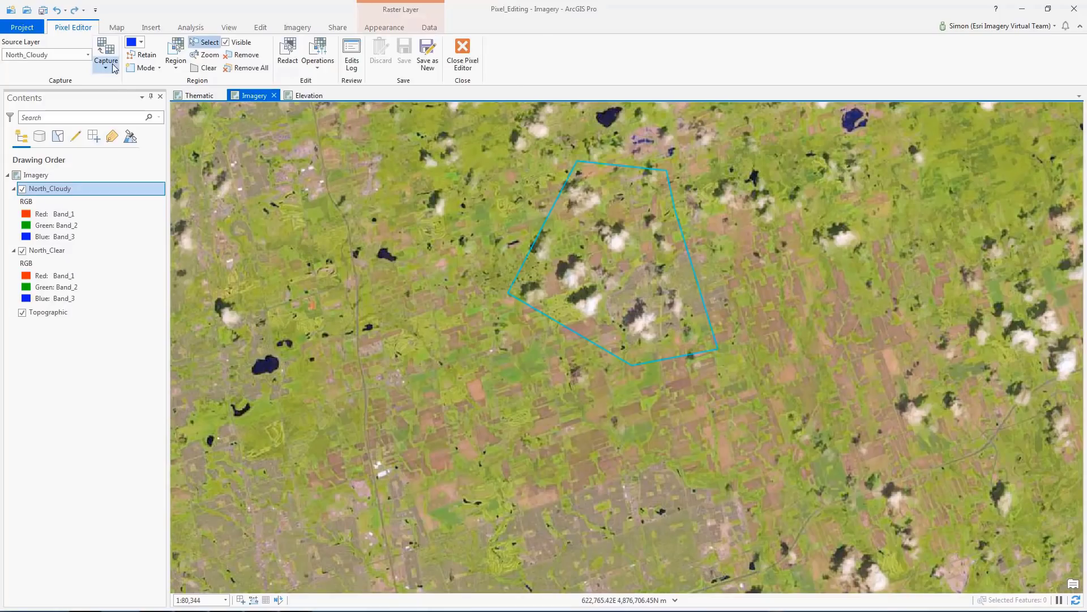
click(112, 64)
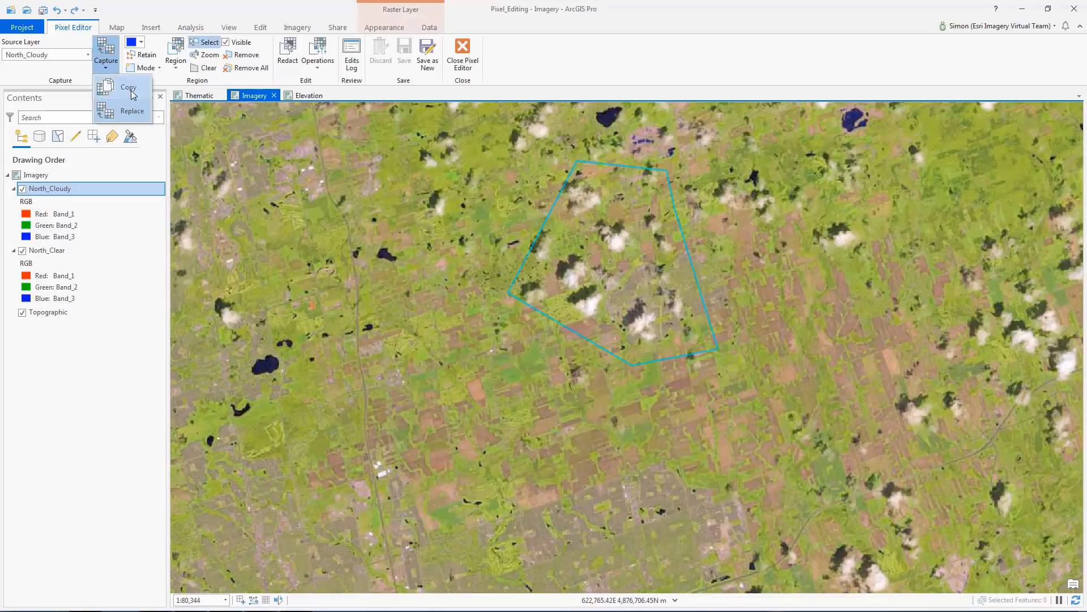
click(126, 111)
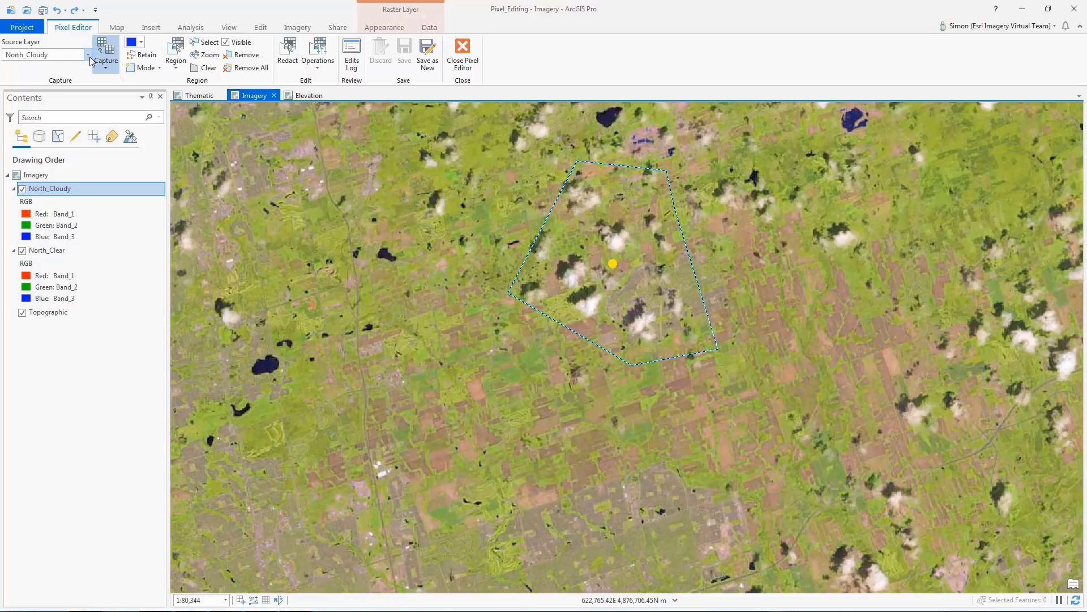
click(89, 55)
click(64, 77)
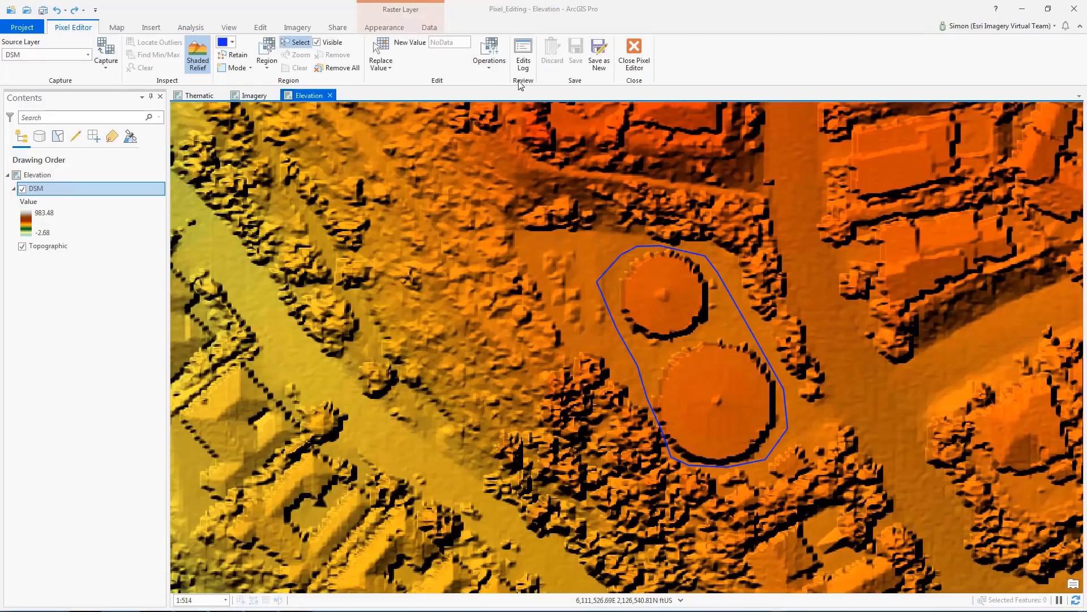
Step: Choose the Terrain Filter operation and select the outlined region around the round structures
click(490, 54)
click(549, 373)
click(1053, 592)
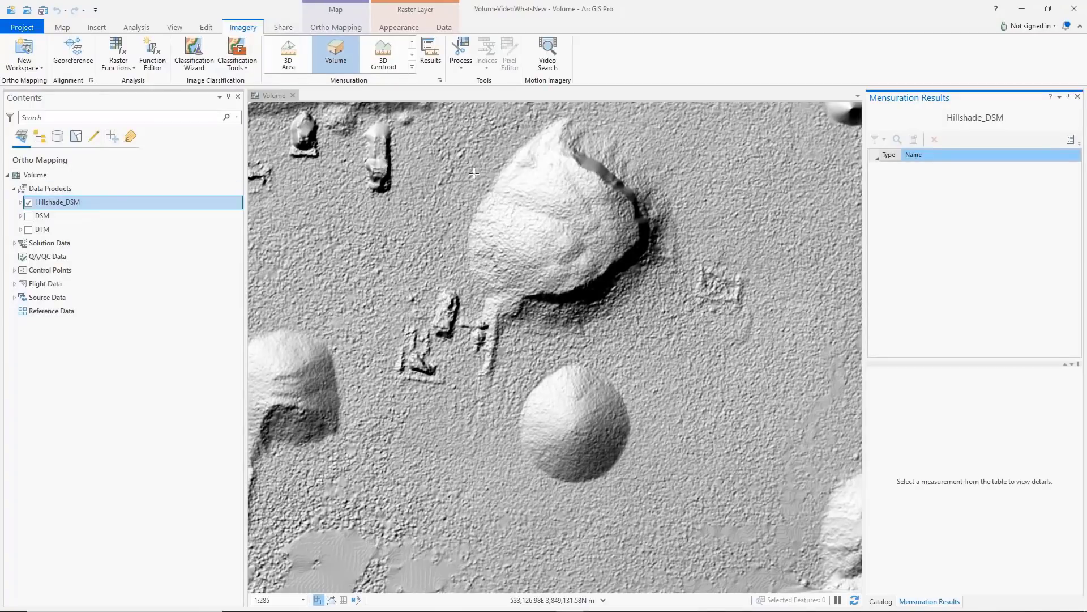
Step: Outline the small round mound to compute its volume, then open the panchromatic layer's properties
click(589, 368)
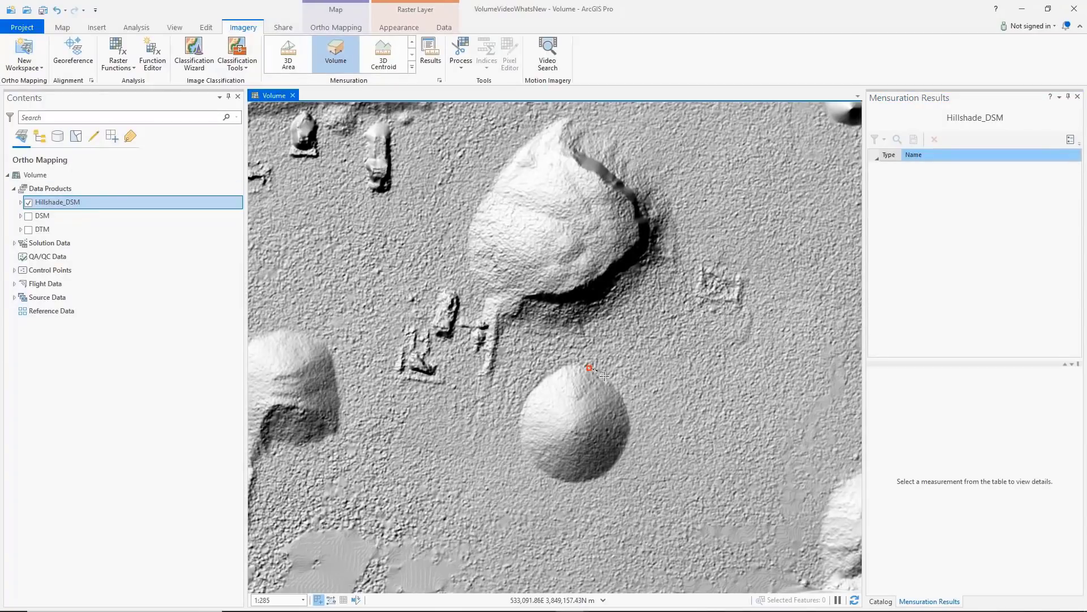
click(617, 388)
click(627, 404)
click(628, 446)
click(613, 470)
click(586, 485)
click(560, 486)
click(529, 466)
click(517, 450)
click(511, 426)
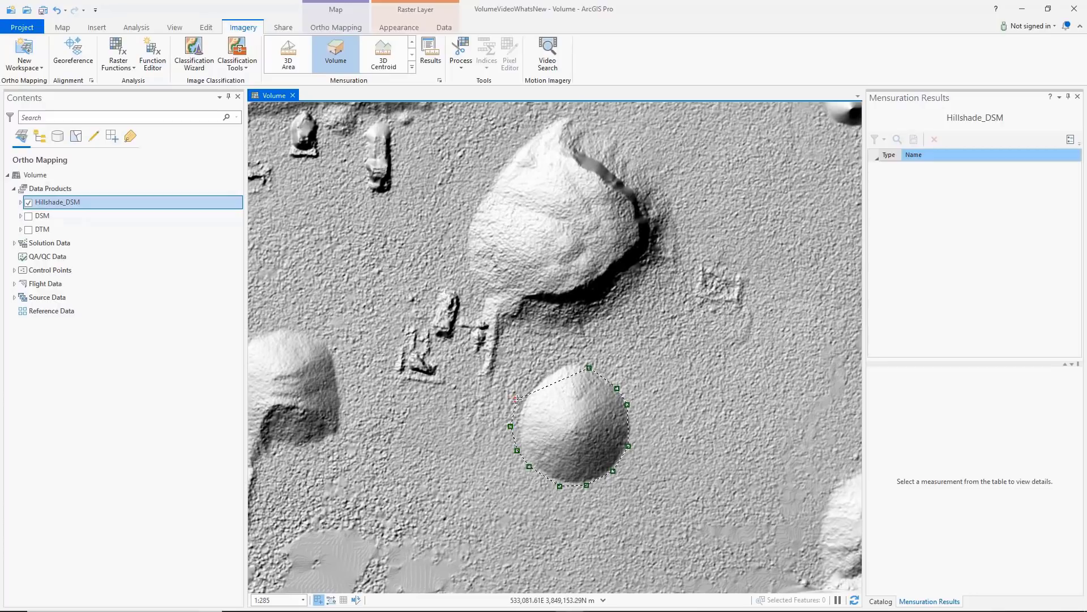
double_click(543, 383)
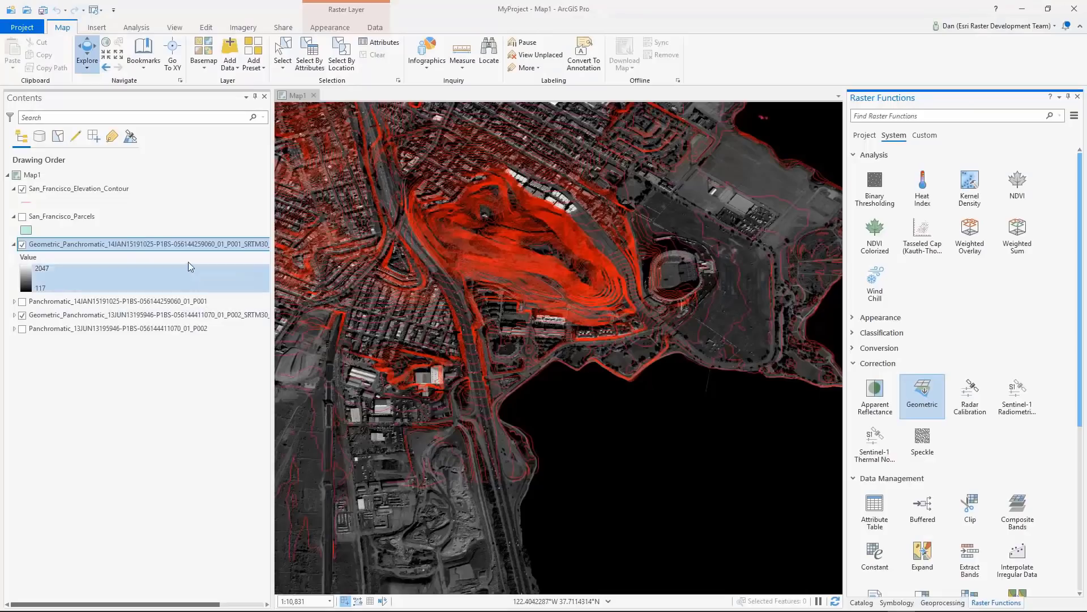
right_click(190, 244)
click(227, 567)
Step: Expand Image Support Data to Images > Image 1 and filter the fields with the search term OBL
click(407, 246)
click(475, 242)
click(475, 243)
click(475, 255)
click(486, 267)
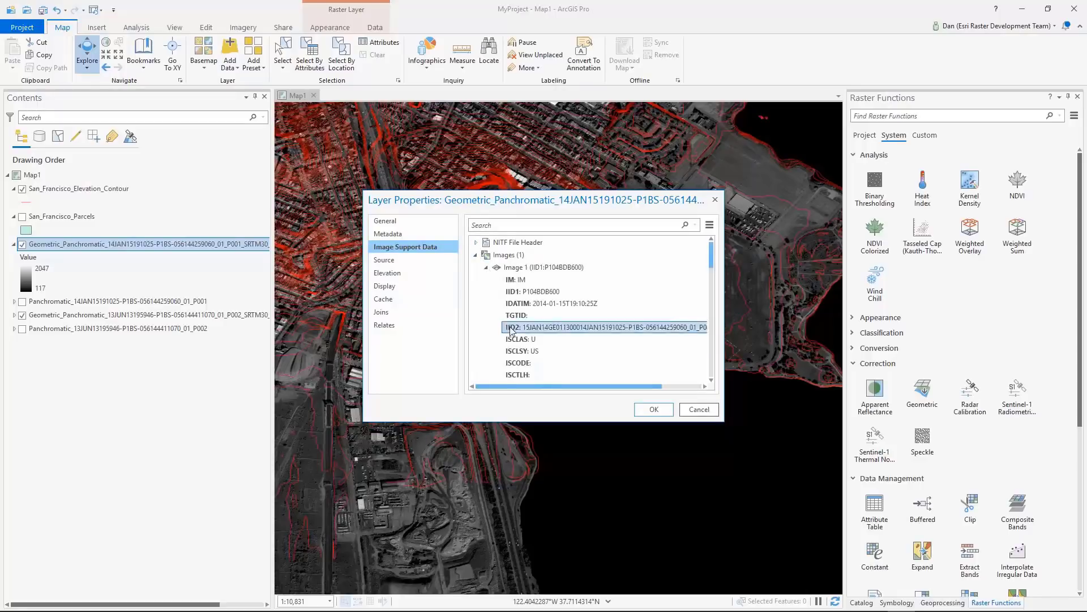
click(521, 291)
click(498, 225)
text(OBL)
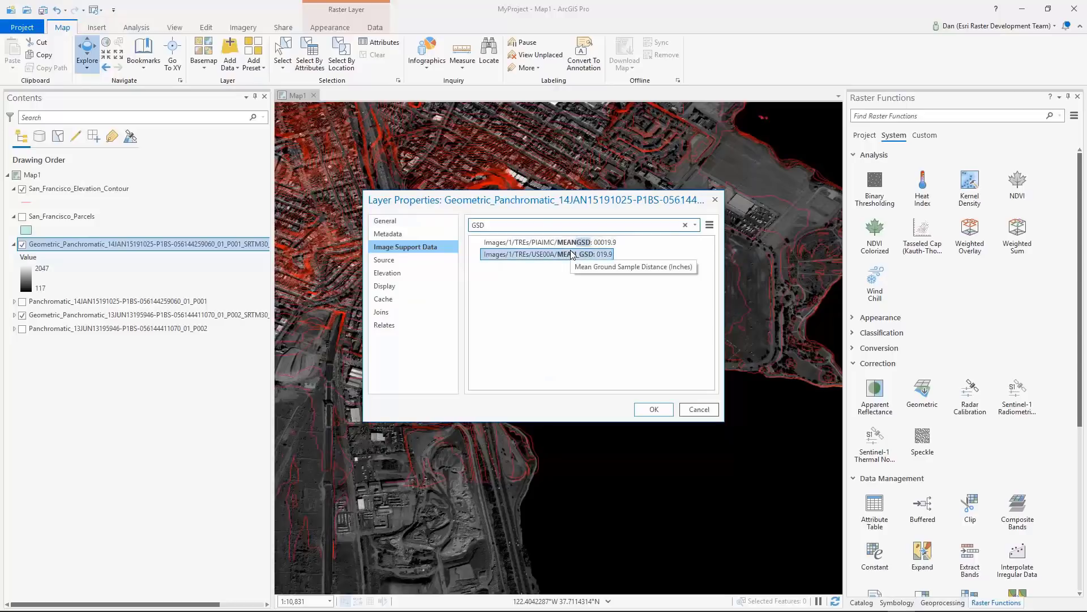
click(685, 225)
click(710, 225)
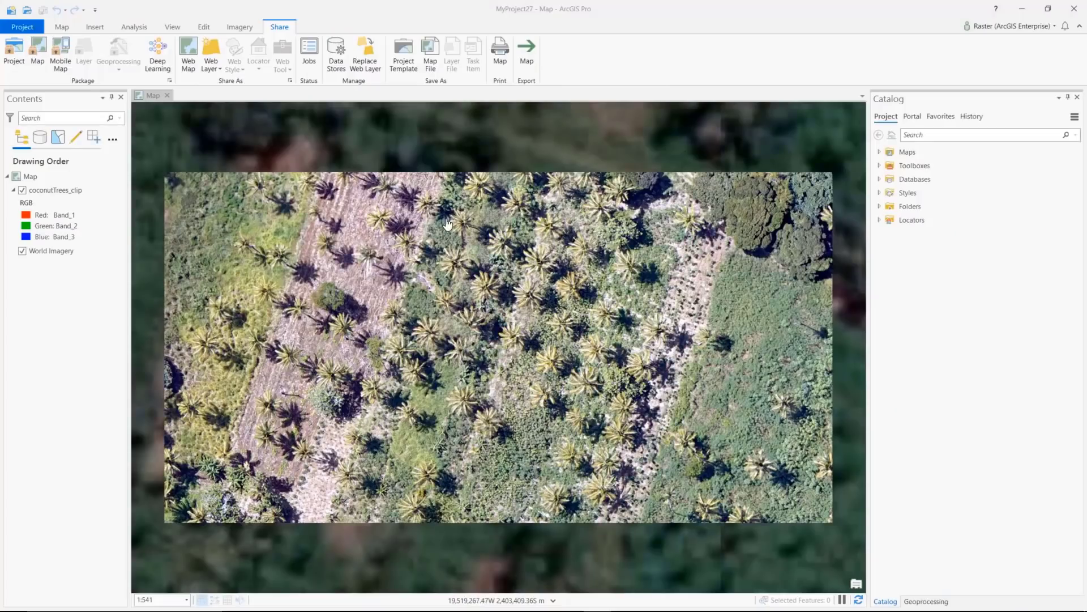
Step: Package the coconut tree detection model as the 'Trees' deep learning package and upload it
click(161, 61)
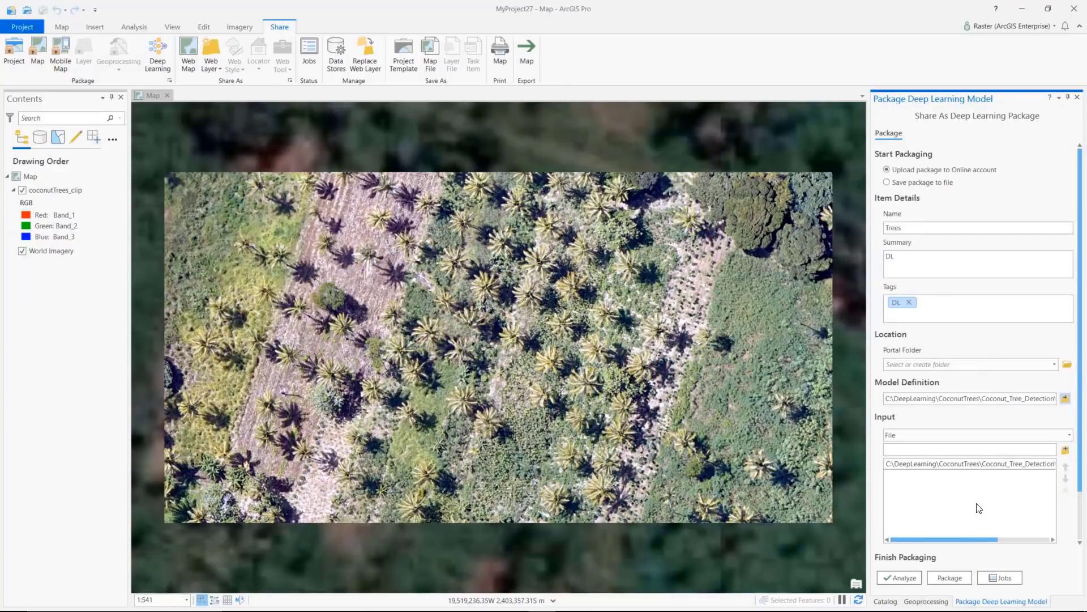
click(952, 576)
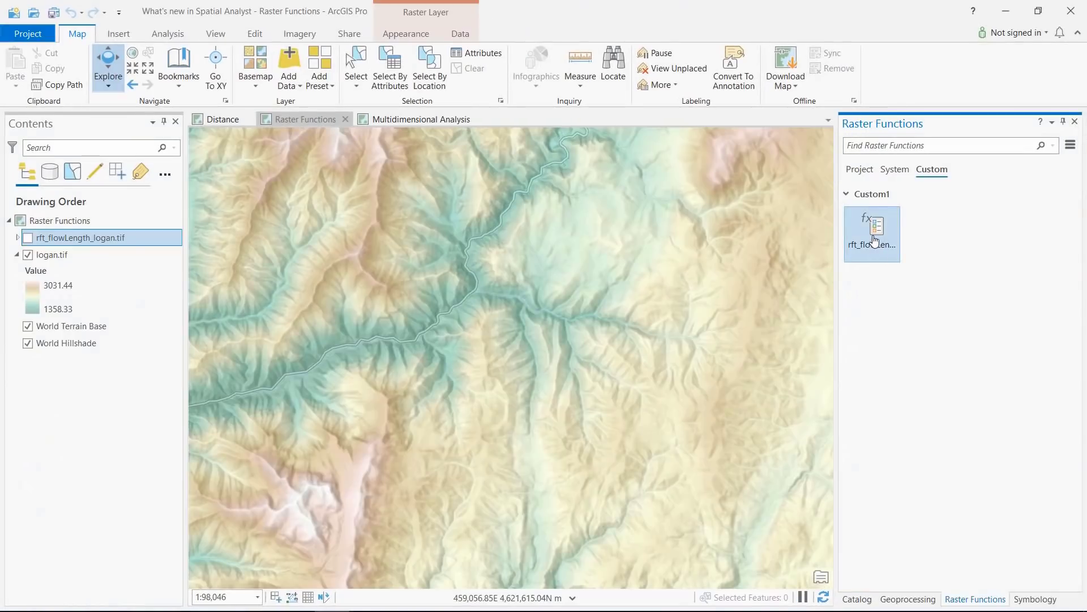
Step: Open the custom flow-length raster function chain and create a new layer from it
right_click(875, 236)
click(903, 264)
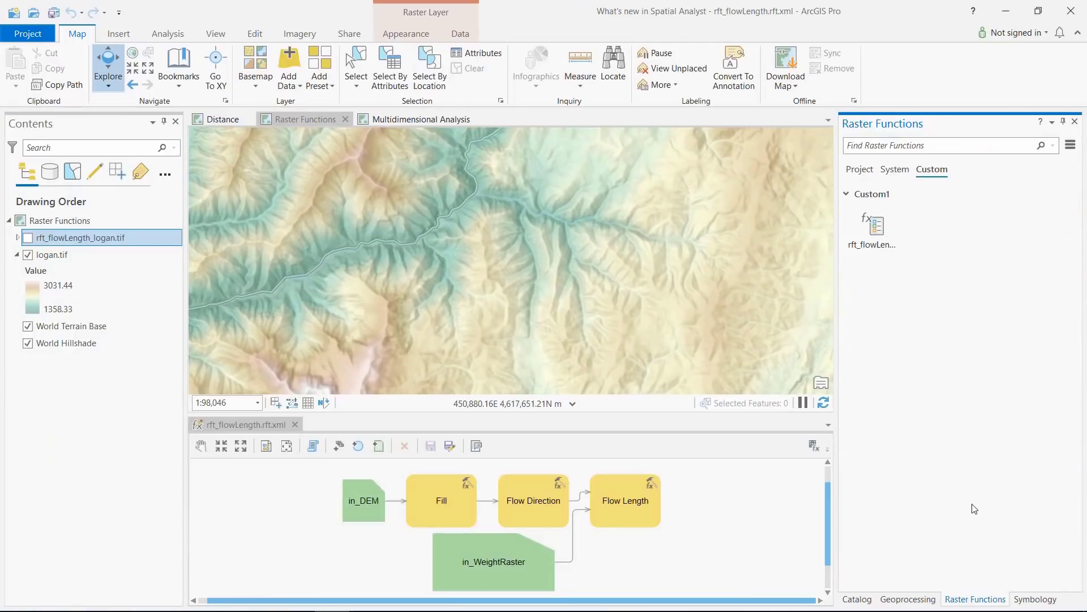
double_click(877, 235)
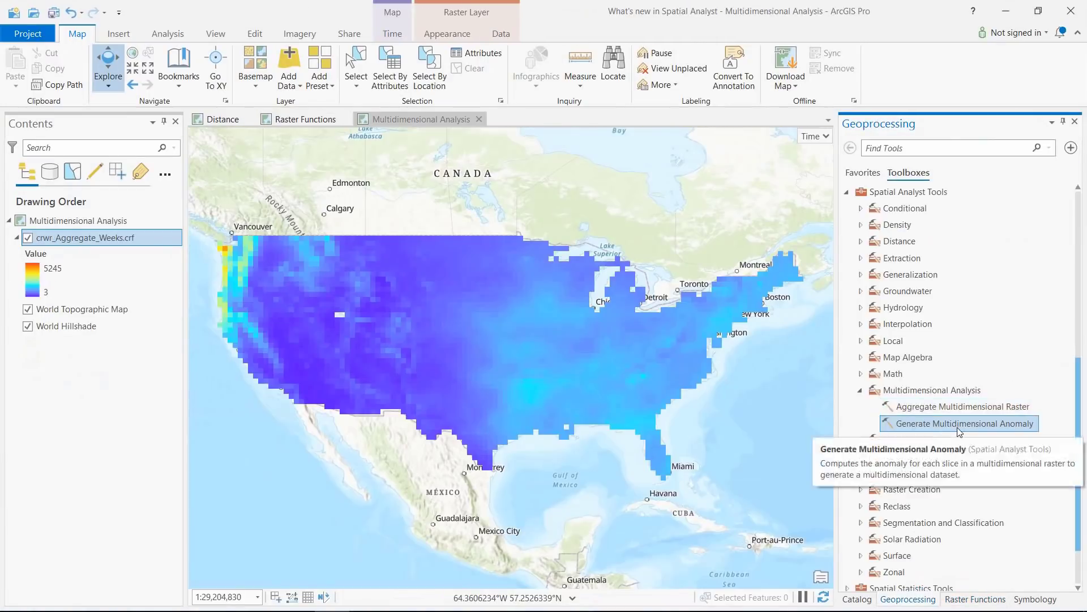
click(957, 423)
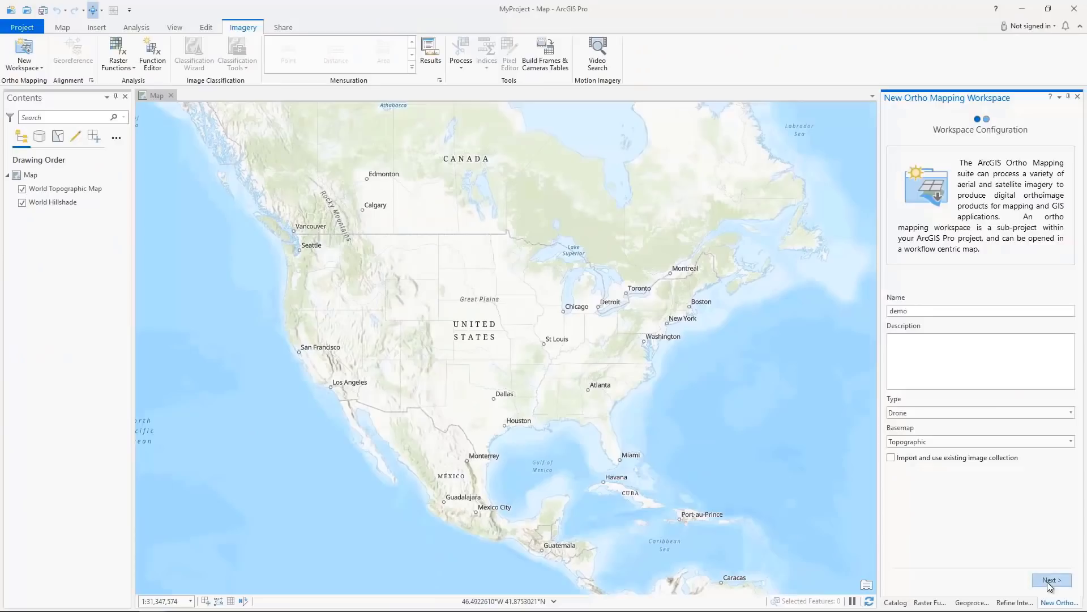
Step: Use the Altum sensor, run the drone block adjustment, and show the Red-Edge NDVI and CI orthomosaics
click(1052, 579)
click(1071, 184)
click(963, 196)
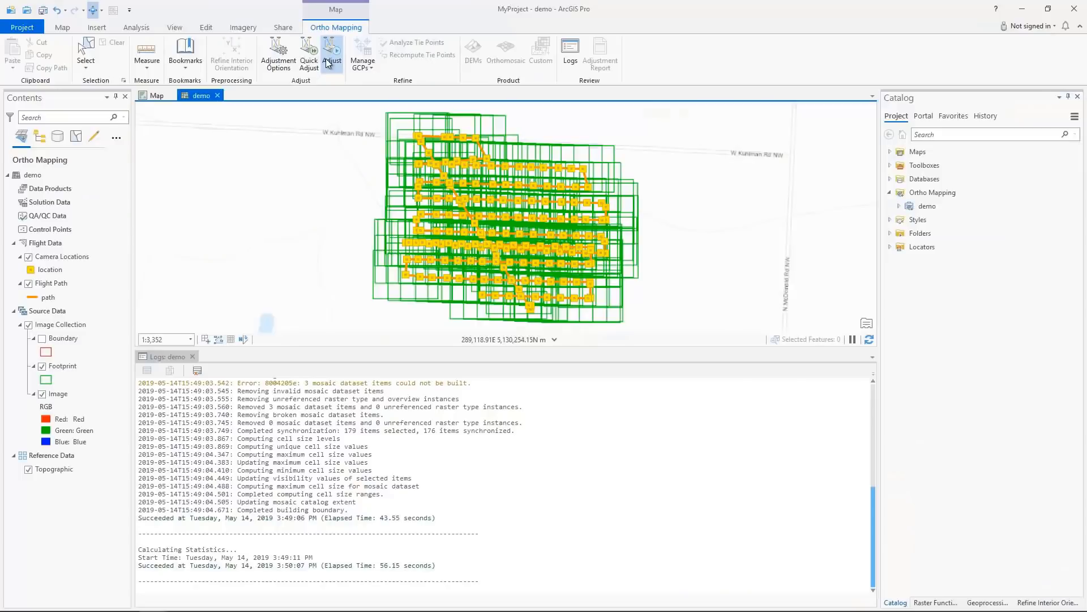
click(332, 62)
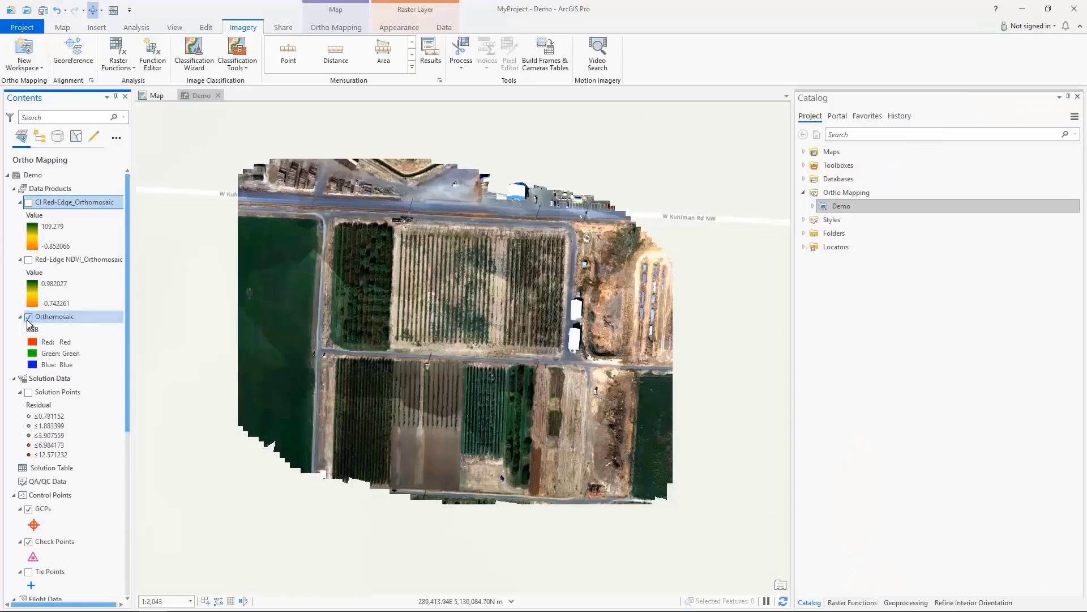
click(29, 259)
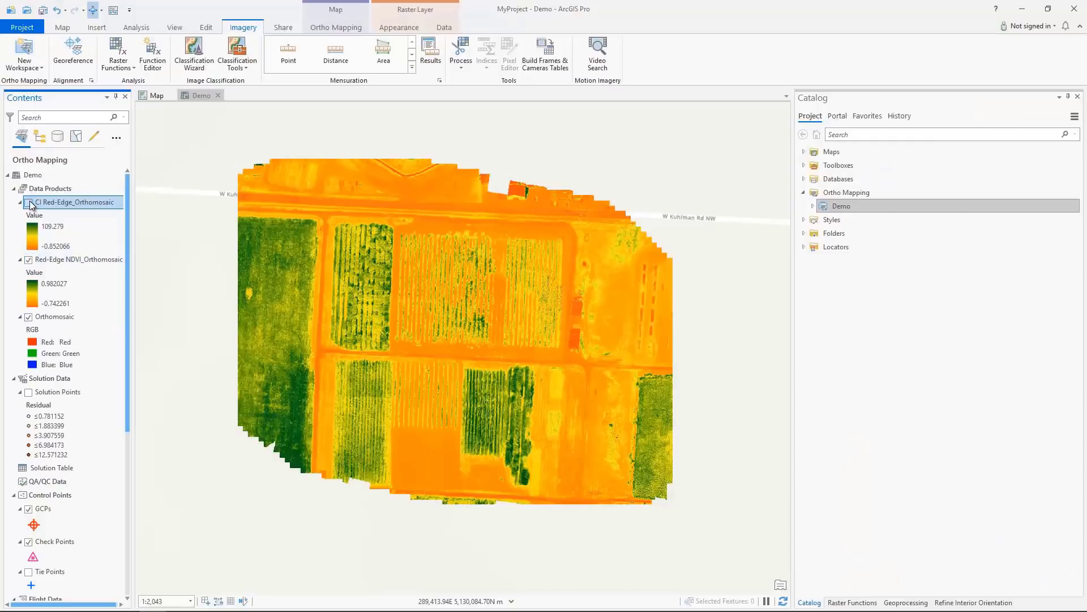
click(29, 203)
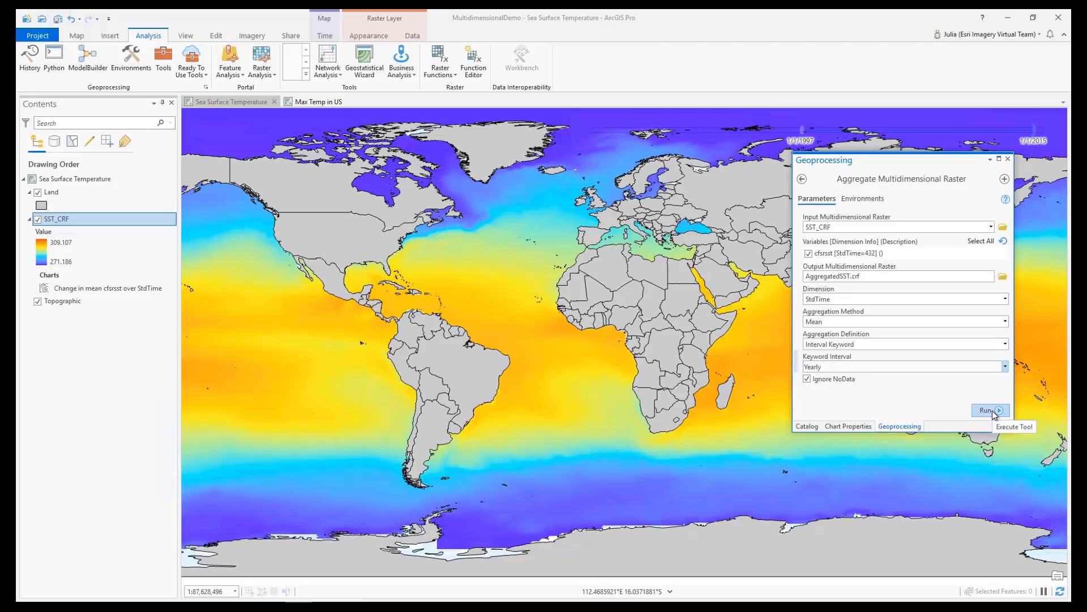
Step: Run yearly mean aggregation of SST_CRF into AggregatedSST.crf, then return to the SST map
click(988, 410)
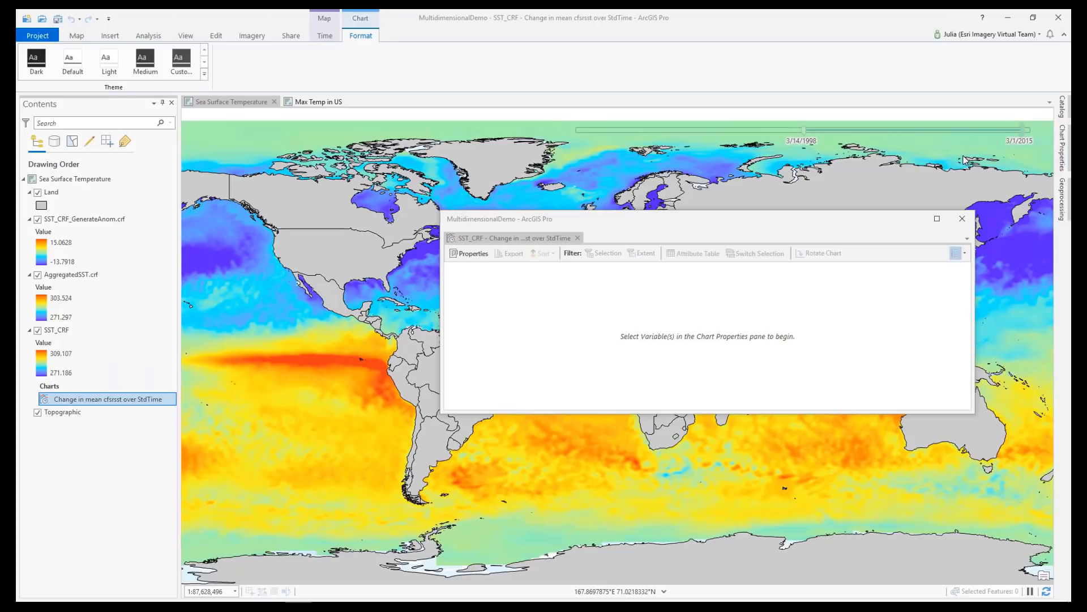
click(378, 367)
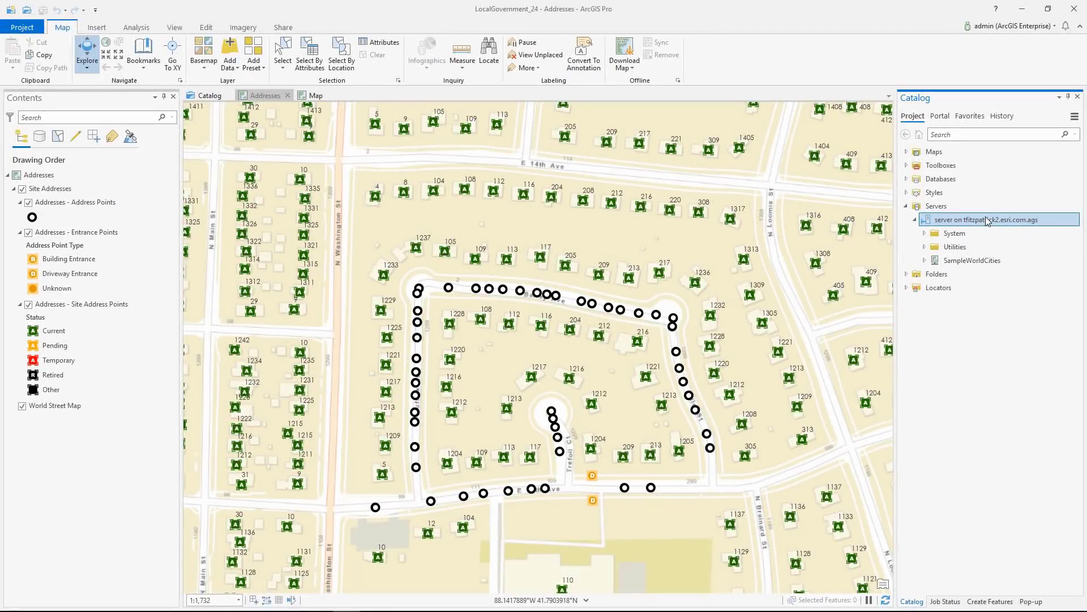
Step: Publish the Addresses map as a map service to the connected server and submit the server credentials
mouse_move(940, 303)
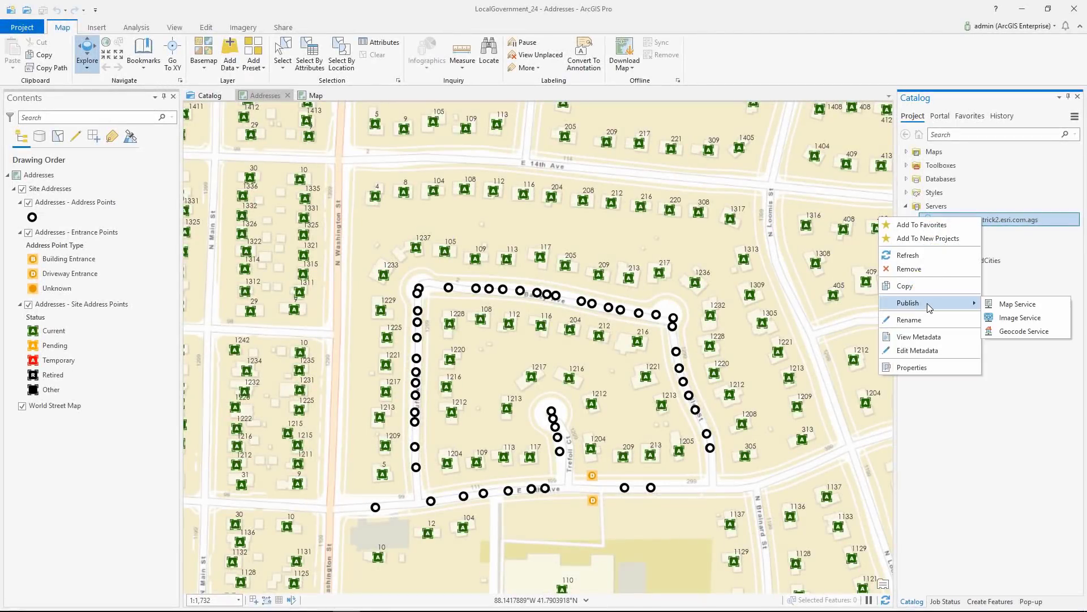
click(1011, 304)
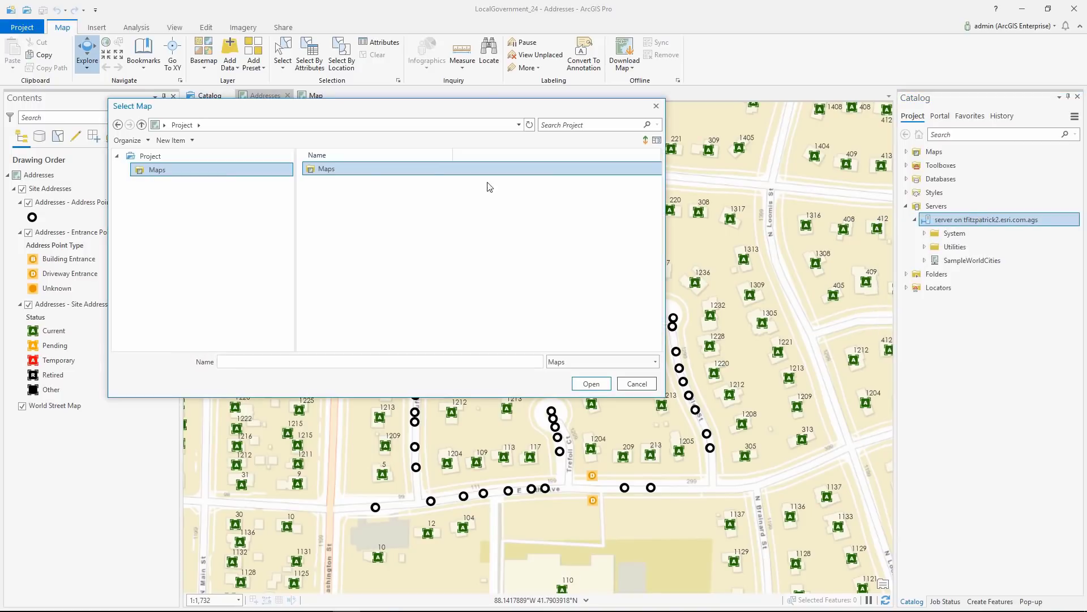
double_click(369, 170)
click(364, 170)
click(594, 384)
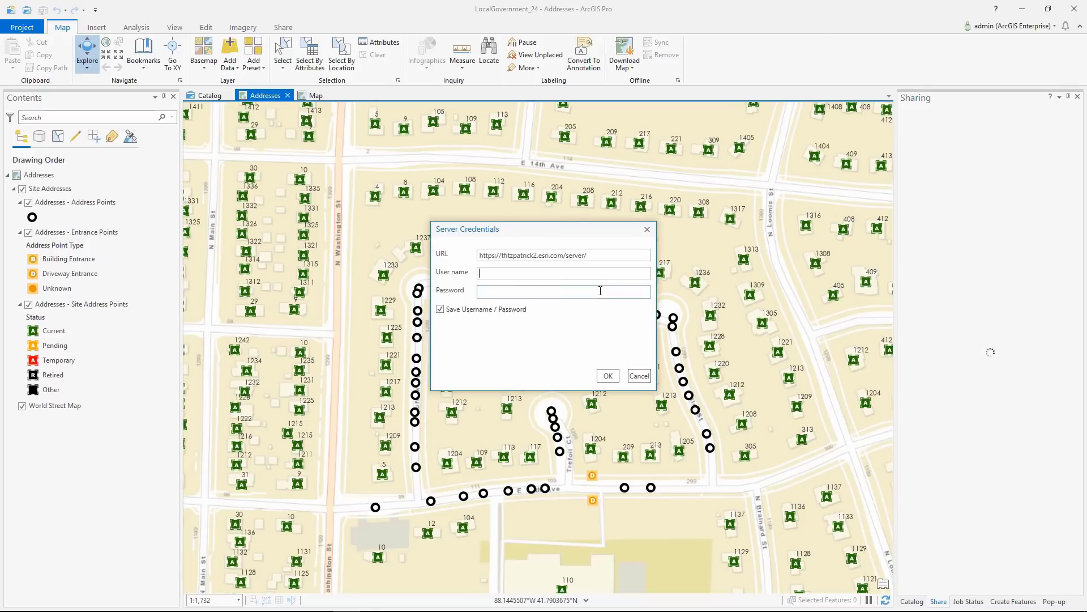
click(601, 292)
click(609, 376)
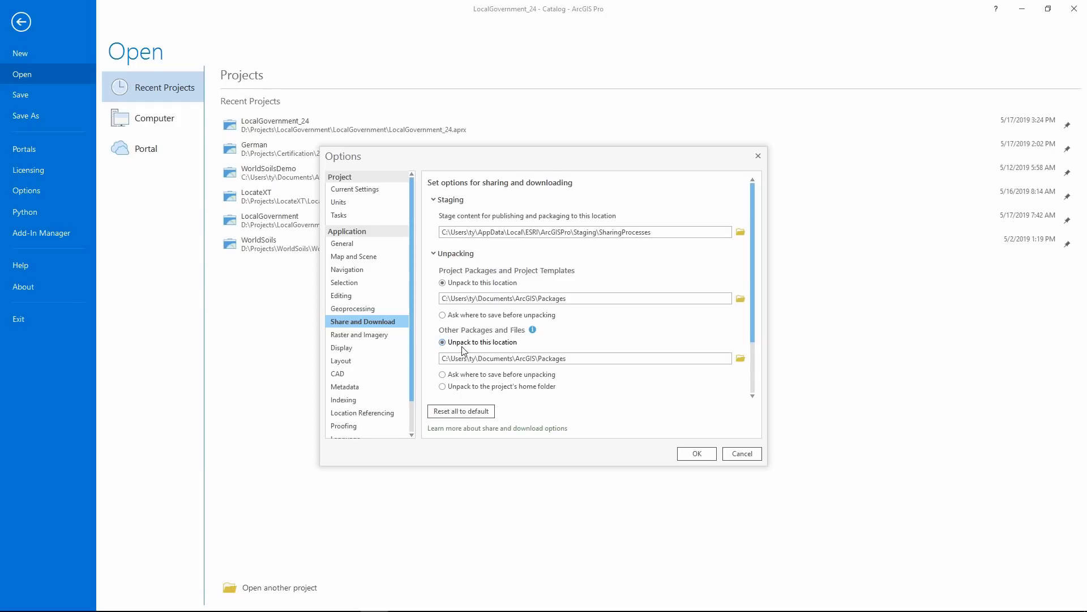
Step: Set other packages to unpack into the project's home folder, then download the New Zealand package
click(457, 387)
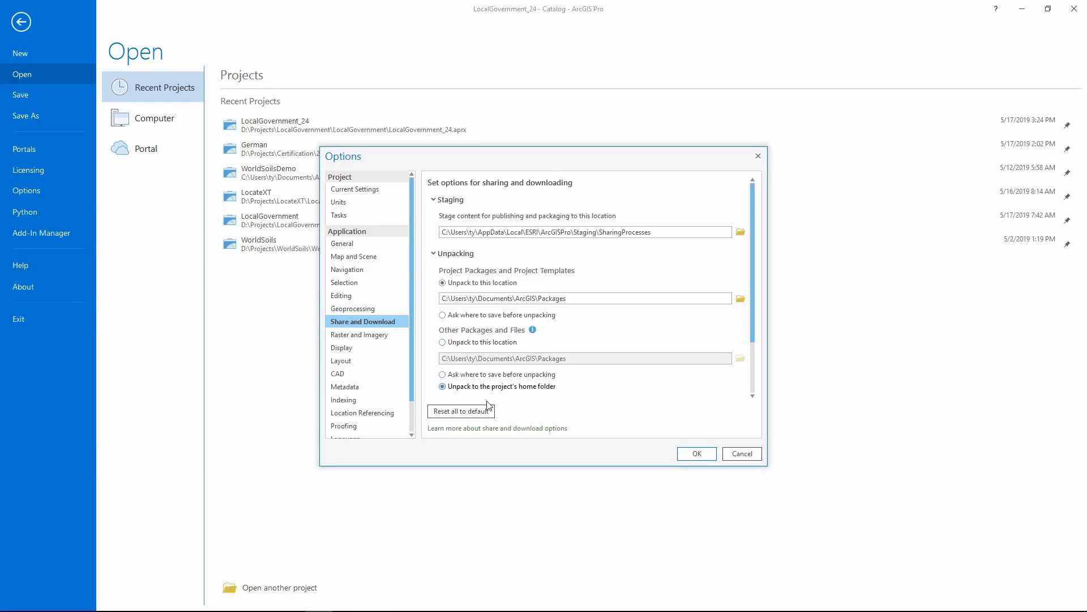
click(697, 454)
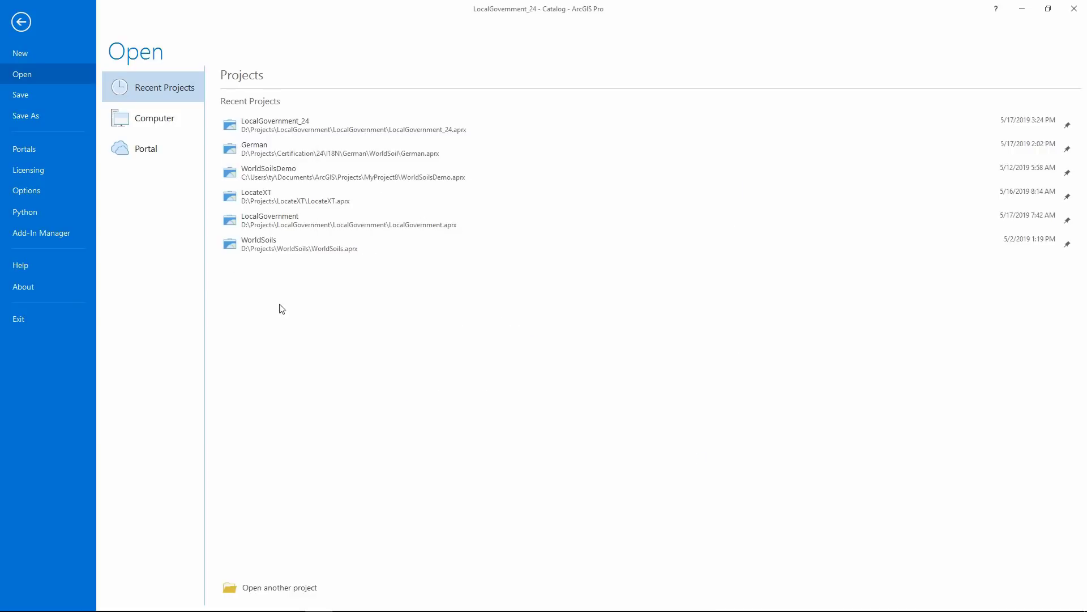
click(21, 23)
right_click(232, 140)
click(254, 151)
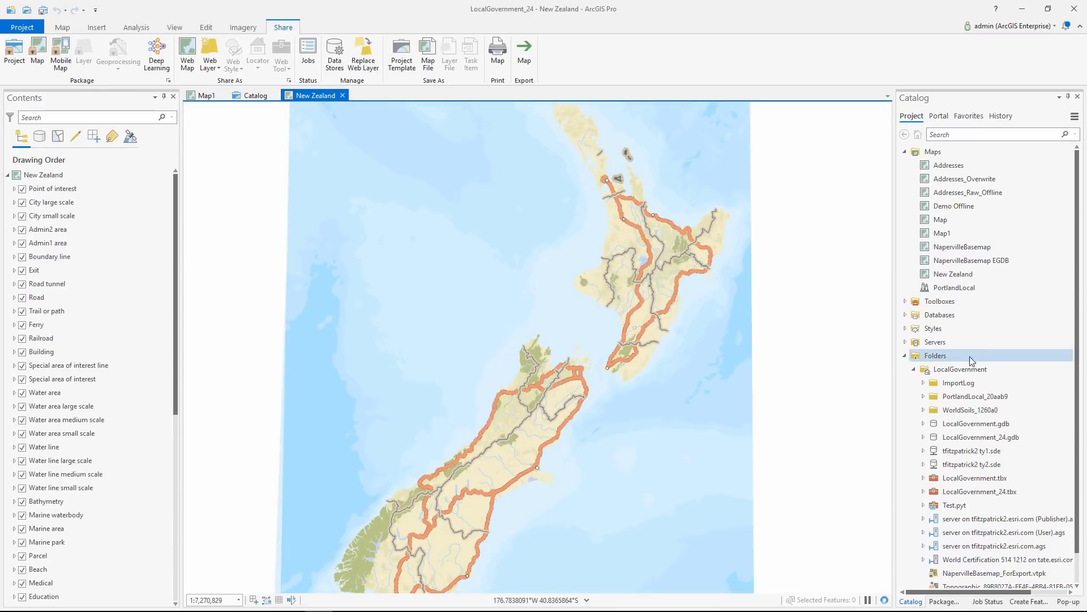
Step: Replace web layer NapervilleBasemap with NapervilleBasemap_Updated, also replacing its item information
click(958, 370)
click(969, 396)
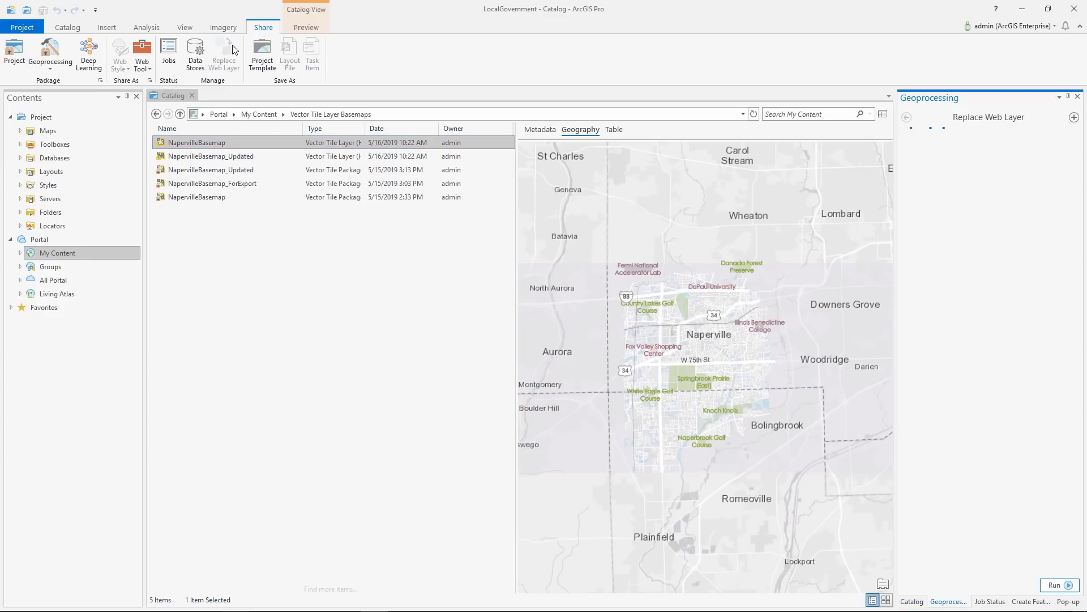
drag(233, 140, 937, 170)
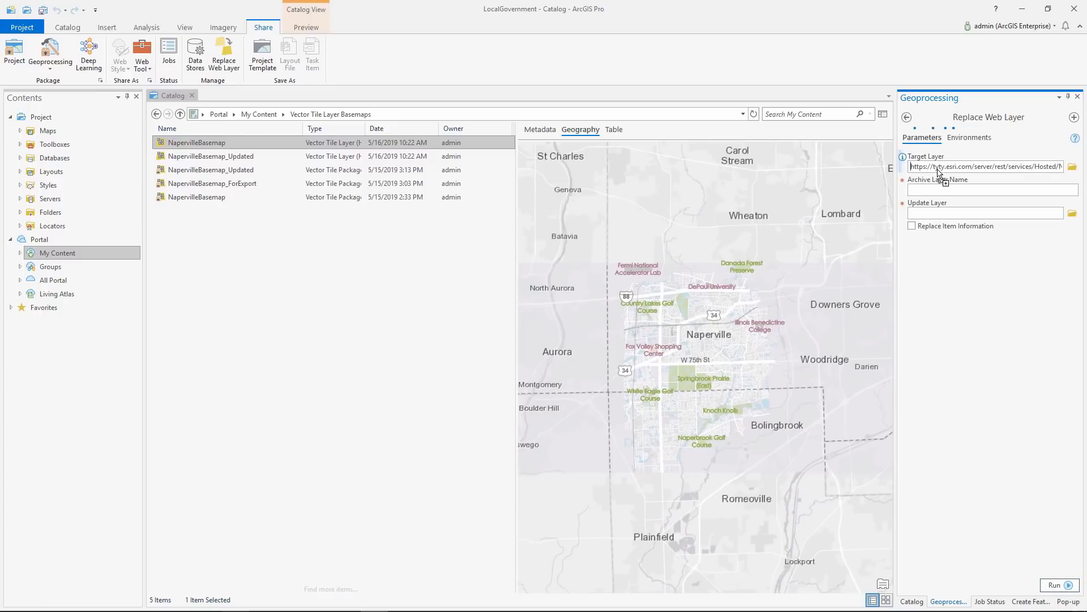
click(235, 156)
drag(236, 154, 930, 218)
click(912, 226)
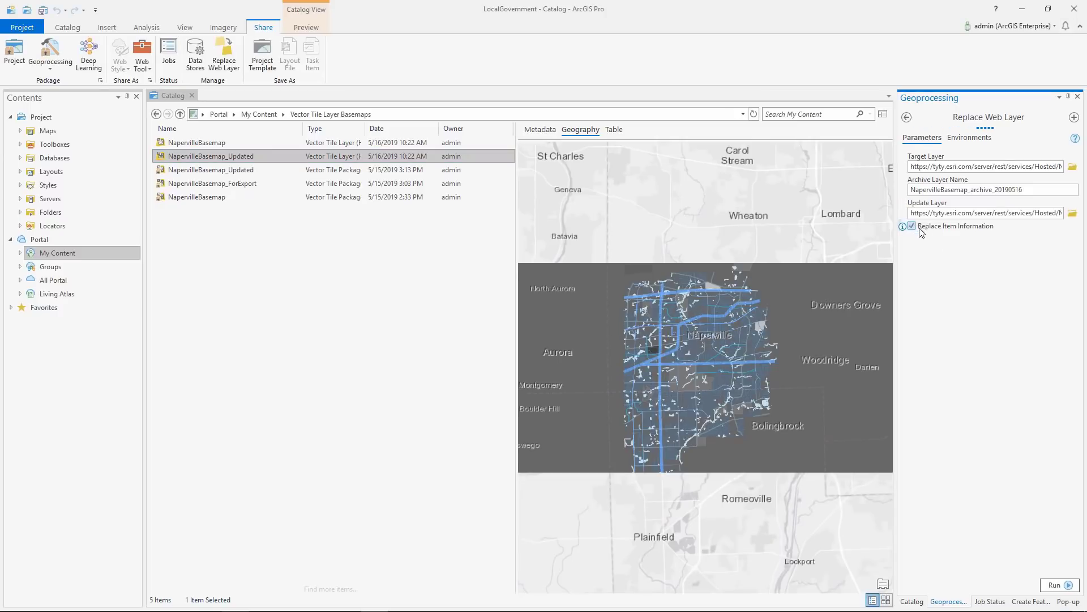
click(1063, 588)
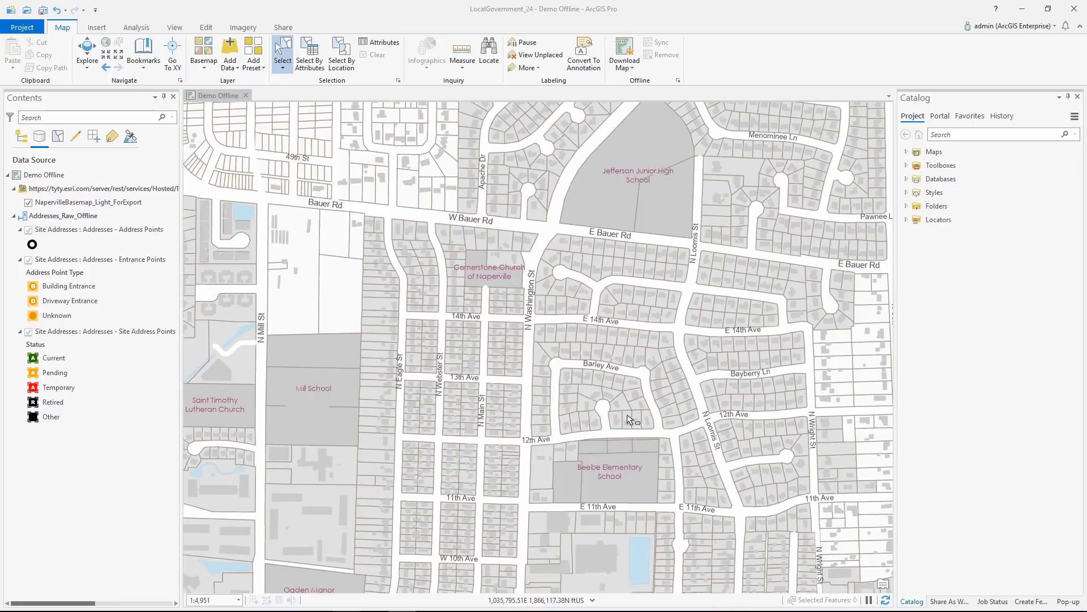
Step: Download the Barley Ave area of Demo Offline for offline use, including basemap and tile layers
scroll(629, 419, up, 5)
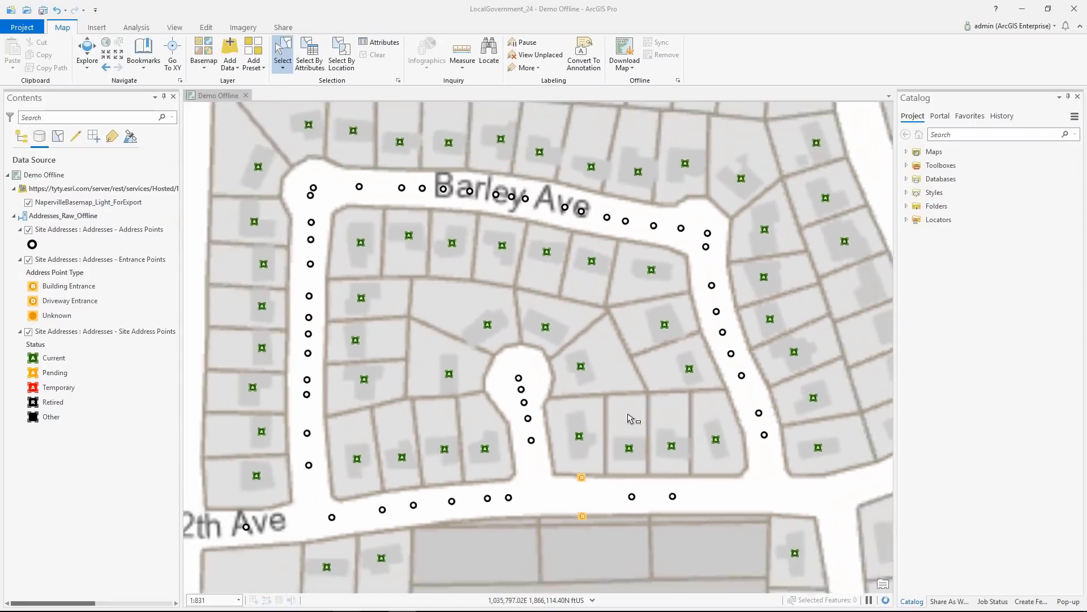
scroll(628, 420, down, 1)
click(626, 69)
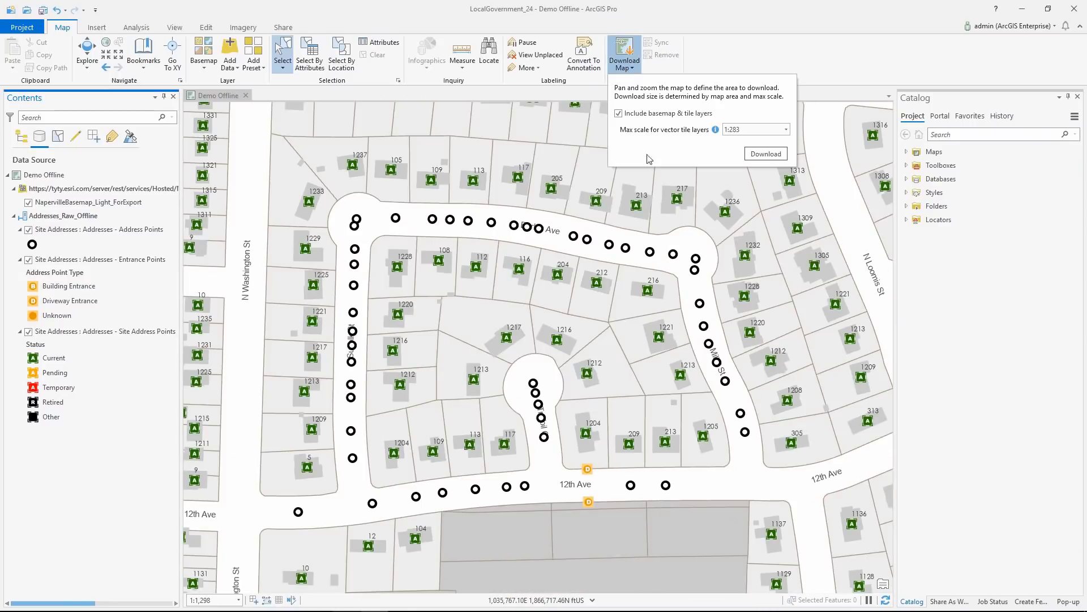
click(765, 154)
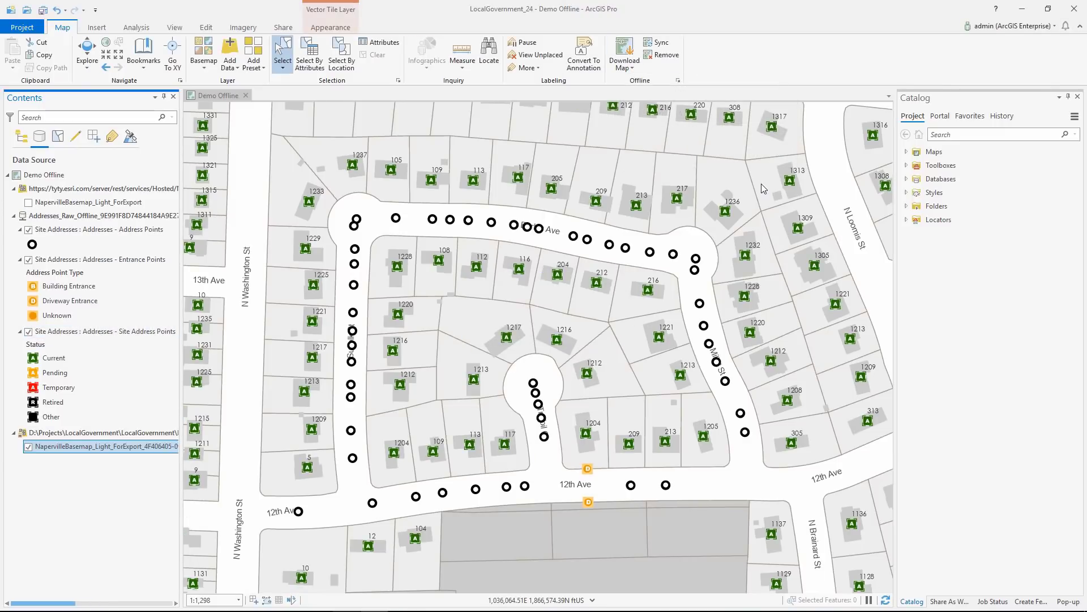
scroll(761, 183, down, 3)
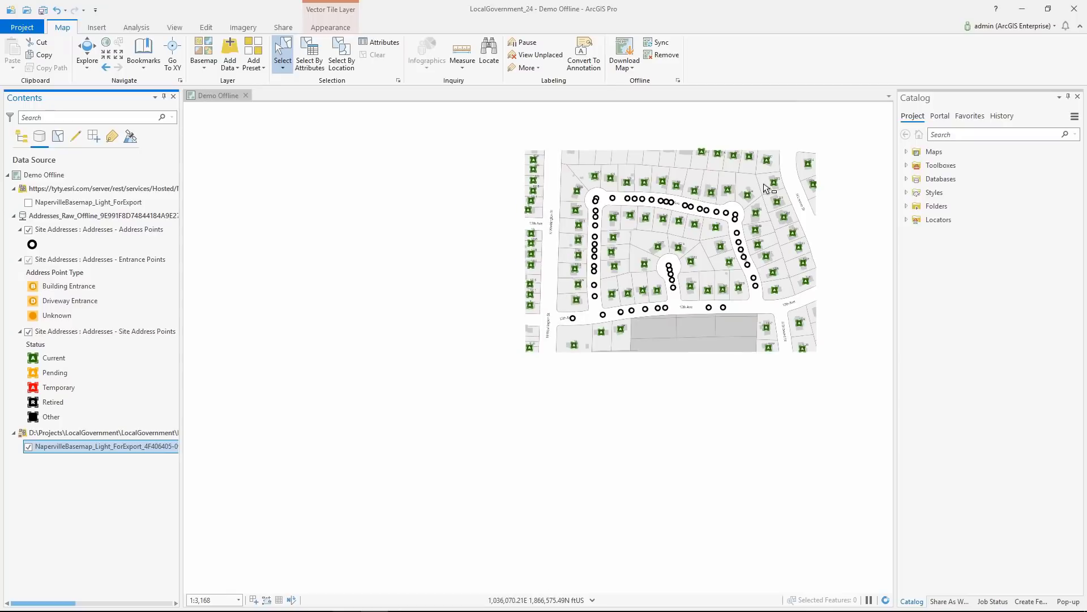
scroll(769, 188, up, 3)
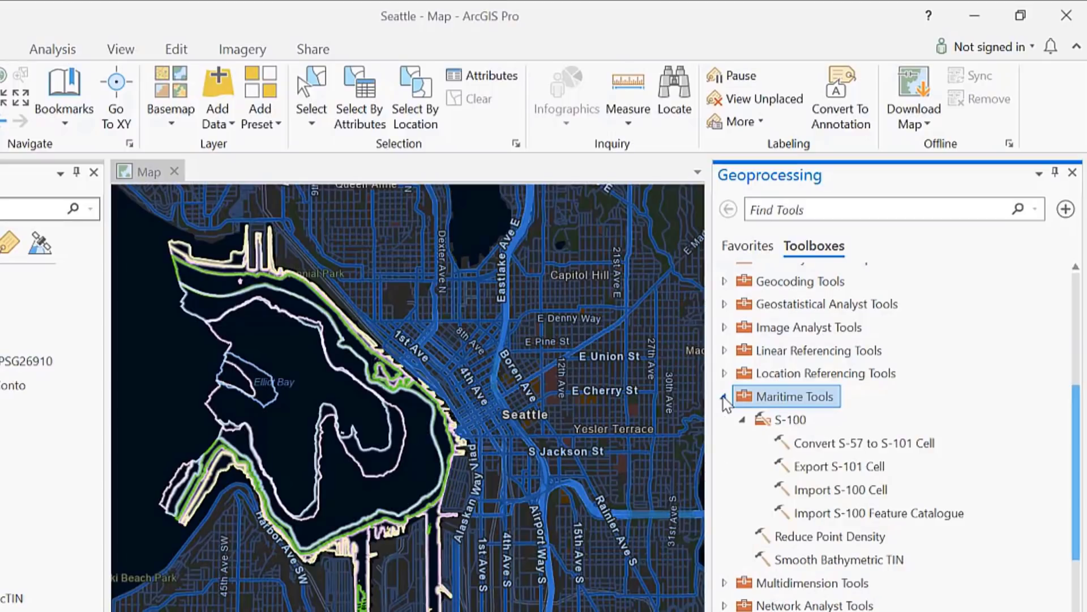
Step: Open Convert S-57 to S-101 Cell, Reduce Point Density and Smooth Bathymetric TIN, then display Seattle_SmoothBathymetricTIN
click(810, 445)
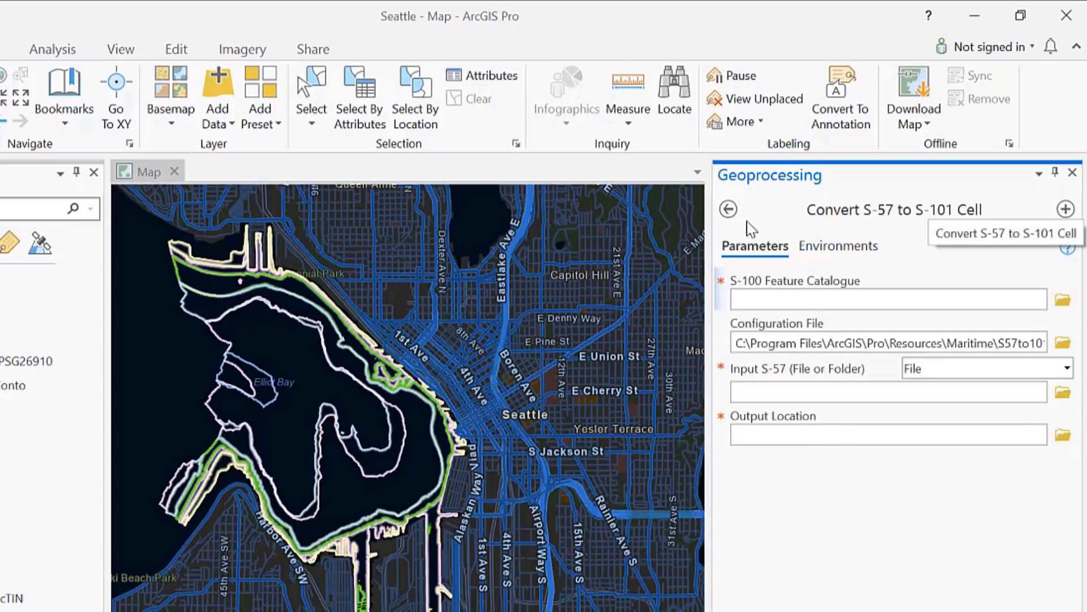
click(732, 212)
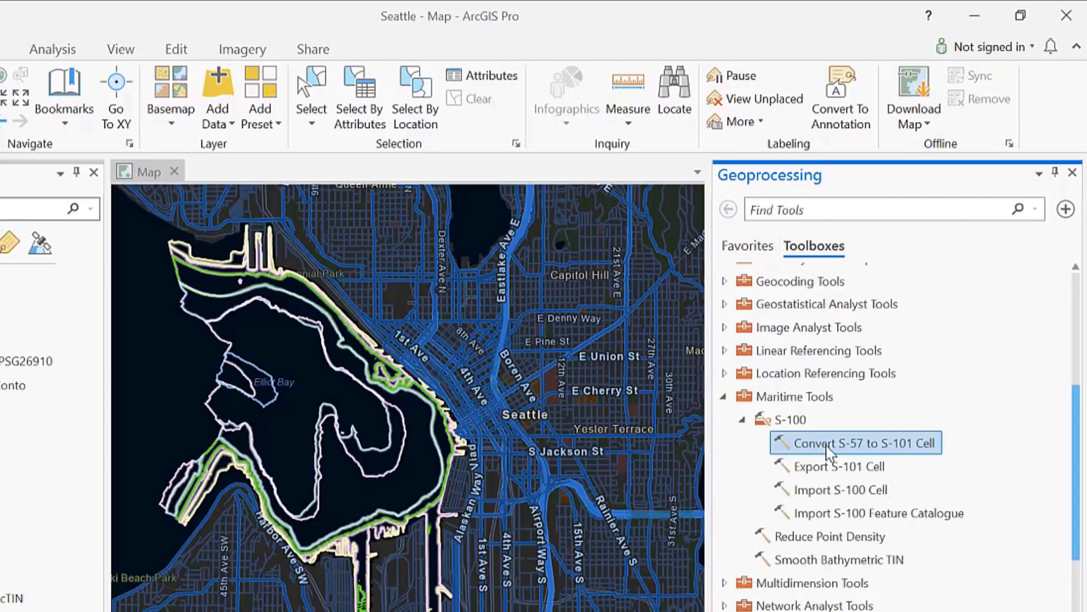
click(830, 535)
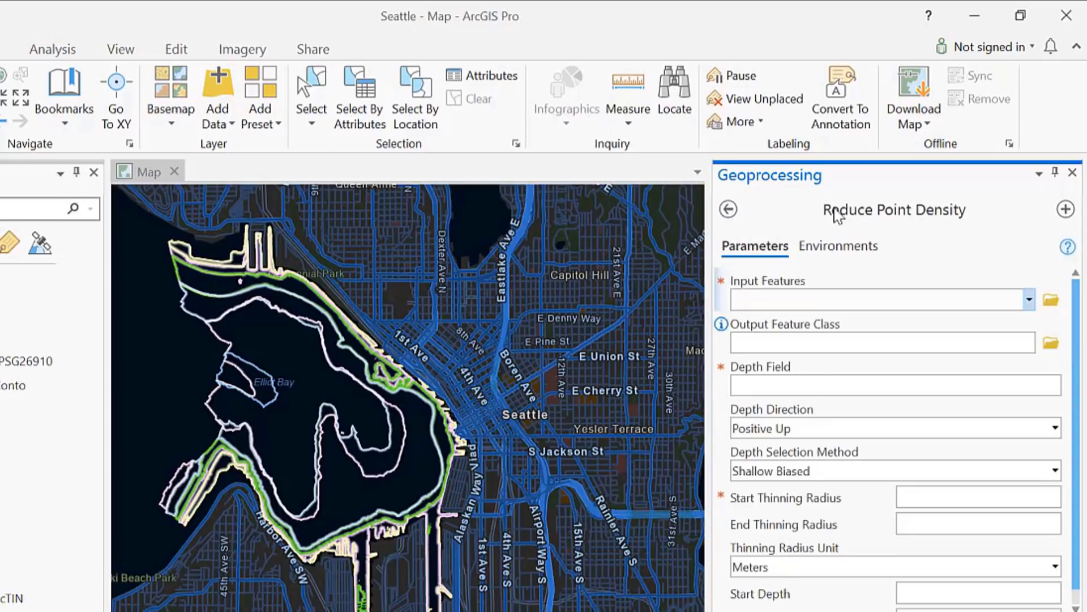
click(730, 214)
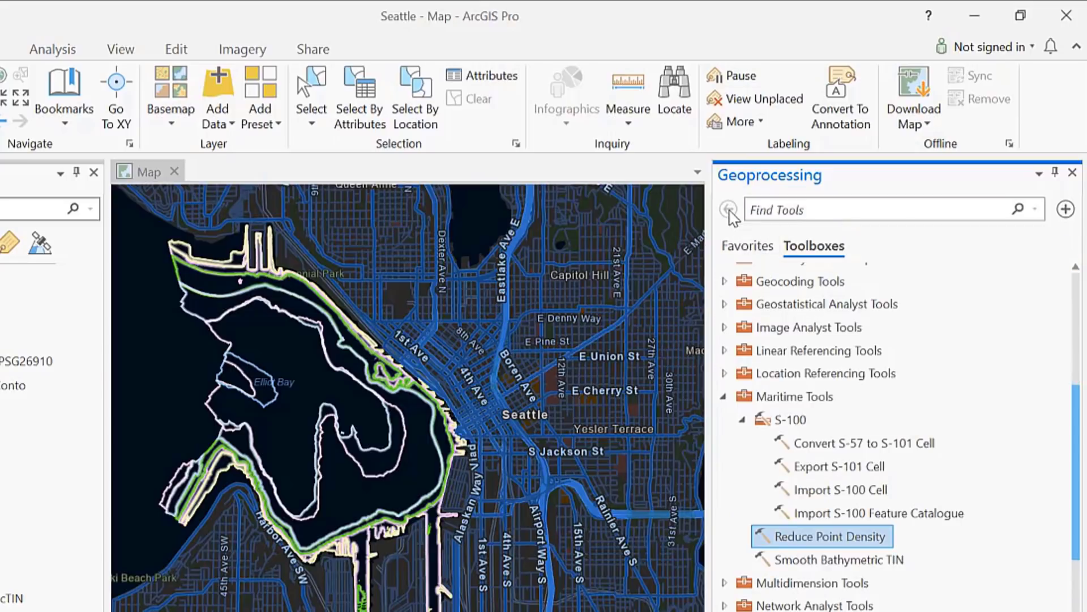
click(836, 563)
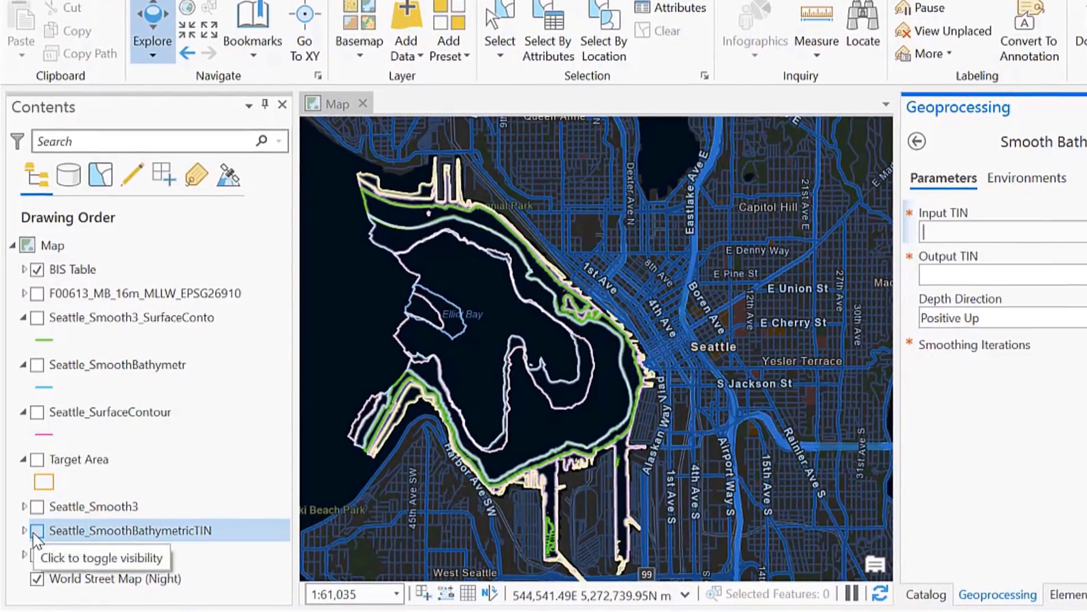
click(35, 532)
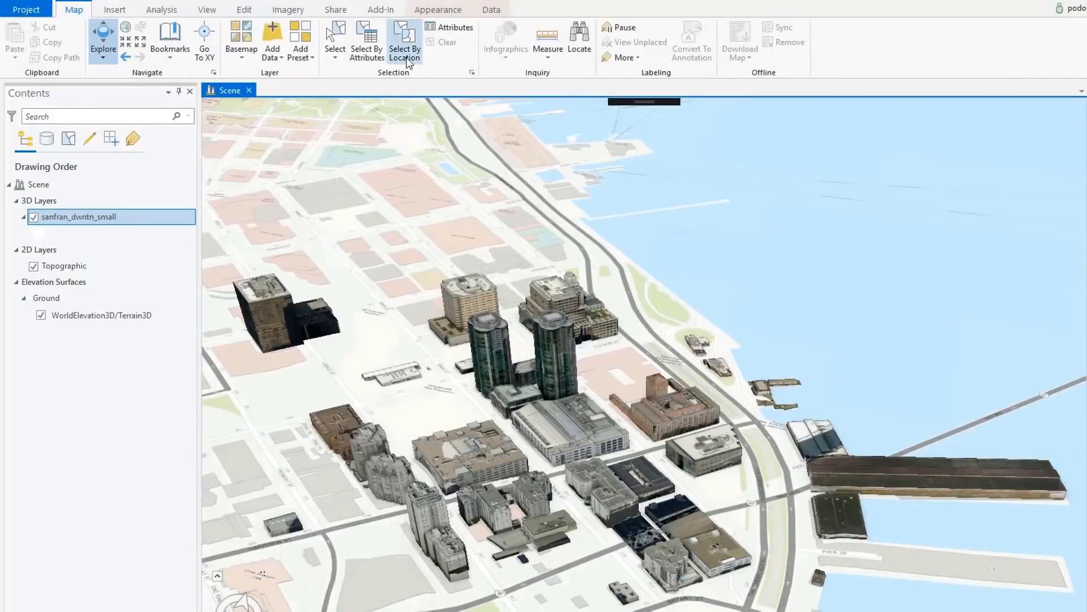
Step: Select the buildings with ports using the add-in and inspect the pier building's pop-up
click(381, 10)
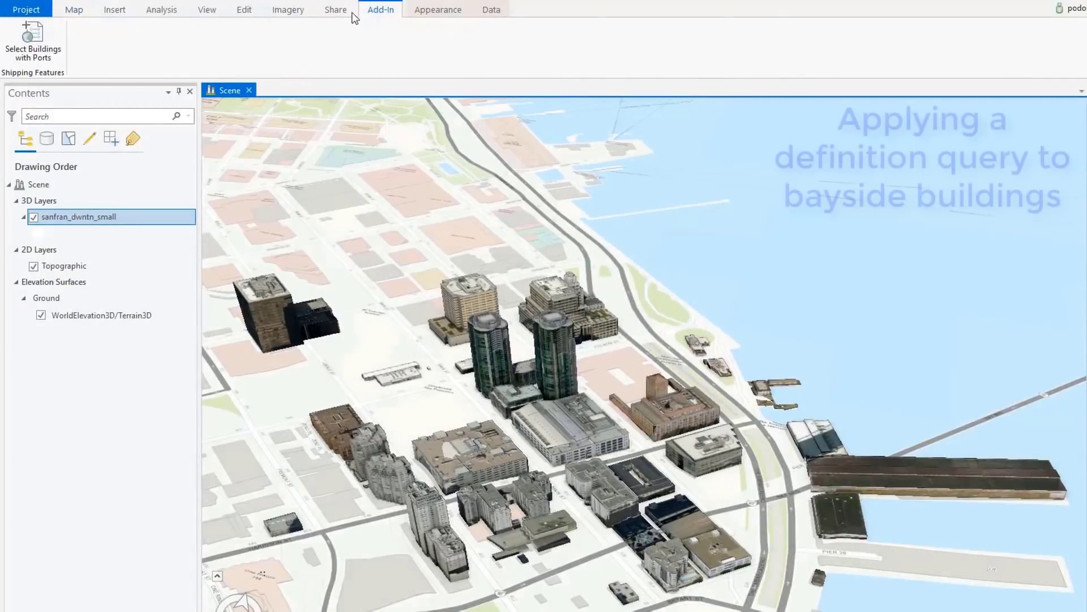
click(46, 42)
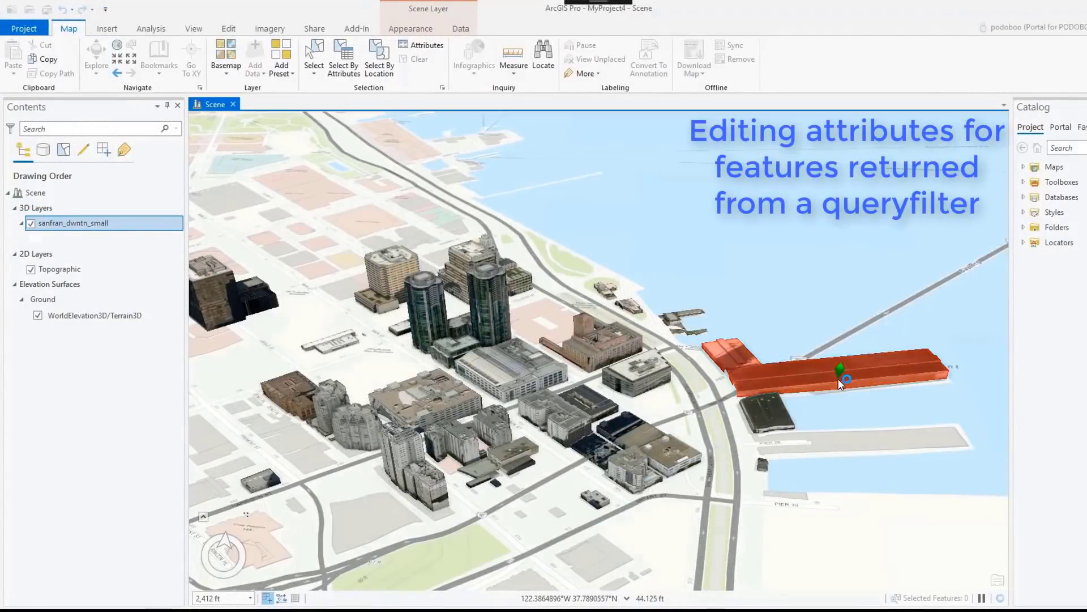
click(840, 385)
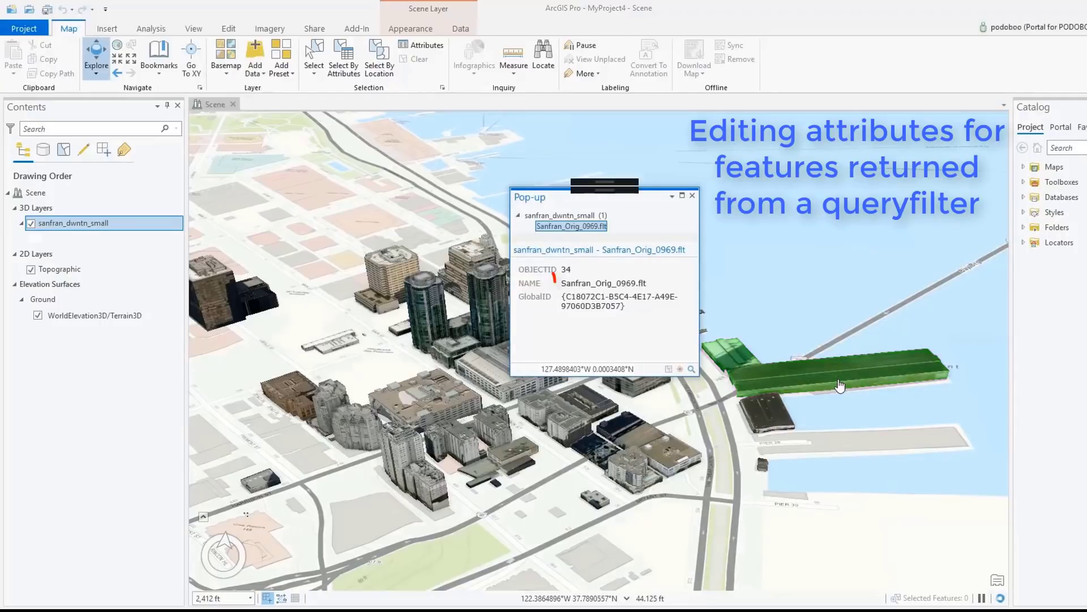
click(692, 195)
Step: Update the selected buildings' names to today's date and check the pier's new name
click(341, 32)
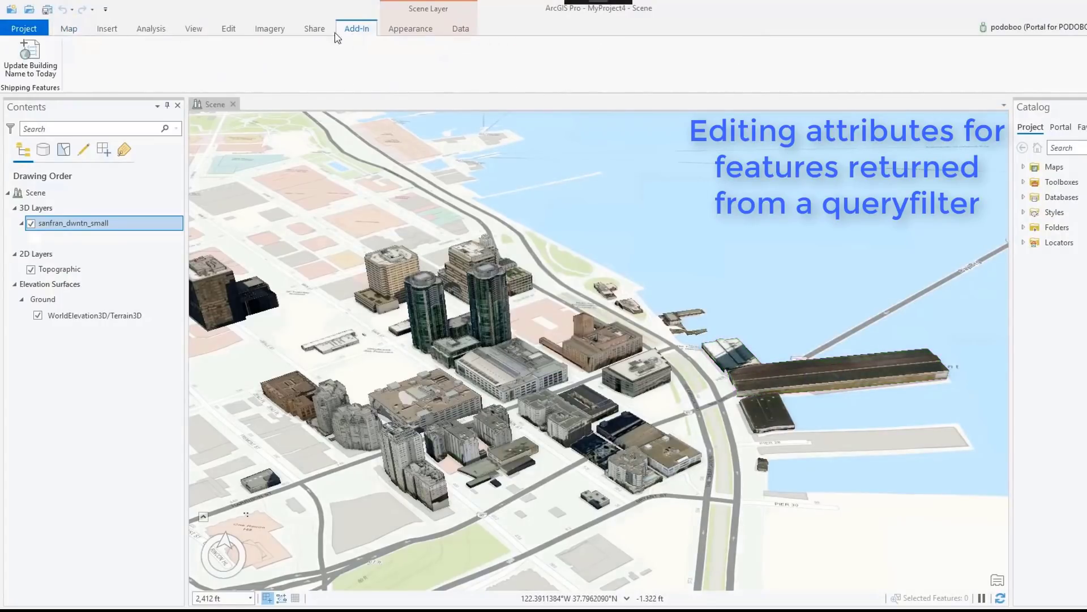
click(29, 64)
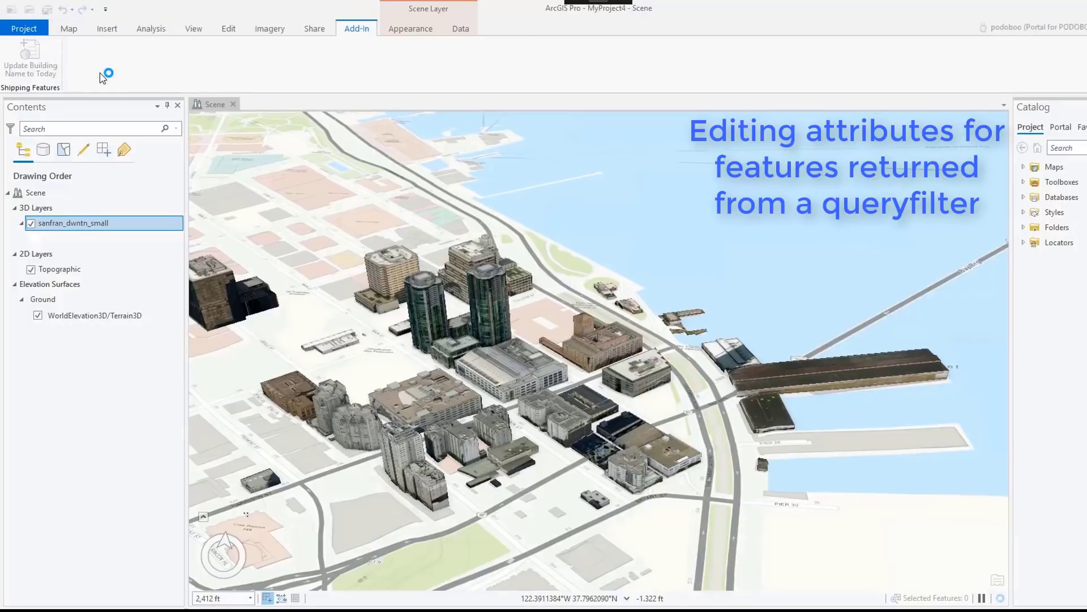
click(834, 377)
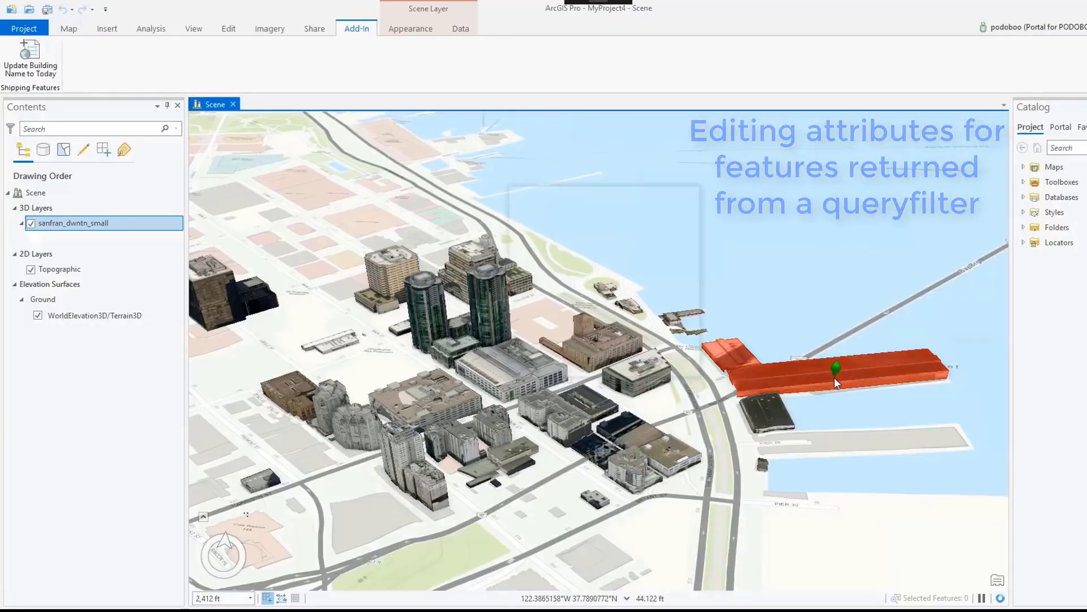